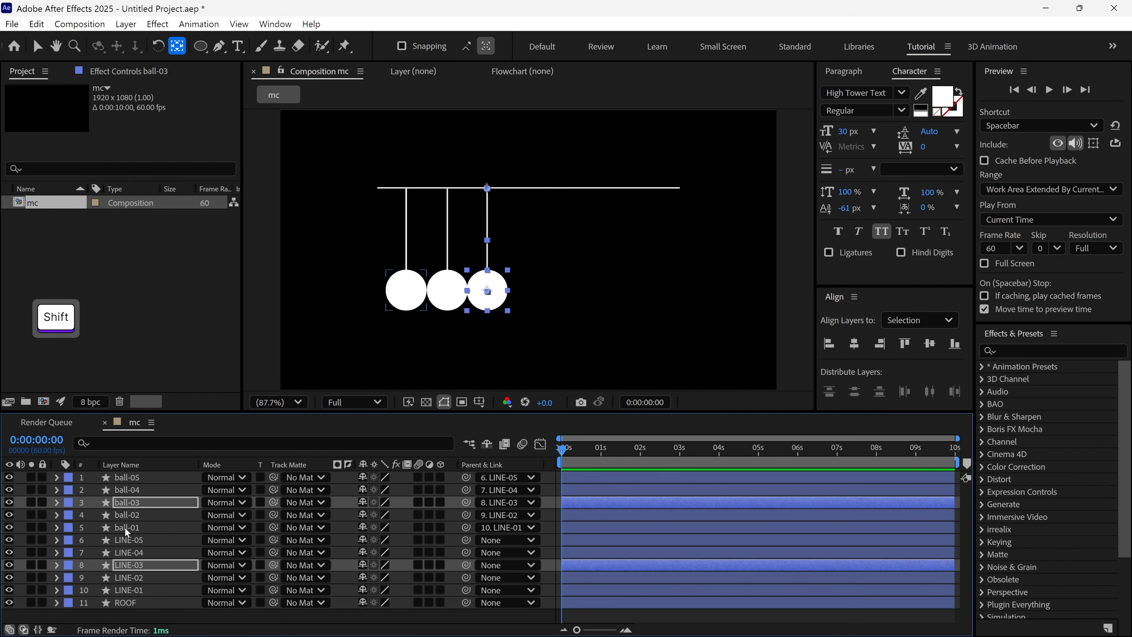
# - Move the ball-04 and LINE-04 layers together horizontally until the ball sits right beside ball-03
pyautogui.click(150, 491)
pyautogui.keyDown('ctrl'); pyautogui.click(133, 549); pyautogui.keyUp('ctrl')
pyautogui.hotkey('shift', 'Right')
pyautogui.hotkey('shift', 'Right')
pyautogui.hotkey('shift', 'Right')
pyautogui.hotkey('shift', 'Right')
pyautogui.hotkey('shift', 'Right')
pyautogui.hotkey('shift', 'Right')
pyautogui.hotkey('shift', 'Right')
pyautogui.hotkey('shift', 'Right')
pyautogui.hotkey('shift', 'Right')
pyautogui.hotkey('shift', 'Right')
pyautogui.hotkey('shift', 'Right')
pyautogui.hotkey('shift', 'Right')
pyautogui.hotkey('shift', 'Right')
pyautogui.hotkey('shift', 'Right')
pyautogui.hotkey('shift', 'Right')
pyautogui.hotkey('shift', 'Right')
pyautogui.hotkey('shift', 'Right')
pyautogui.hotkey('shift', 'Right')
pyautogui.hotkey('shift', 'Right')
pyautogui.hotkey('shift', 'Right')
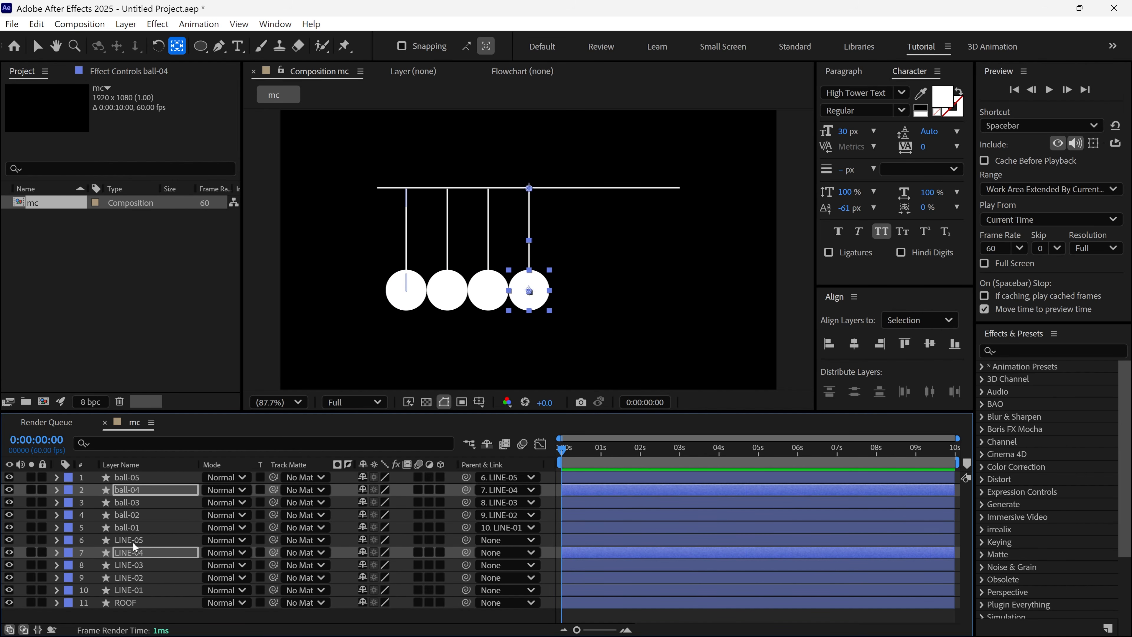
# - Select the ball-05 layer together with its LINE-05 layer
pyautogui.click(134, 477)
pyautogui.keyDown('ctrl'); pyautogui.click(133, 539); pyautogui.keyUp('ctrl')
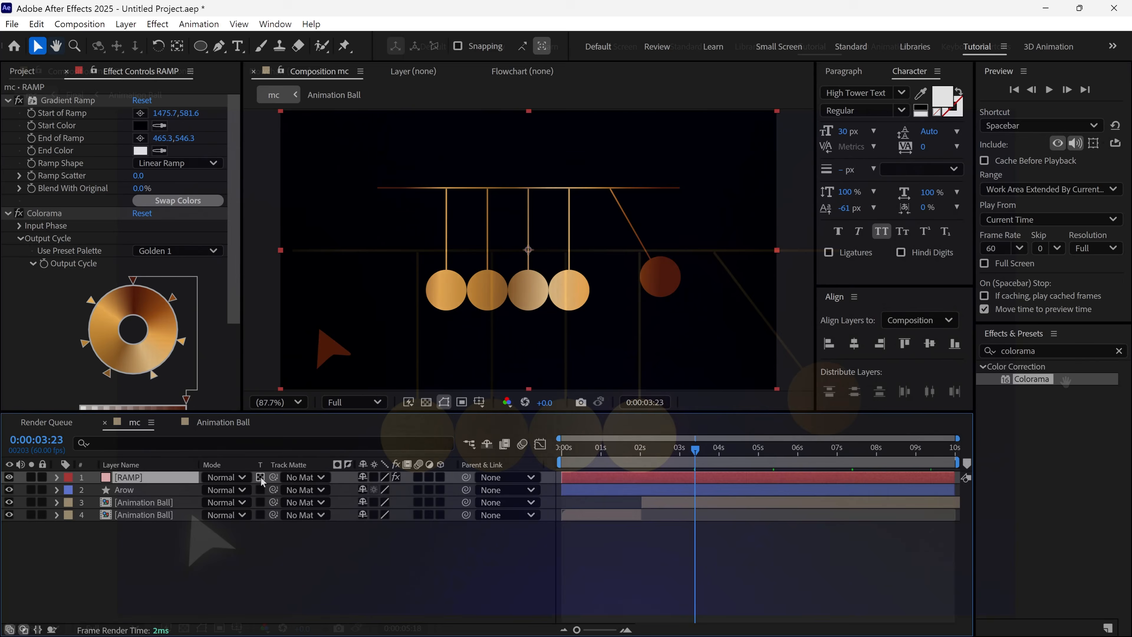
# - Turn on Preserve Underlying Transparency for the RAMP layer so the gradient colours only the shapes beneath
pyautogui.click(261, 477)
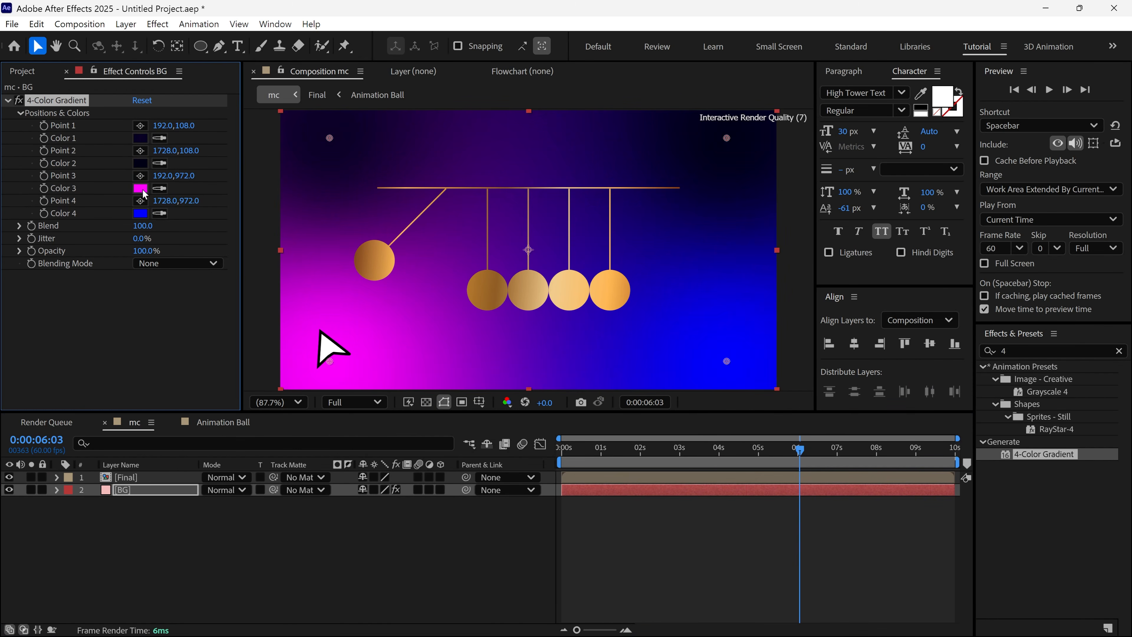
# - Change Color 3 of the 4-Color Gradient on the BG layer to a different, very dark hue
pyautogui.click(140, 188)
pyautogui.moveTo(604, 264); pyautogui.dragTo(604, 295)
pyautogui.click(586, 411)
pyautogui.click(710, 238)
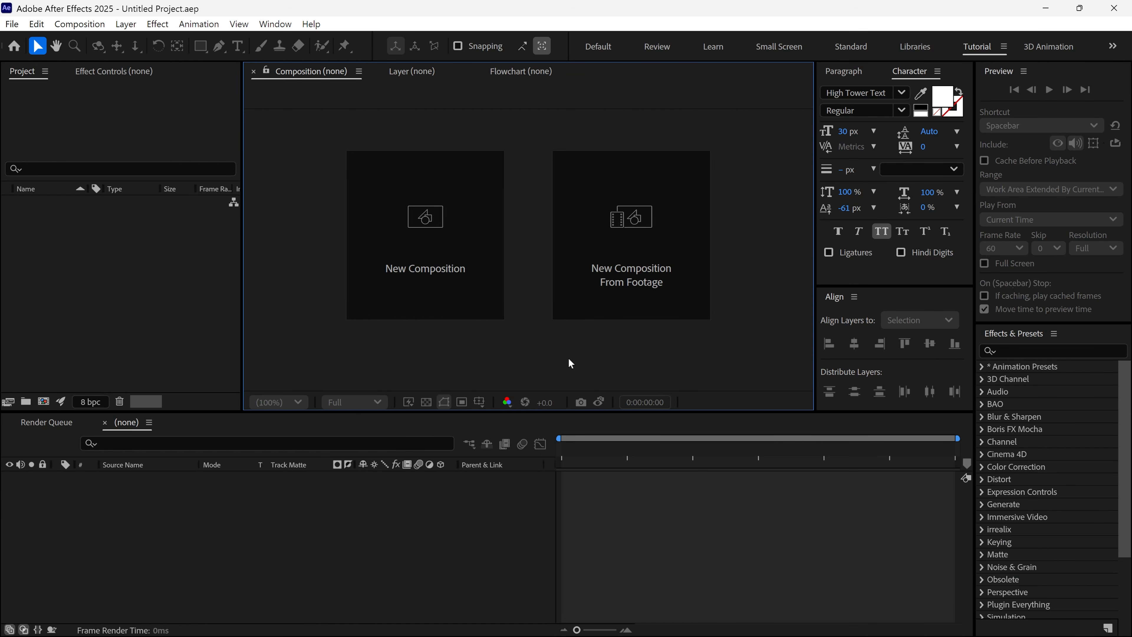
# - Create a new composition named mc at 1920 x 1080 px, 60 fps and 10 seconds long
pyautogui.click(463, 307)
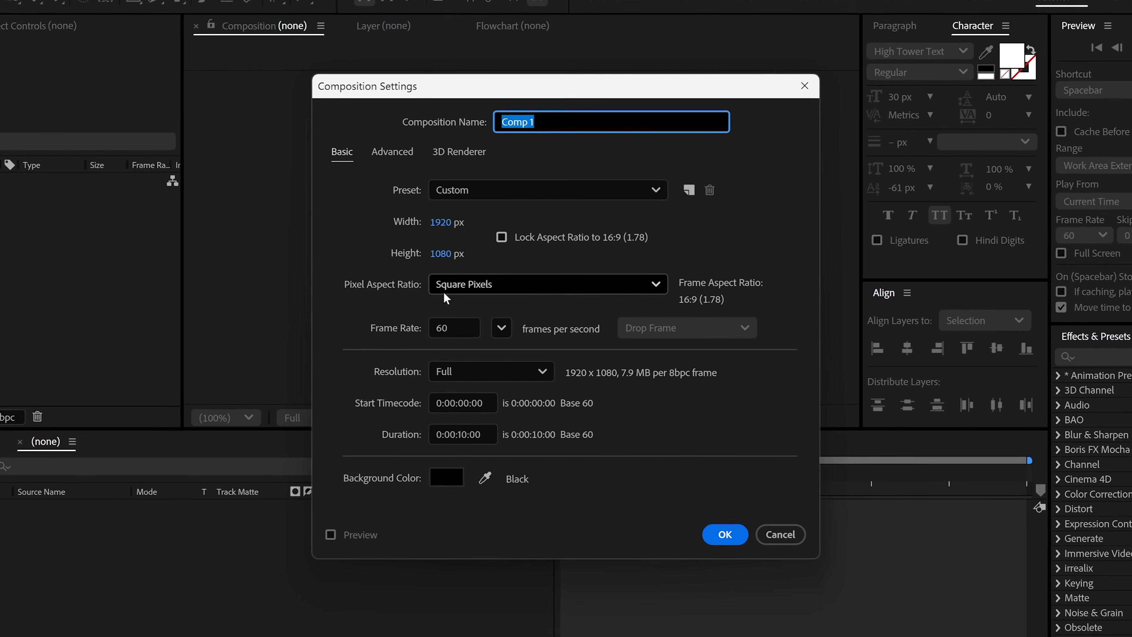
pyautogui.write('mc')
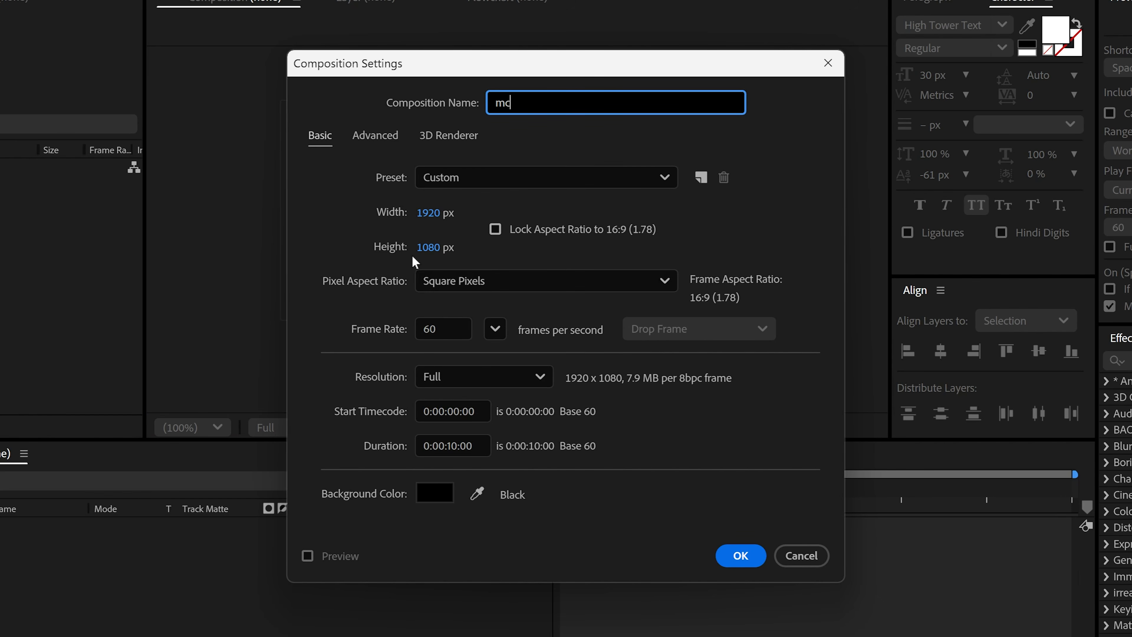
pyautogui.click(428, 214)
pyautogui.click(439, 247)
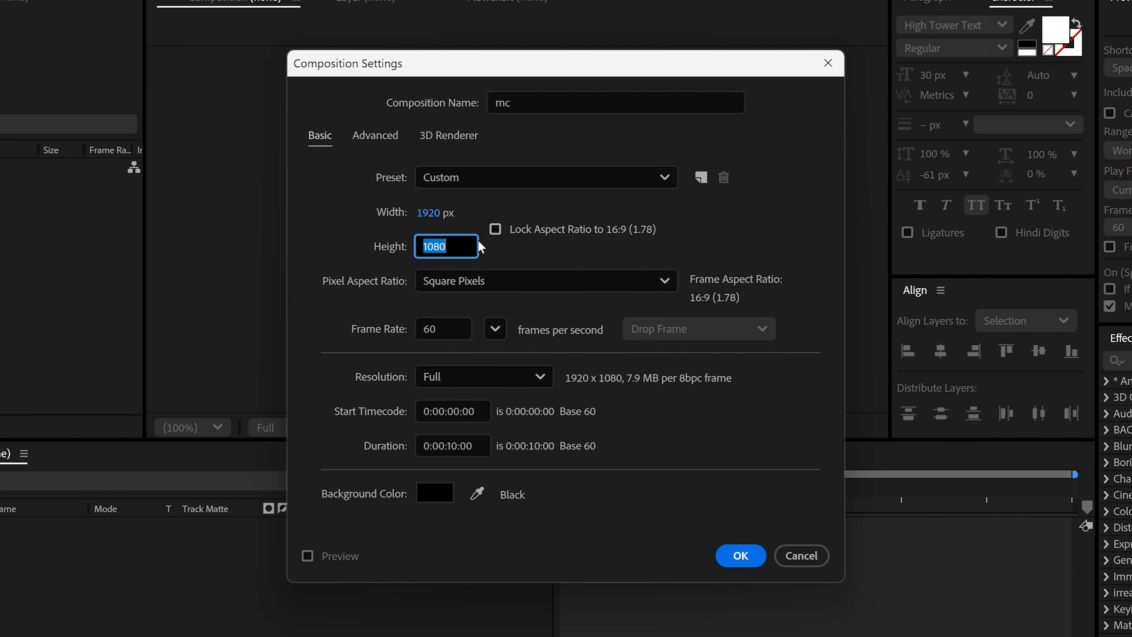
pyautogui.click(445, 328)
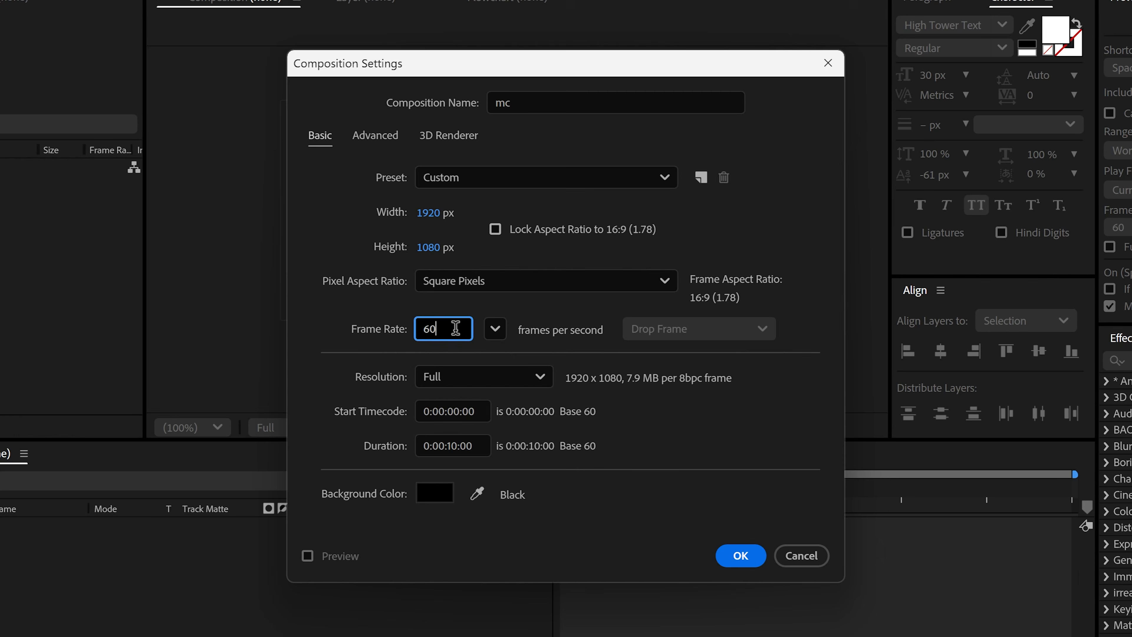
pyautogui.click(740, 555)
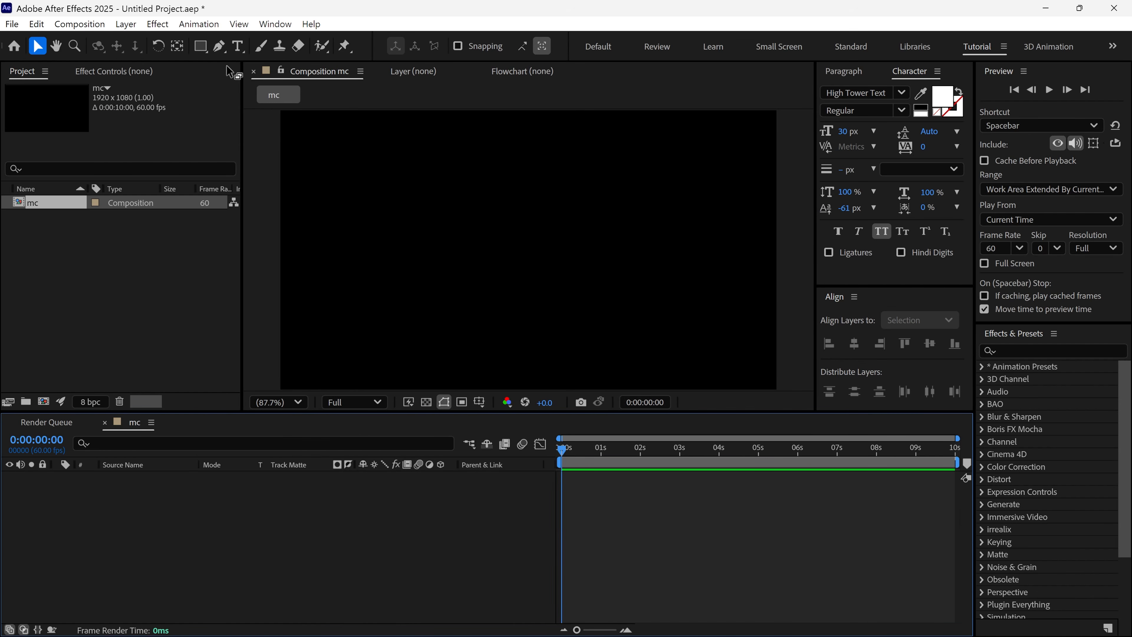
# - Activate the Pen tool and set the shape fill to none
pyautogui.click(219, 46)
pyautogui.click(442, 46)
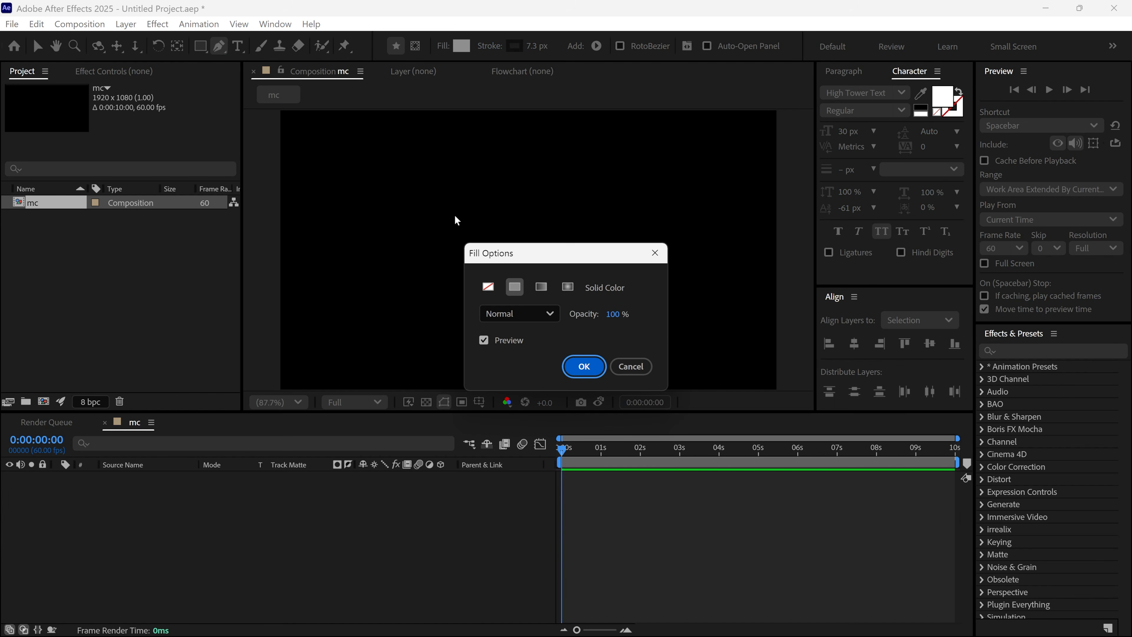
pyautogui.click(487, 286)
pyautogui.click(582, 366)
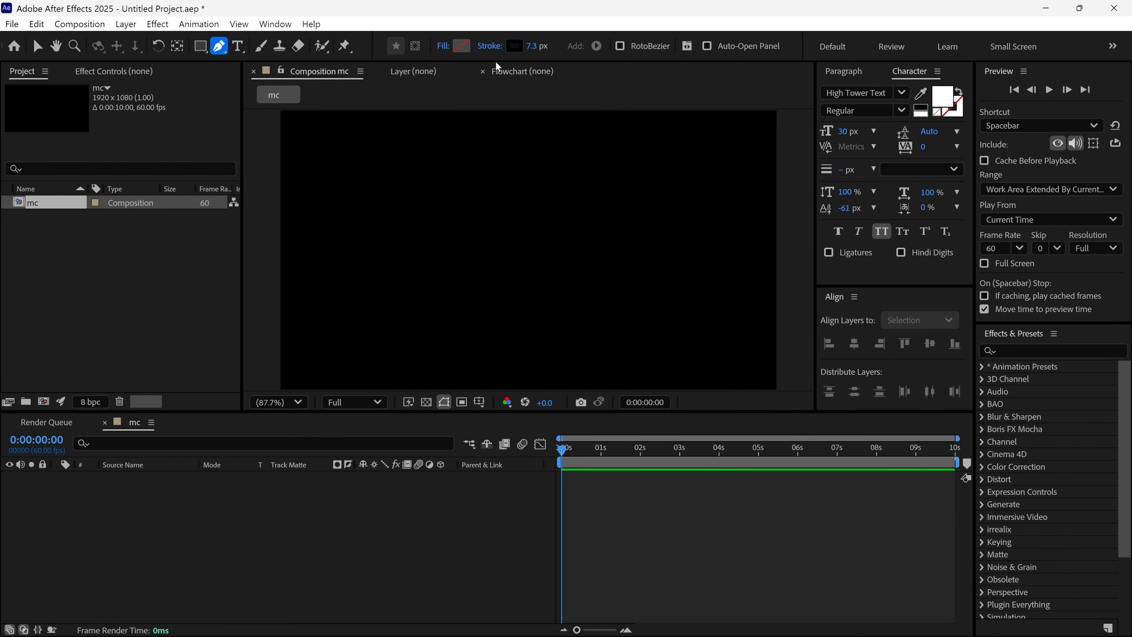
# - Set the shape stroke to a solid white colour with a width of 5 px
pyautogui.click(489, 46)
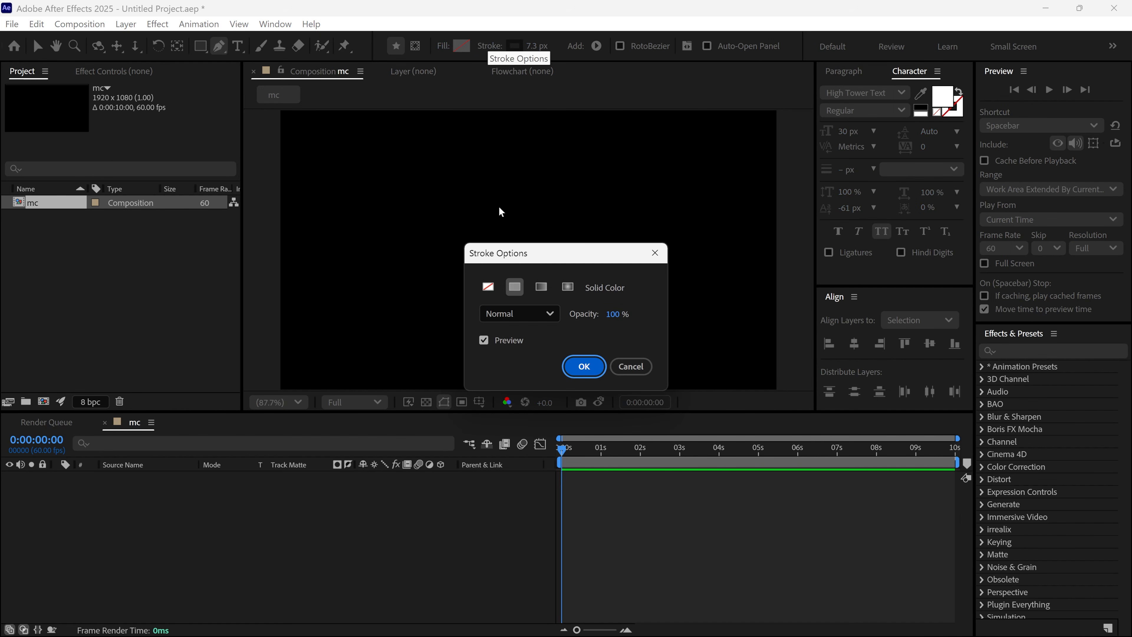
pyautogui.click(574, 365)
pyautogui.click(516, 47)
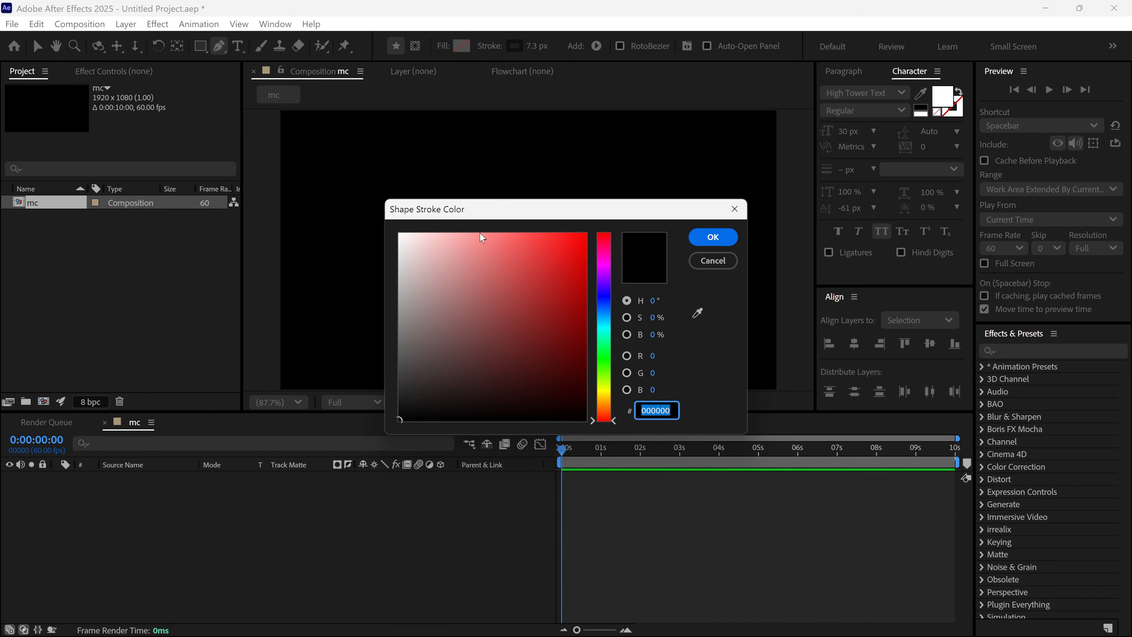
pyautogui.moveTo(481, 236); pyautogui.dragTo(395, 223)
pyautogui.click(713, 236)
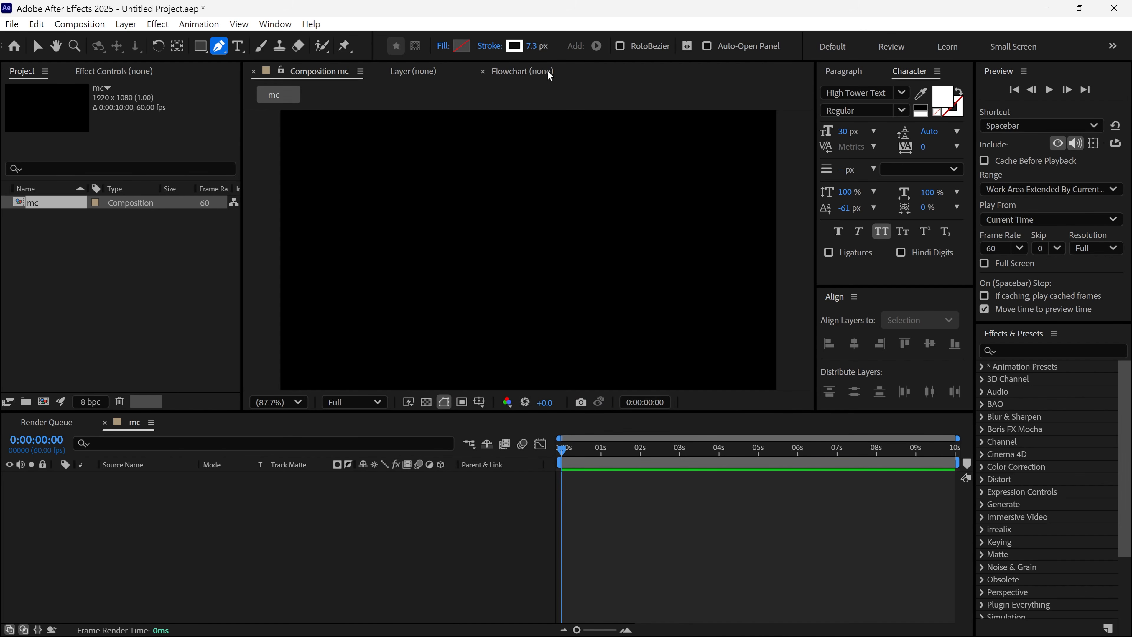
pyautogui.click(532, 45)
pyautogui.press('Return')
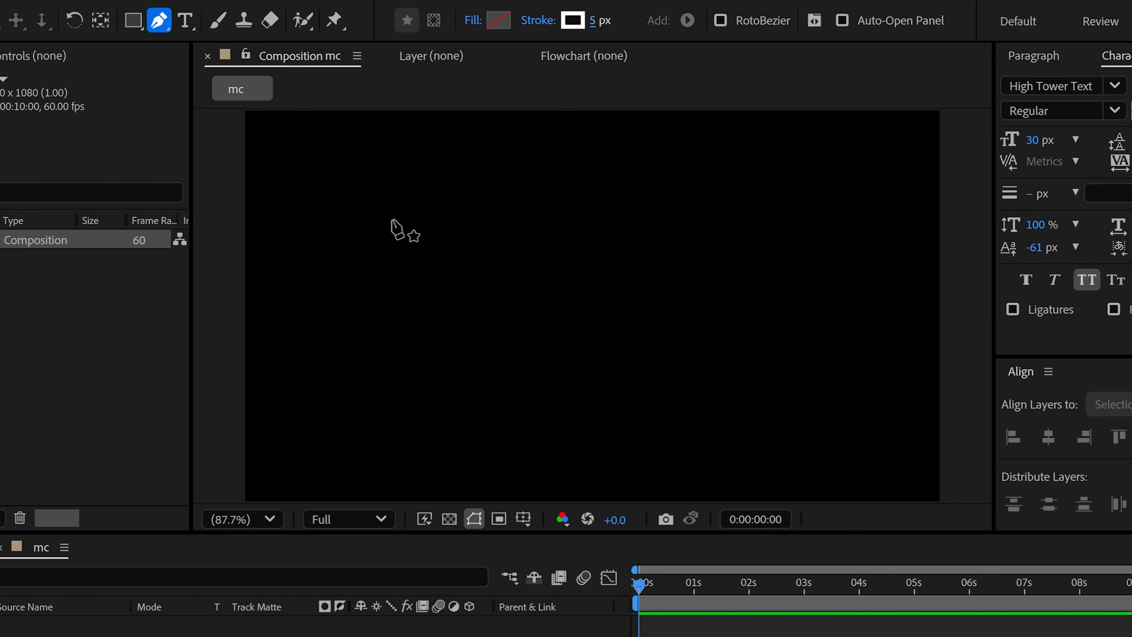
# - Draw a straight horizontal line in the upper part of the composition and centre it horizontally
pyautogui.click(392, 220)
pyautogui.click(816, 219)
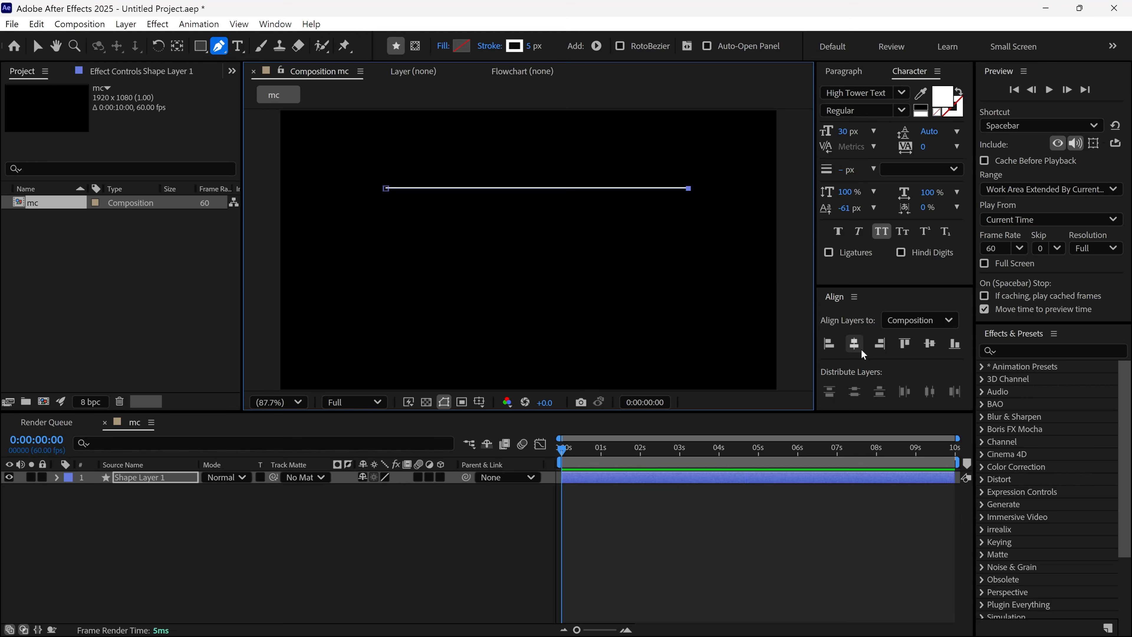
pyautogui.click(1015, 422)
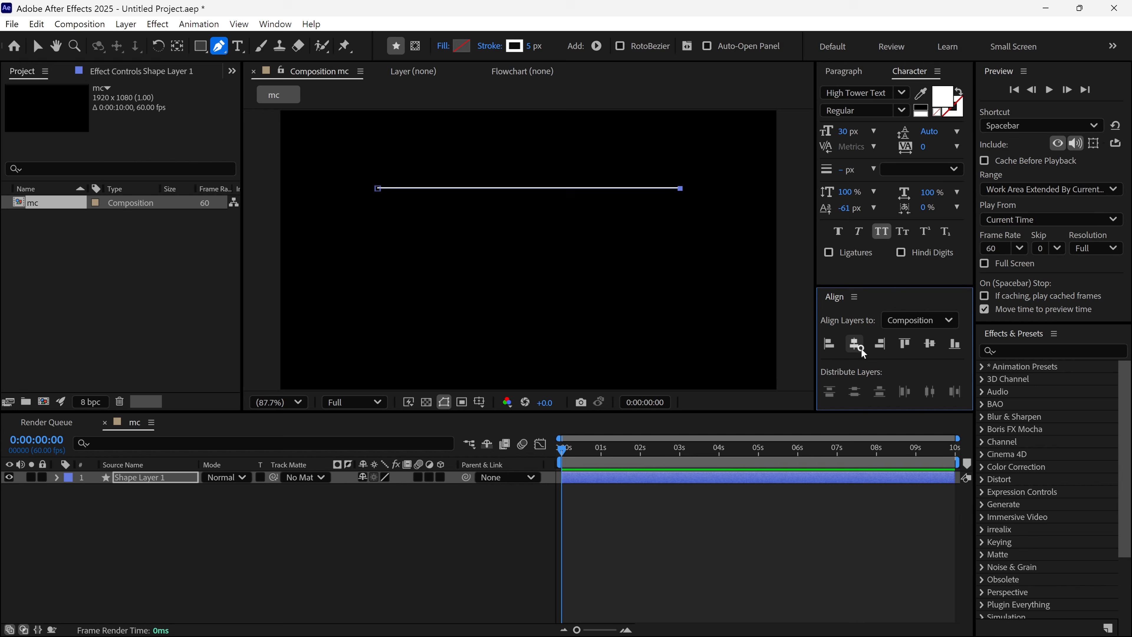
# - Rename the horizontal line's layer to ROOF and leave it deselected
pyautogui.click(140, 599)
pyautogui.press('Return')
pyautogui.write('RO')
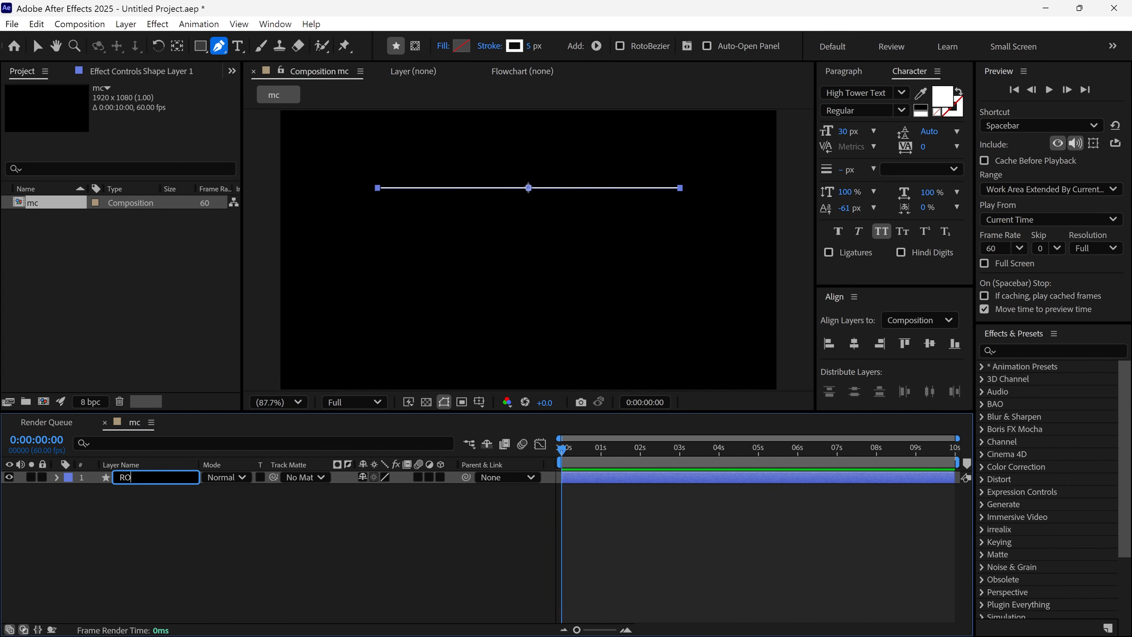
pyautogui.write('OF')
pyautogui.press('Return')
pyautogui.click(183, 510)
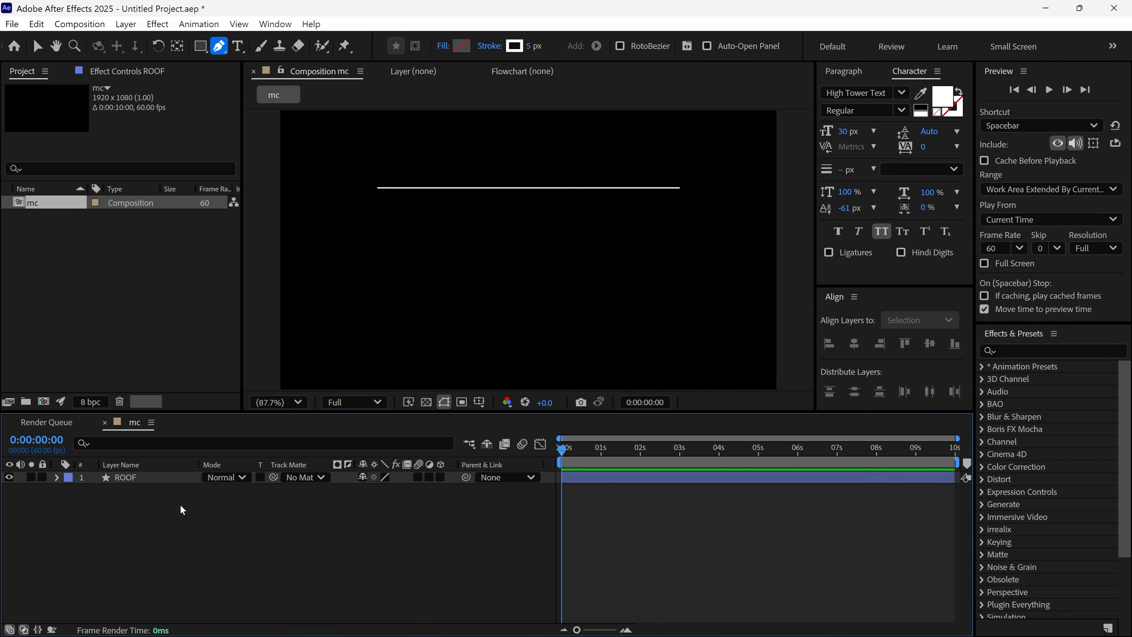
# - Draw a straight vertical line hanging from near the left end of the roof line and rename its layer LINE-01
pyautogui.click(220, 44)
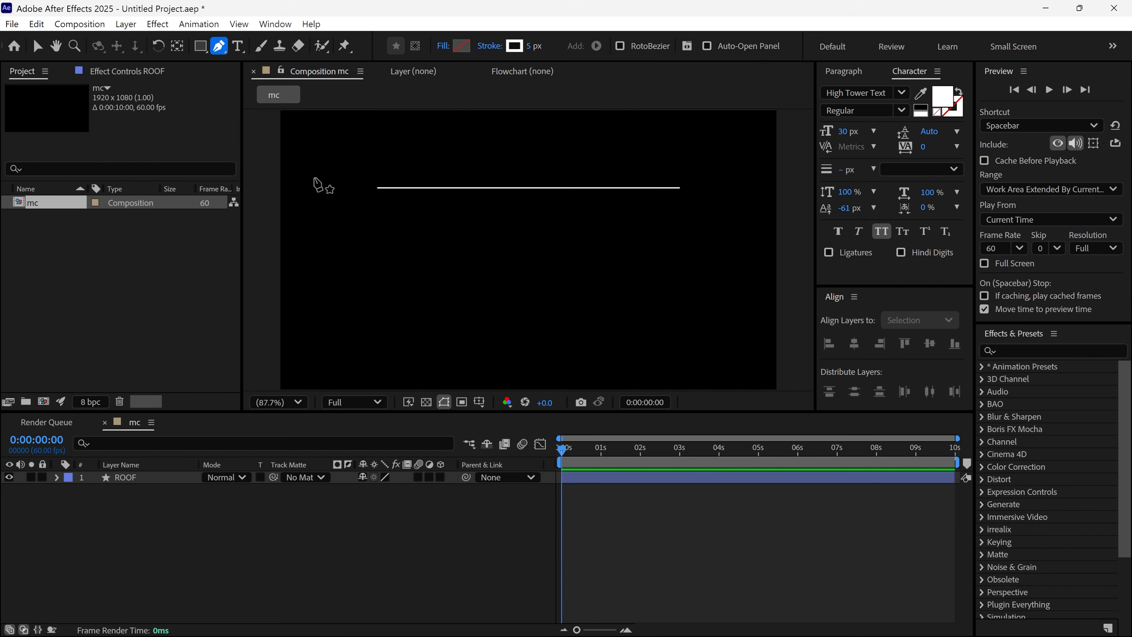
pyautogui.click(406, 189)
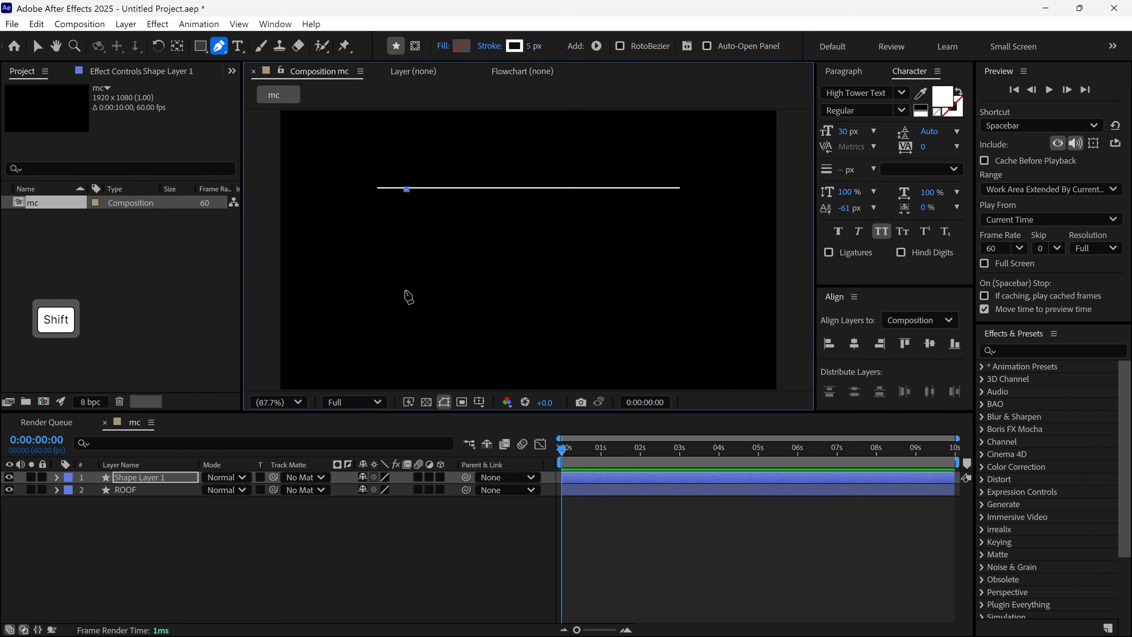
pyautogui.keyDown('shift'); pyautogui.click(408, 292); pyautogui.keyUp('shift')
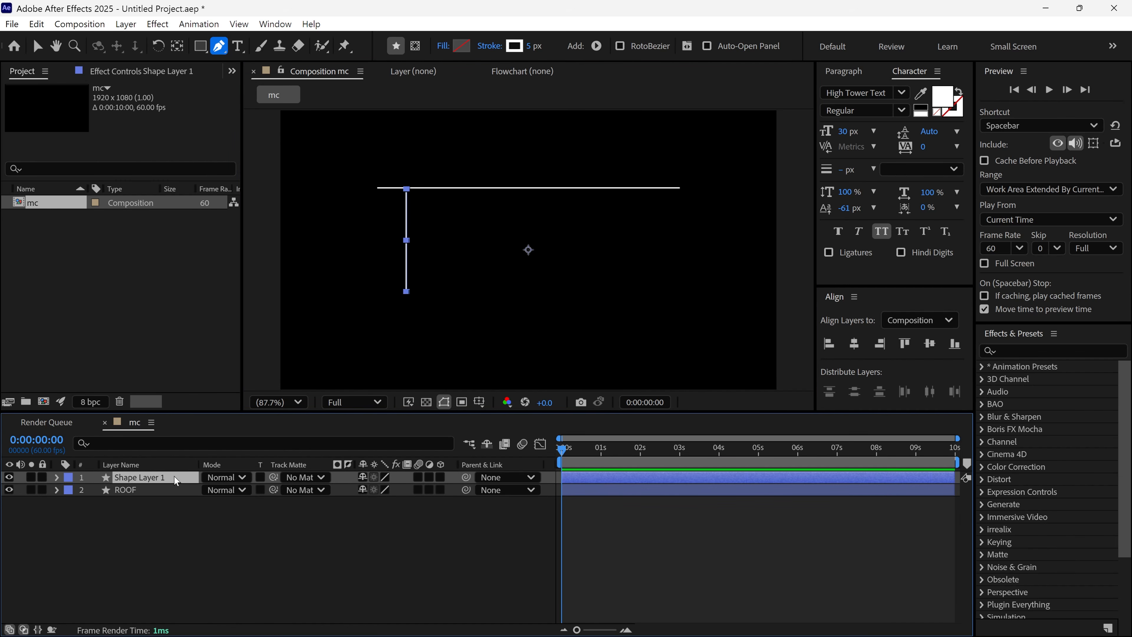
pyautogui.press('Return')
pyautogui.write('LINE-01')
pyautogui.press('Return')
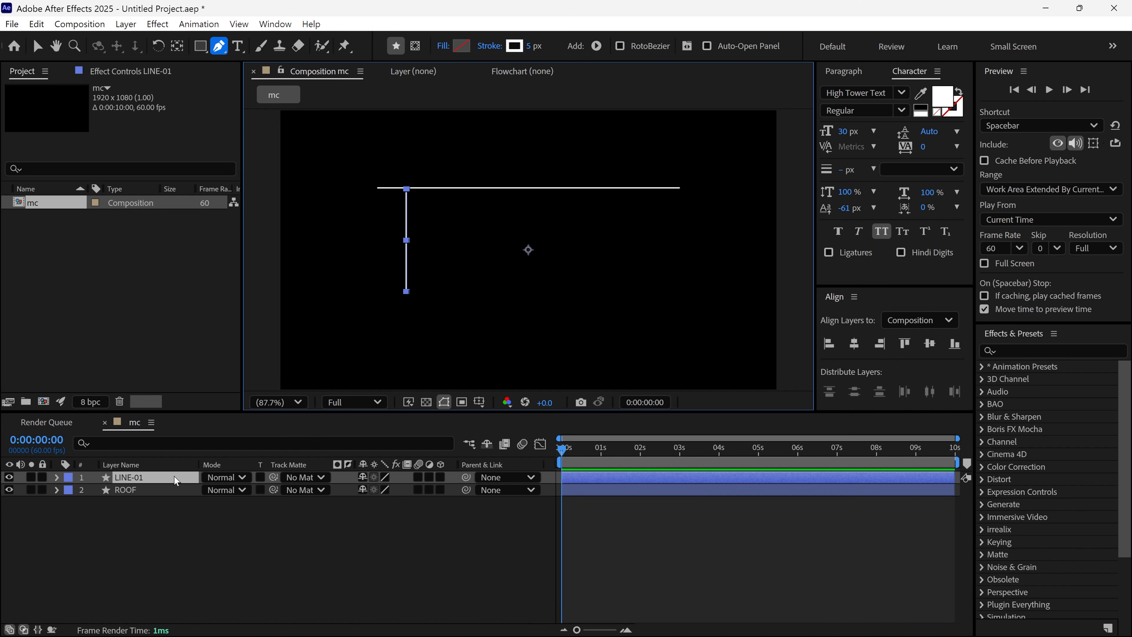
pyautogui.click(196, 527)
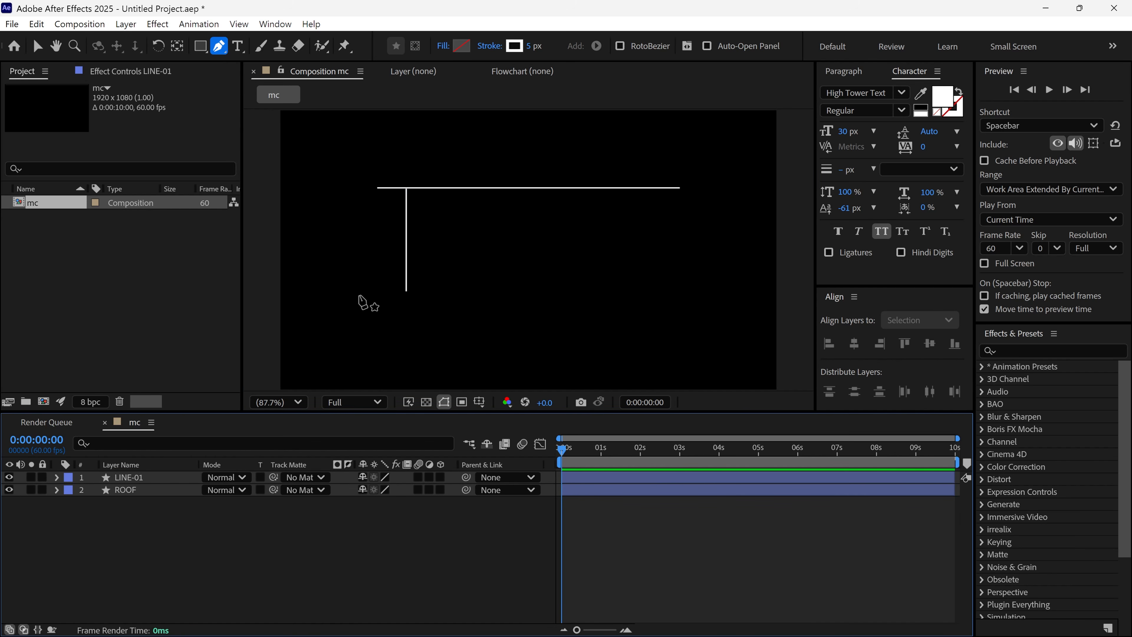
# - Activate the Ellipse tool and set its fill to solid white and its stroke to none
pyautogui.click(200, 46)
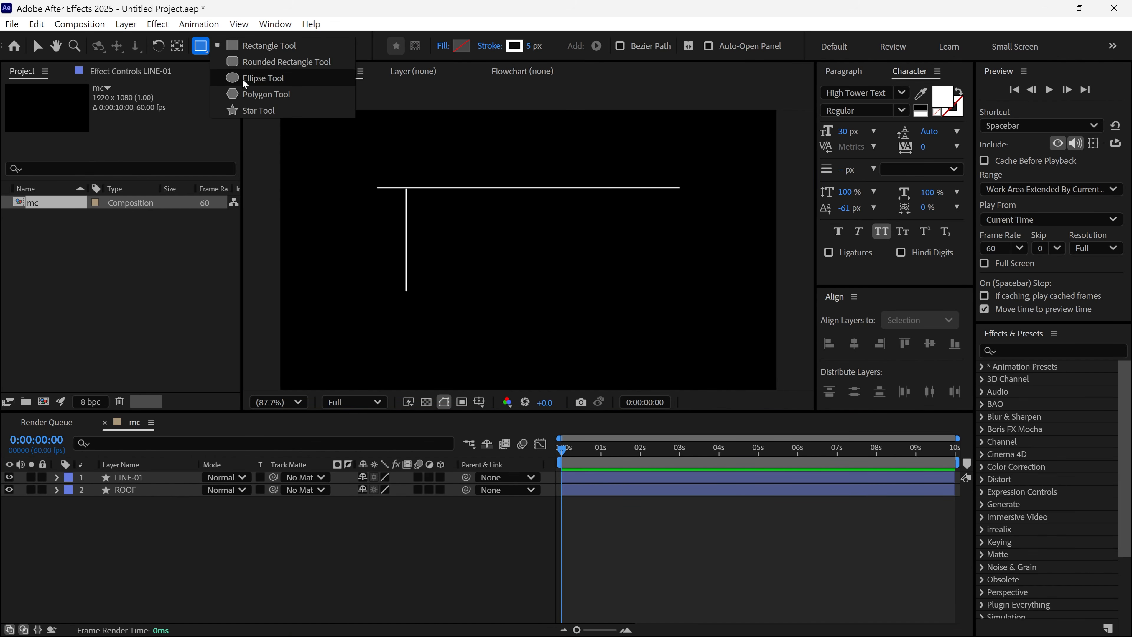
pyautogui.click(280, 78)
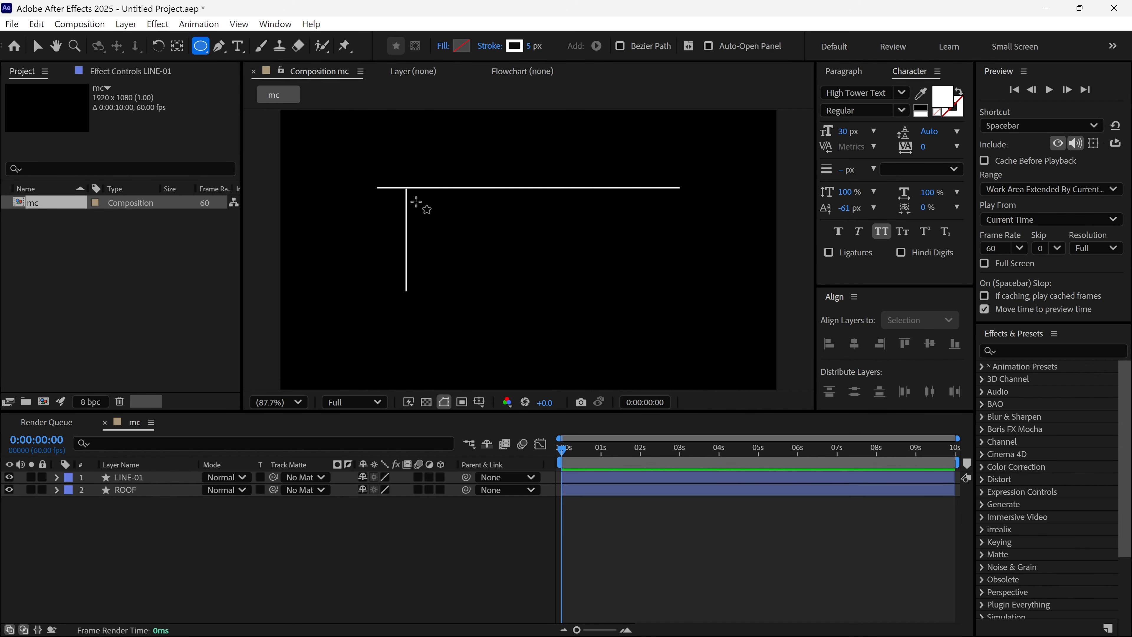
pyautogui.click(443, 45)
pyautogui.click(519, 288)
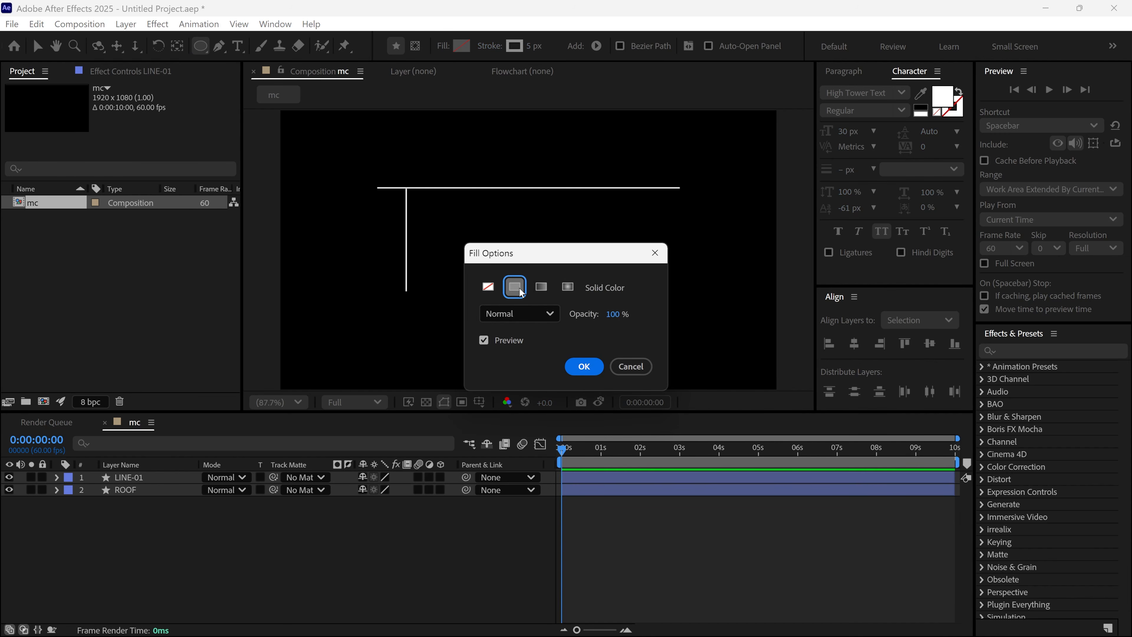
pyautogui.click(580, 368)
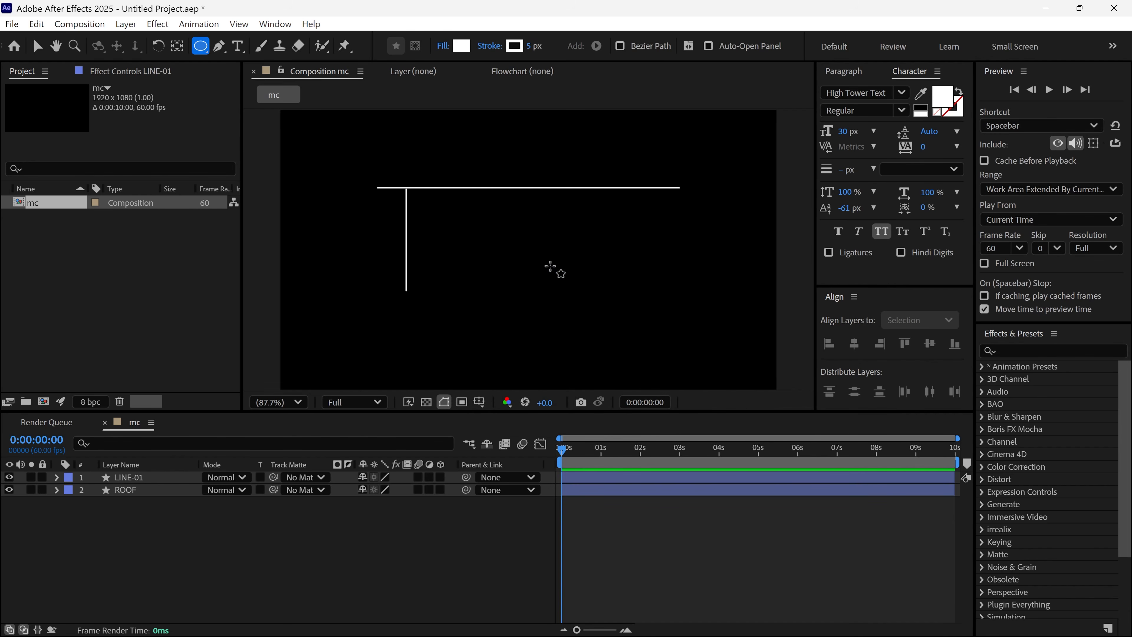
pyautogui.click(497, 49)
pyautogui.click(488, 290)
pyautogui.click(580, 368)
# - Draw a perfect circle centred on the lower end of the vertical line and rename its layer ball-01
pyautogui.press('`')
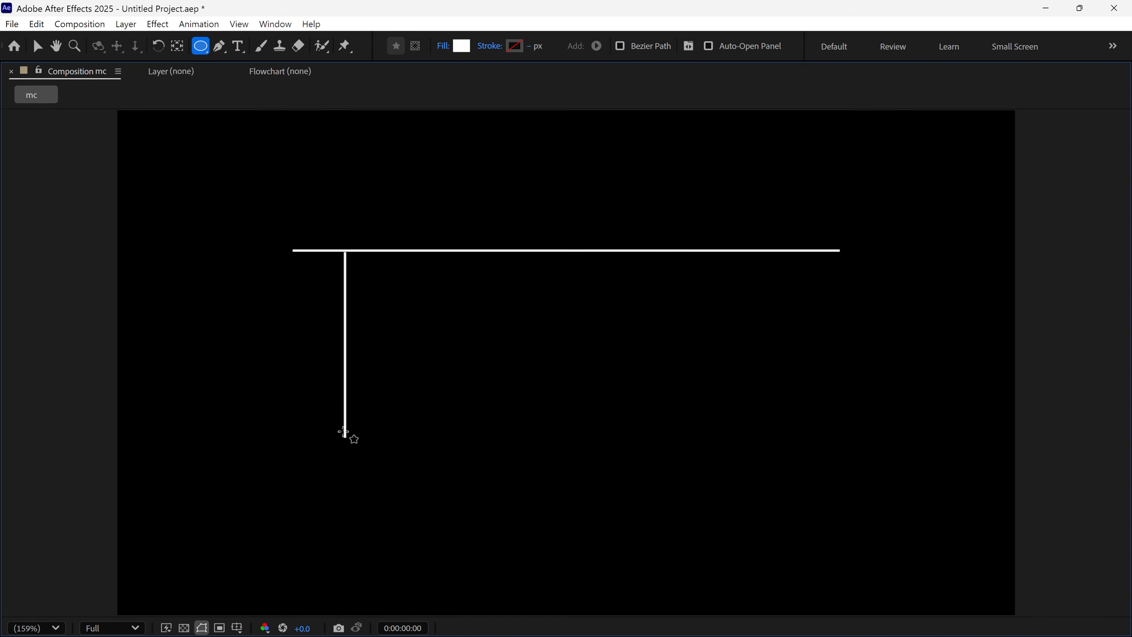
pyautogui.moveTo(345, 435); pyautogui.dragTo(382, 473)
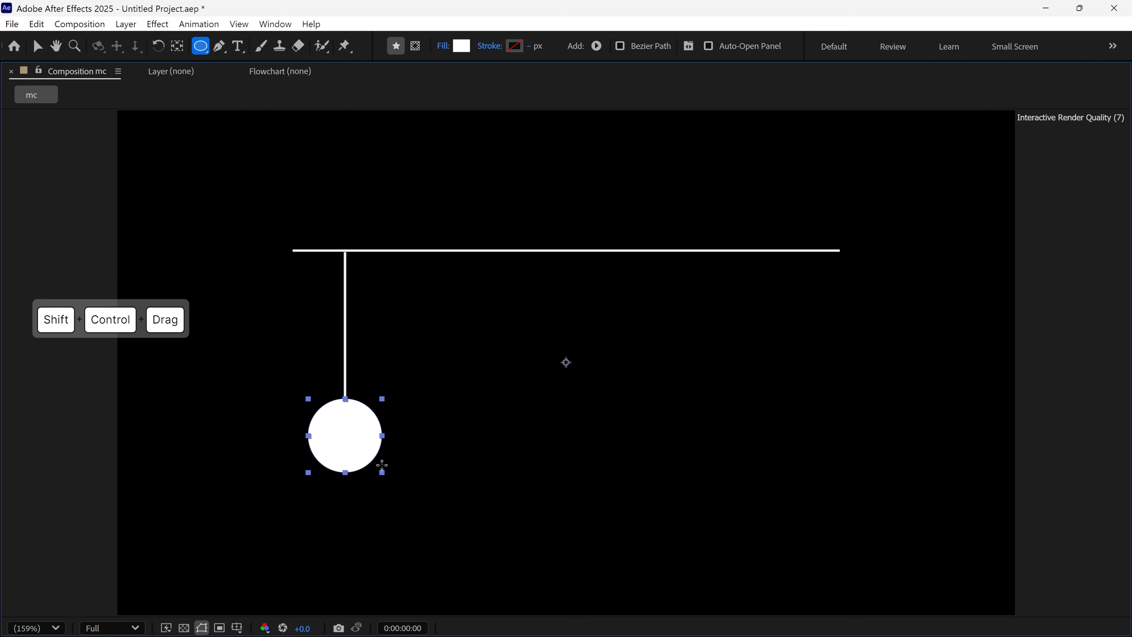
pyautogui.press('`')
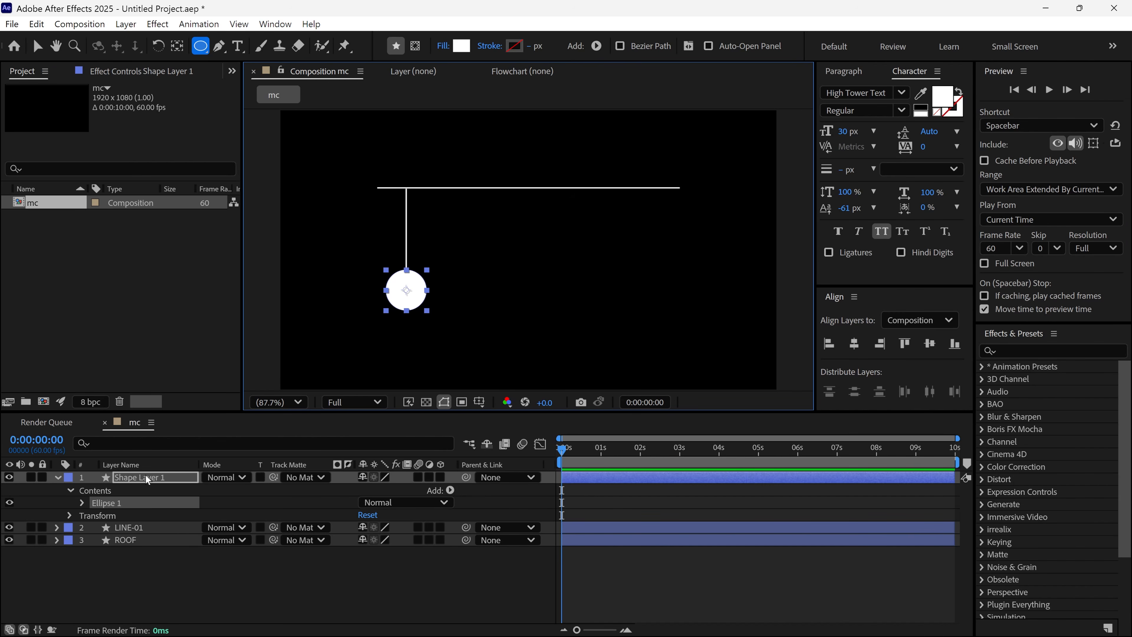
pyautogui.press('Return')
pyautogui.write('ball-0')
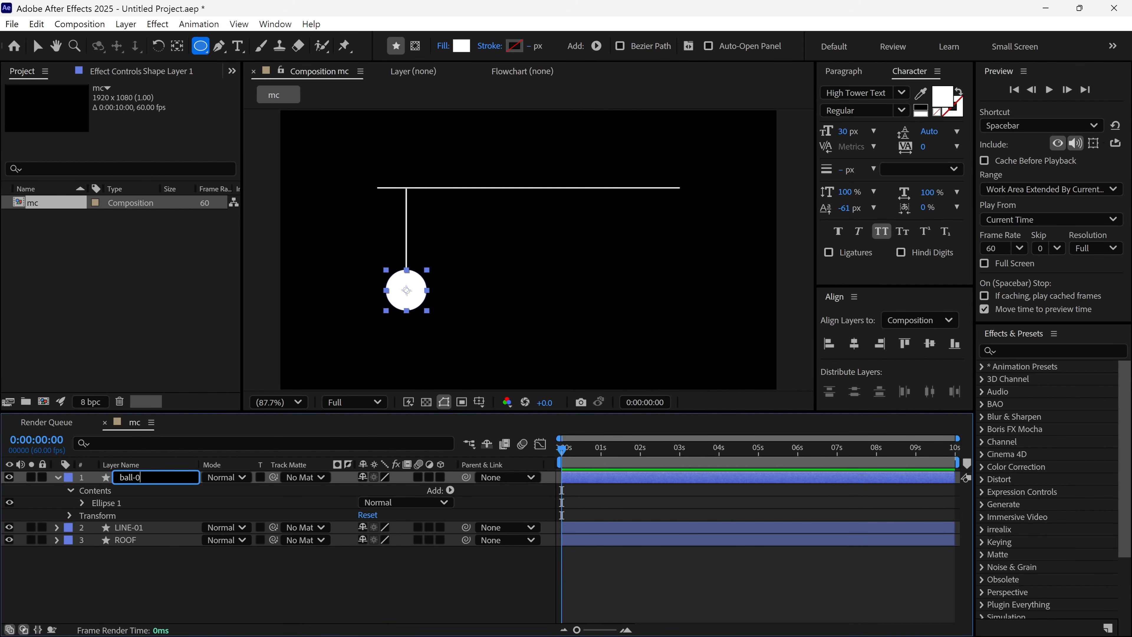
pyautogui.write('1')
pyautogui.press('Return')
# - Move the anchor point of LINE-01 to the string's upper end, where it meets the roof line
pyautogui.press('v')
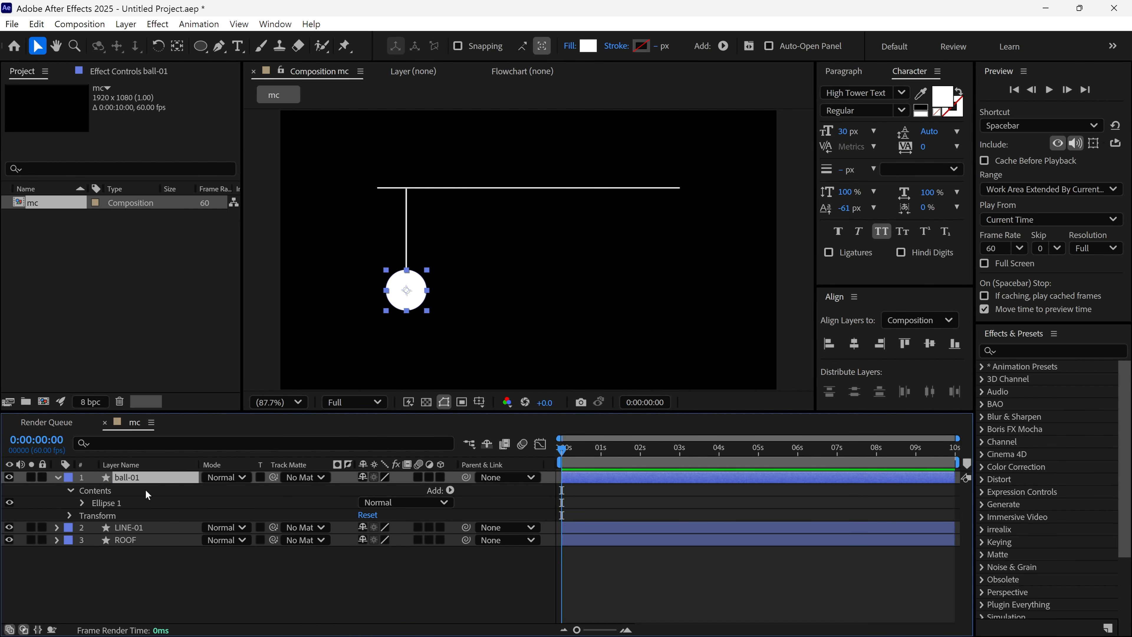
pyautogui.click(133, 527)
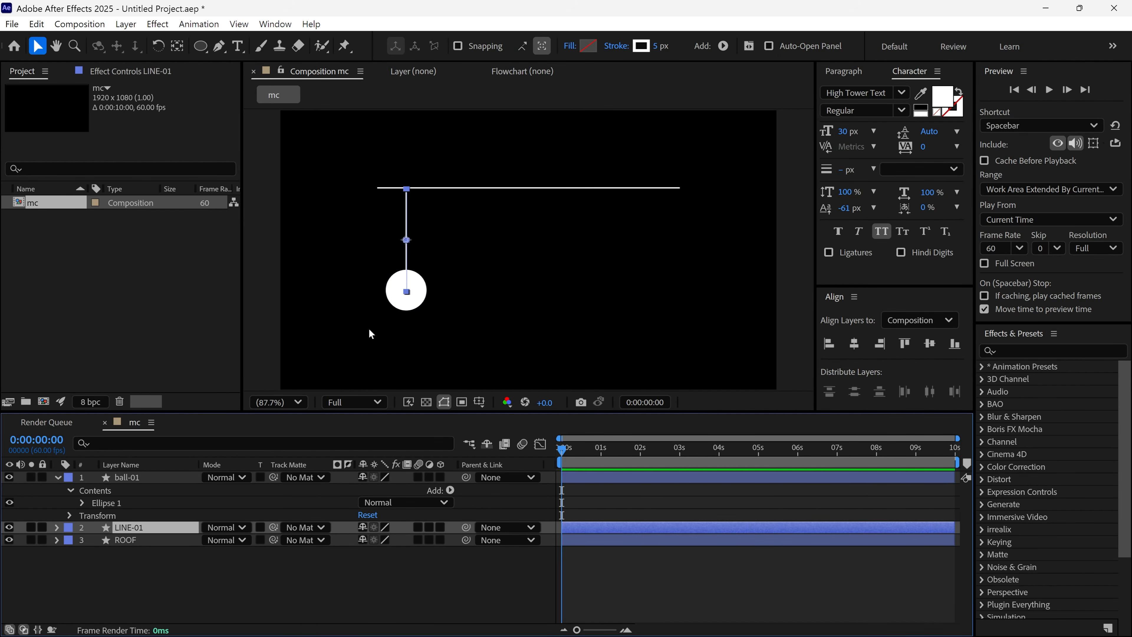
pyautogui.press('`')
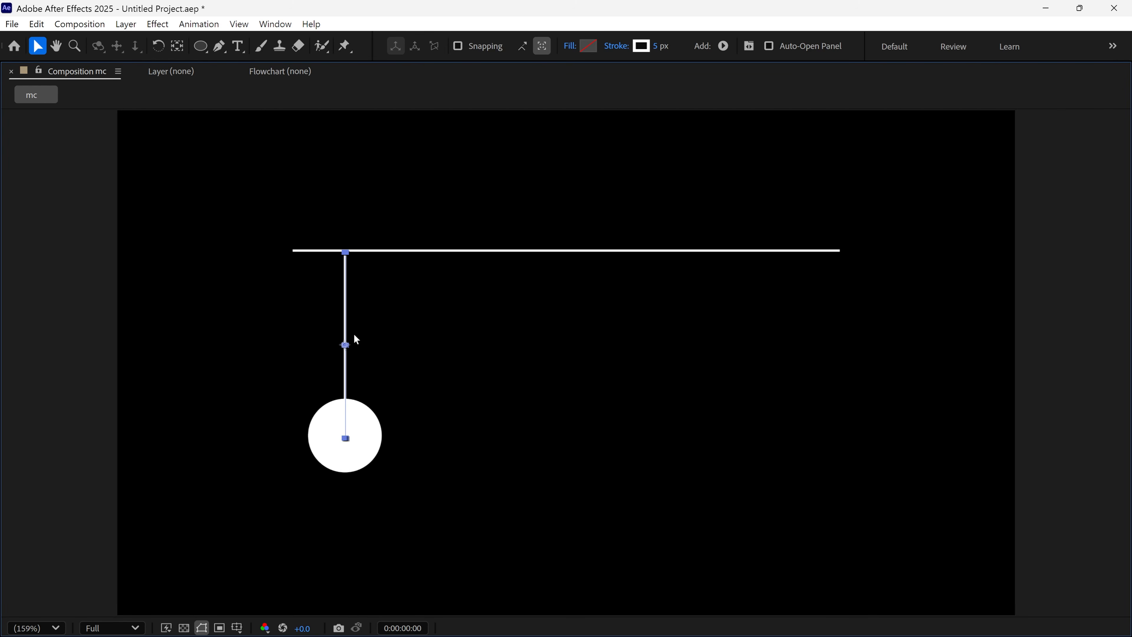
pyautogui.press('y')
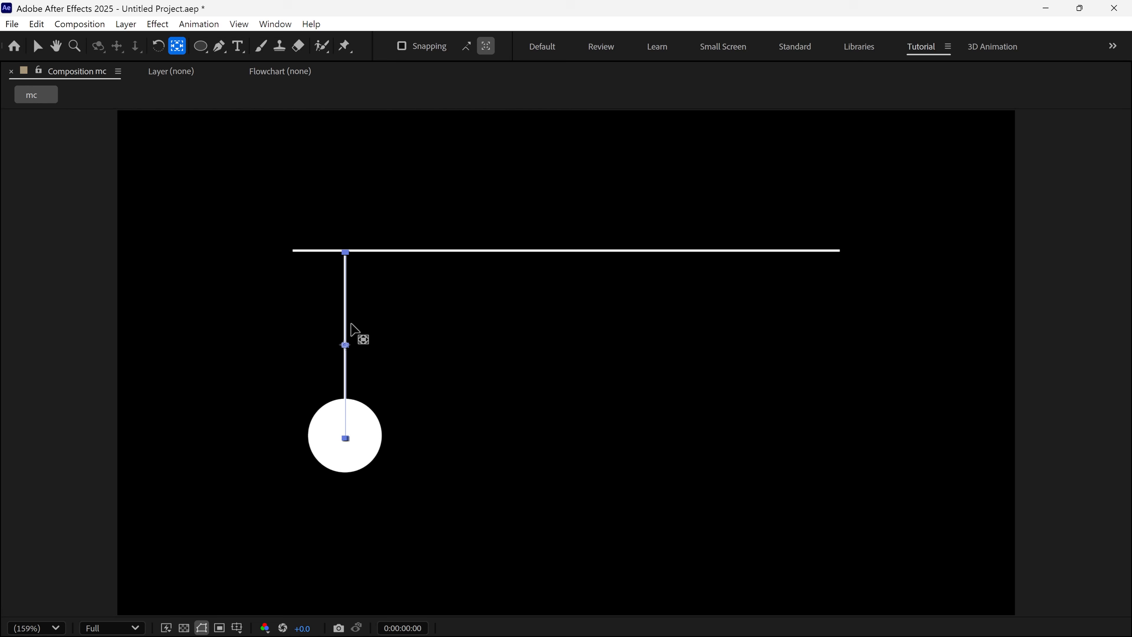
pyautogui.moveTo(346, 344); pyautogui.dragTo(346, 252)
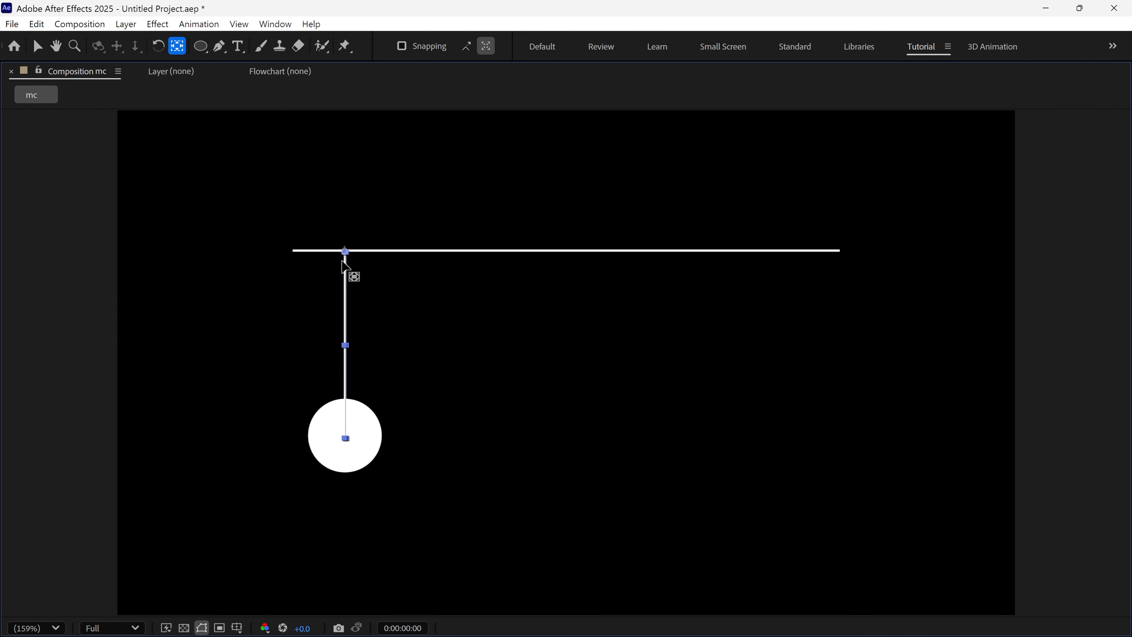
pyautogui.press('`')
# - Collapse the ball-01 layer and parent it to LINE-01
pyautogui.click(57, 478)
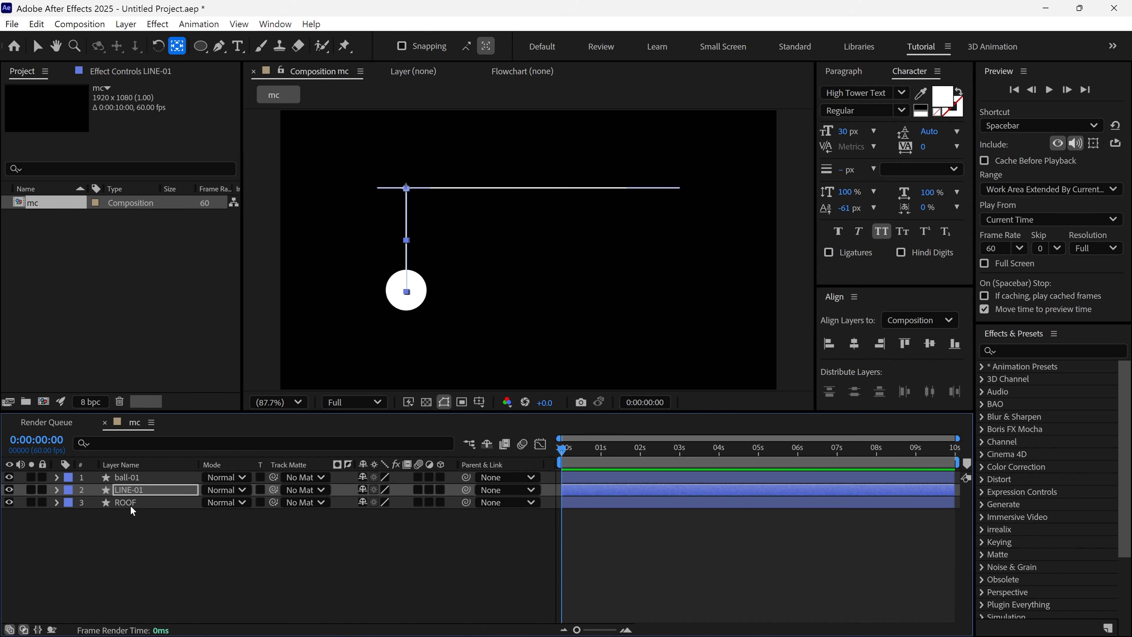
pyautogui.click(143, 480)
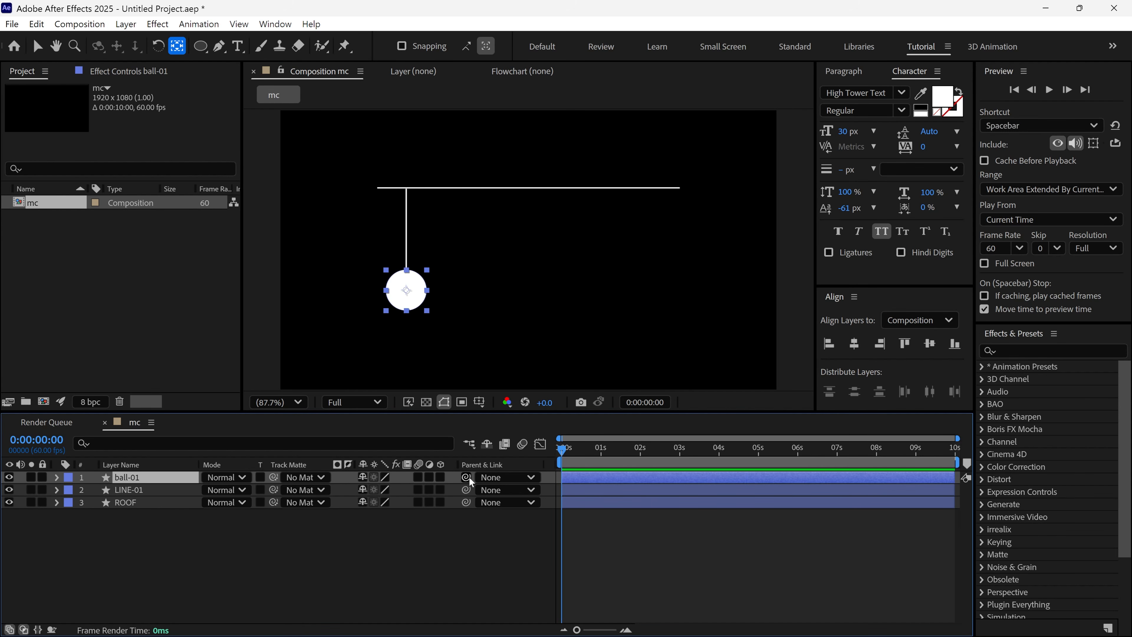
pyautogui.moveTo(466, 481); pyautogui.dragTo(148, 490)
# - Try rotating LINE-01 to -32° to test the ball's parenting, undo the rotation and collapse the layer
pyautogui.click(148, 490)
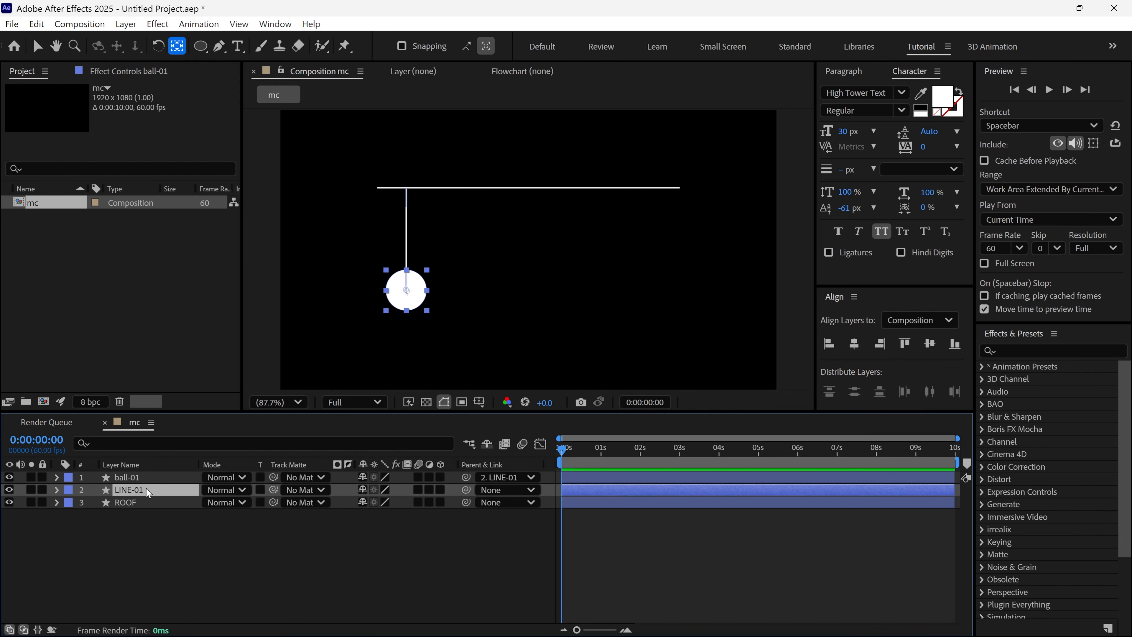
pyautogui.press('r')
pyautogui.moveTo(374, 503)
pyautogui.mouseDown()
pyautogui.moveTo(443, 505)
pyautogui.moveTo(361, 512)
pyautogui.mouseUp()
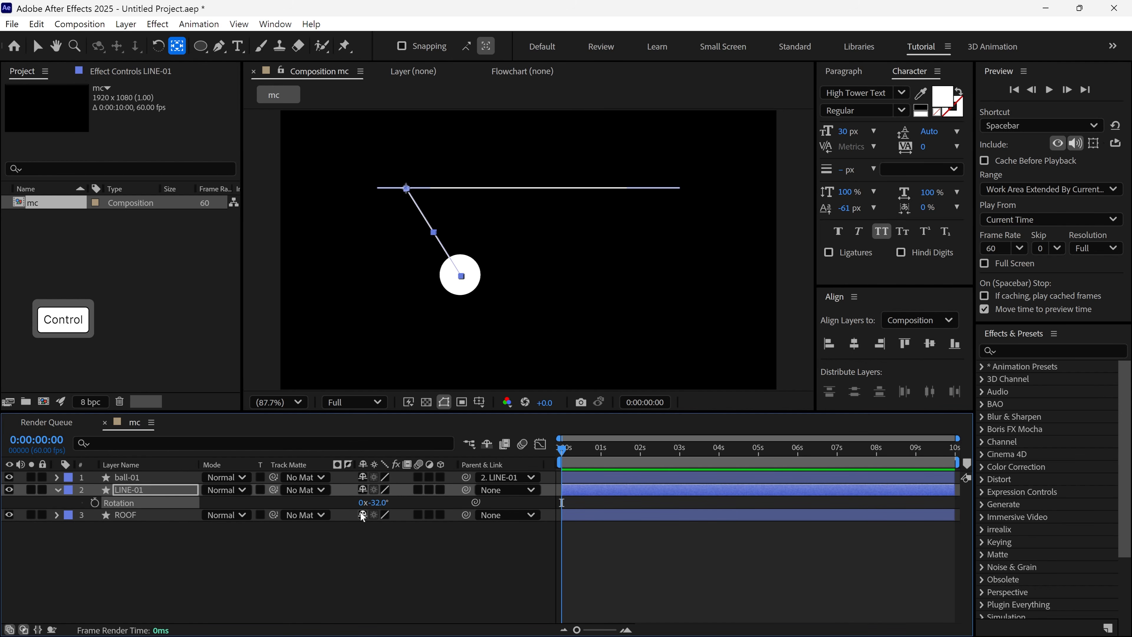
pyautogui.hotkey('ctrl', 'z')
pyautogui.click(58, 489)
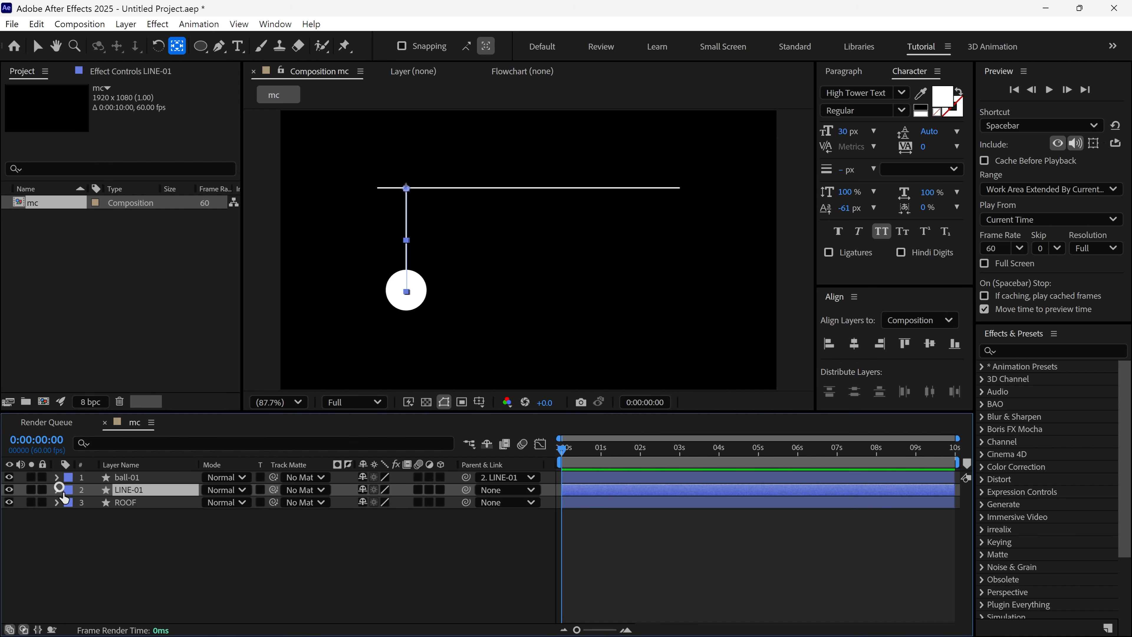
# - Duplicate ball-01 and LINE-01 together four times to make five string-and-ball pairs
pyautogui.keyDown('shift'); pyautogui.click(142, 477); pyautogui.keyUp('shift')
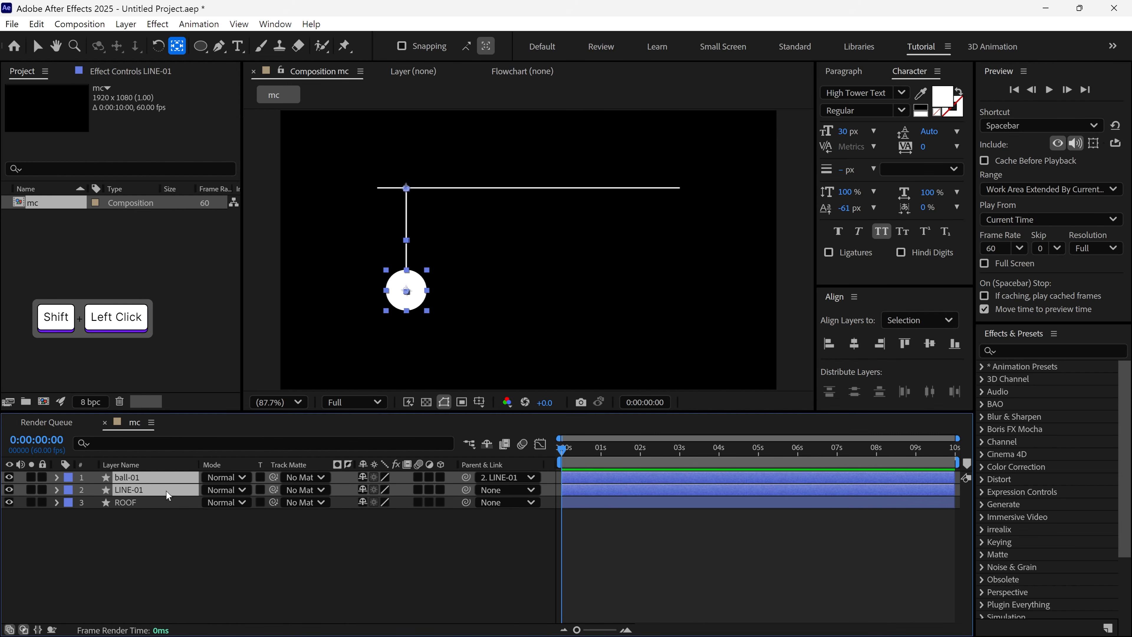
pyautogui.hotkey('ctrl', 'd')
pyautogui.hotkey('ctrl', 'd')
pyautogui.hotkey('ctrl', 'd')
pyautogui.hotkey('ctrl', 'd')
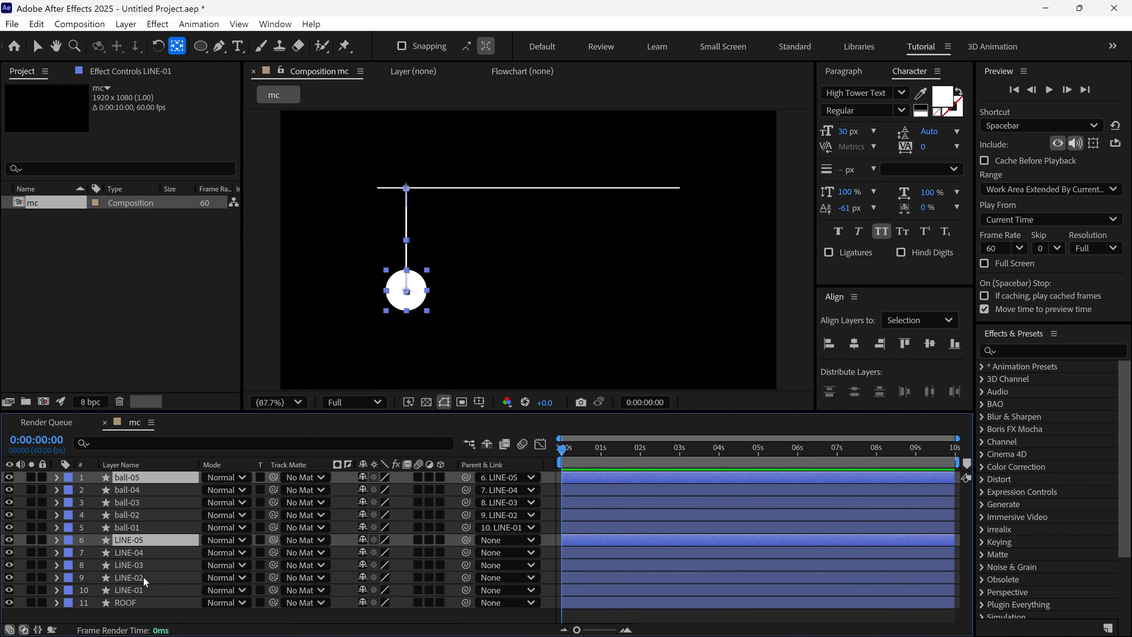
# - Shift LINE-02 and ball-02 horizontally to the right until the ball touches the right side of ball-01
pyautogui.click(142, 577)
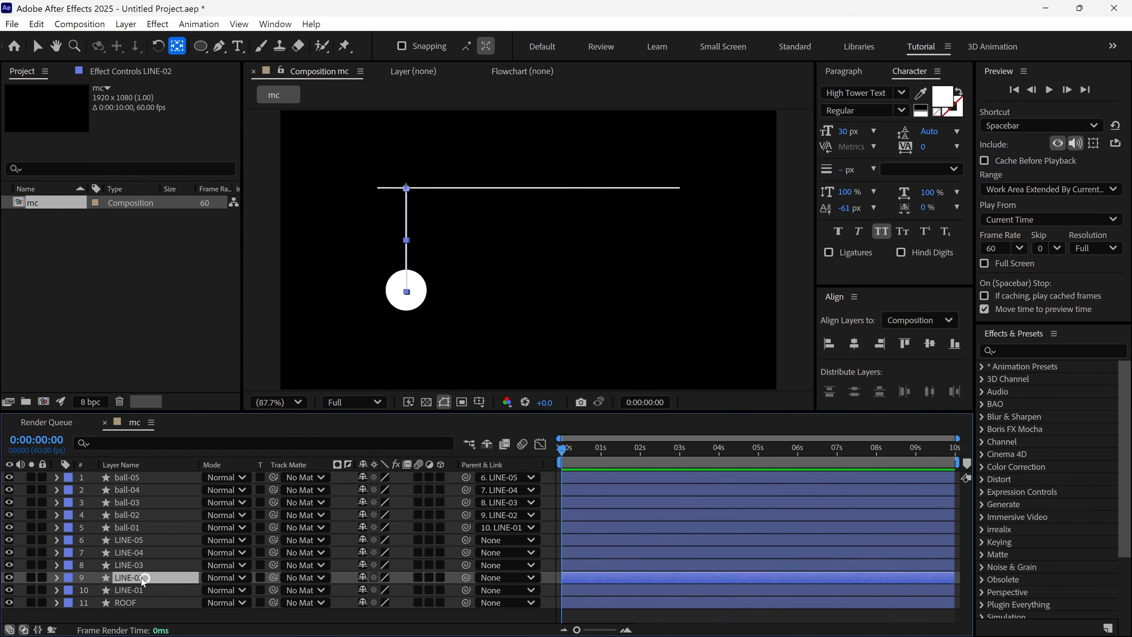
pyautogui.keyDown('ctrl'); pyautogui.click(148, 514); pyautogui.keyUp('ctrl')
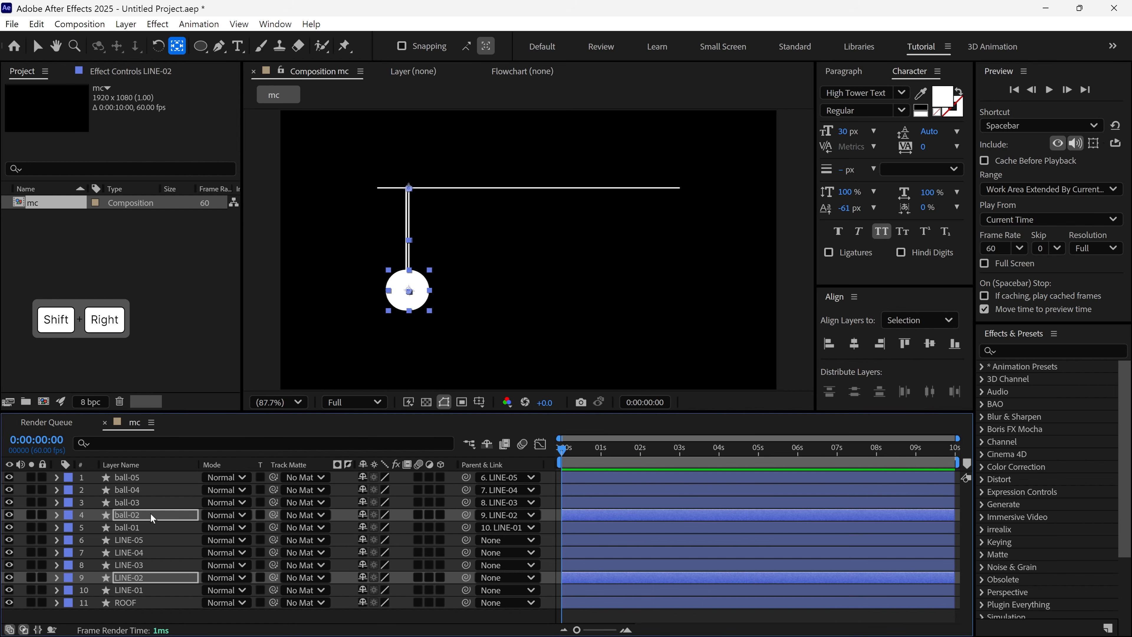
pyautogui.hotkey('shift', 'Right')
pyautogui.hotkey('shift', 'Right')
pyautogui.hotkey('shift', 'Right')
pyautogui.hotkey('shift', 'Right')
pyautogui.hotkey('shift', 'Right')
pyautogui.hotkey('shift', 'Right')
pyautogui.hotkey('shift', 'Right')
pyautogui.hotkey('shift', 'Right')
pyautogui.hotkey('shift', 'Right')
pyautogui.hotkey('shift', 'Right')
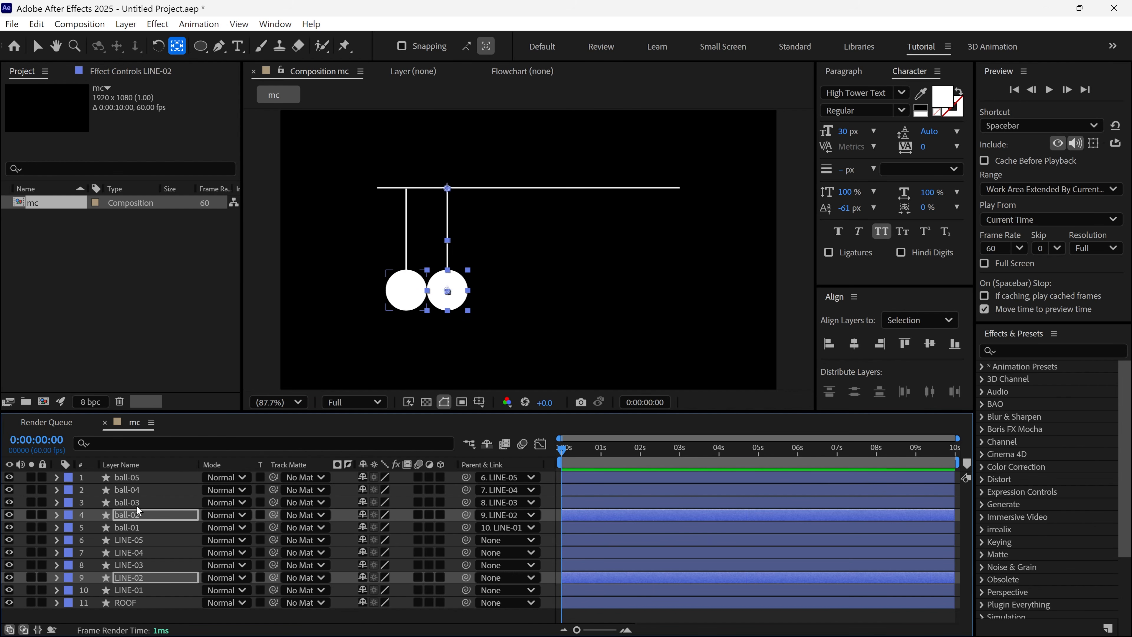
# - Shift ball-03 and LINE-03 horizontally to the right until the ball touches the right side of ball-02
pyautogui.click(143, 503)
pyautogui.keyDown('ctrl'); pyautogui.click(138, 565); pyautogui.keyUp('ctrl')
pyautogui.hotkey('shift', 'Right')
pyautogui.hotkey('shift', 'Right')
pyautogui.hotkey('shift', 'Right')
pyautogui.hotkey('shift', 'Right')
pyautogui.hotkey('shift', 'Right')
pyautogui.hotkey('shift', 'Right')
pyautogui.hotkey('shift', 'Right')
pyautogui.hotkey('shift', 'Right')
pyautogui.hotkey('shift', 'Right')
pyautogui.hotkey('shift', 'Right')
pyautogui.hotkey('shift', 'Right')
pyautogui.hotkey('shift', 'Right')
pyautogui.hotkey('shift', 'Right')
pyautogui.hotkey('shift', 'Right')
pyautogui.hotkey('shift', 'Right')
pyautogui.hotkey('shift', 'Right')
pyautogui.hotkey('shift', 'Right')
pyautogui.hotkey('shift', 'Right')
pyautogui.hotkey('shift', 'Right')
pyautogui.hotkey('shift', 'Right')
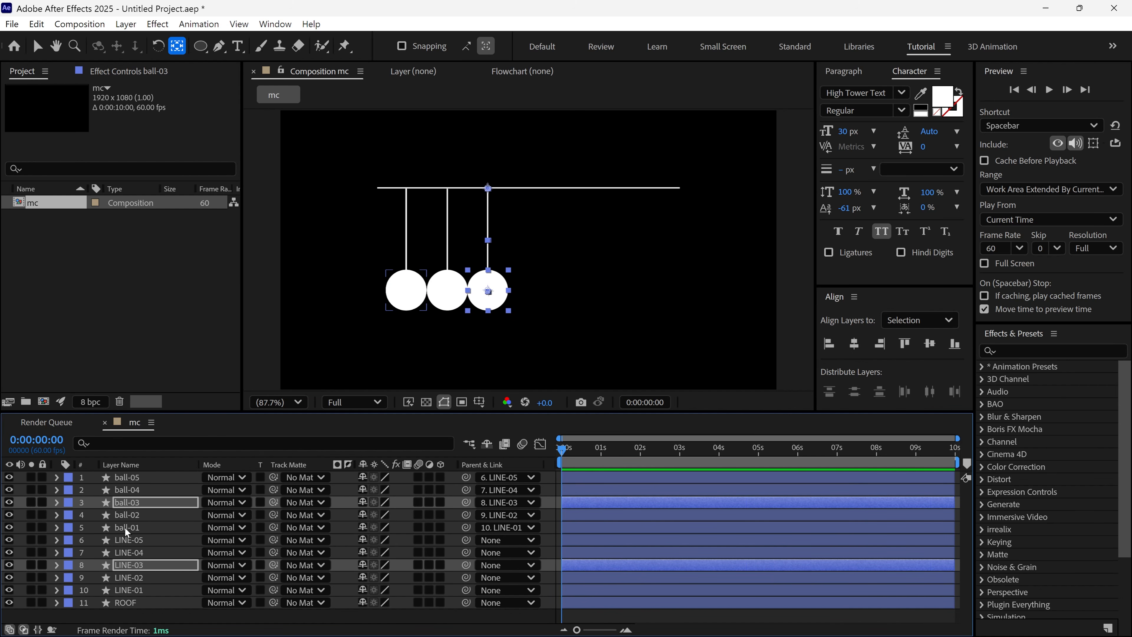
# - Shift ball-04 and LINE-04 horizontally to the right until the ball touches the right side of ball-03
pyautogui.click(158, 489)
pyautogui.keyDown('ctrl'); pyautogui.click(133, 550); pyautogui.keyUp('ctrl')
pyautogui.hotkey('shift', 'Right')
pyautogui.hotkey('shift', 'Right')
pyautogui.hotkey('shift', 'Right')
pyautogui.hotkey('shift', 'Right')
pyautogui.hotkey('shift', 'Right')
pyautogui.hotkey('shift', 'Right')
pyautogui.hotkey('shift', 'Right')
pyautogui.hotkey('shift', 'Right')
pyautogui.hotkey('shift', 'Right')
pyautogui.hotkey('shift', 'Right')
pyautogui.hotkey('shift', 'Right')
pyautogui.hotkey('shift', 'Right')
pyautogui.hotkey('shift', 'Right')
pyautogui.hotkey('shift', 'Right')
pyautogui.hotkey('shift', 'Right')
pyautogui.hotkey('shift', 'Right')
pyautogui.hotkey('shift', 'Right')
pyautogui.hotkey('shift', 'Right')
pyautogui.hotkey('shift', 'Right')
pyautogui.hotkey('shift', 'Right')
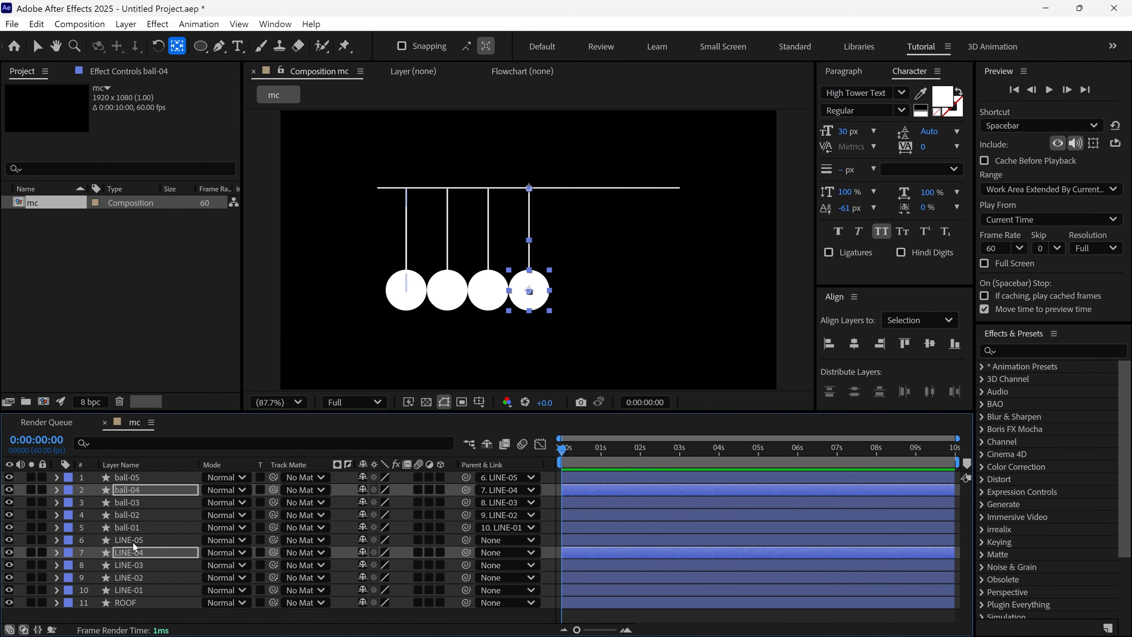
# - Shift LINE-05 and ball-05 horizontally to the right until the ball touches the right side of ball-04
pyautogui.click(133, 542)
pyautogui.keyDown('ctrl'); pyautogui.click(167, 480); pyautogui.keyUp('ctrl')
pyautogui.hotkey('shift', 'Right')
pyautogui.hotkey('shift', 'Right')
pyautogui.hotkey('shift', 'Right')
pyautogui.hotkey('shift', 'Right')
pyautogui.hotkey('shift', 'Right')
pyautogui.hotkey('shift', 'Right')
pyautogui.hotkey('shift', 'Right')
pyautogui.hotkey('shift', 'Right')
pyautogui.hotkey('shift', 'Right')
pyautogui.hotkey('shift', 'Right')
pyautogui.hotkey('shift', 'Right')
pyautogui.hotkey('shift', 'Right')
pyautogui.hotkey('shift', 'Right')
pyautogui.hotkey('shift', 'Right')
pyautogui.hotkey('shift', 'Right')
pyautogui.hotkey('shift', 'Right')
pyautogui.hotkey('shift', 'Right')
pyautogui.hotkey('shift', 'Right')
pyautogui.hotkey('shift', 'Right')
pyautogui.hotkey('shift', 'Right')
pyautogui.press('Left')
pyautogui.press('Left')
pyautogui.press('Left')
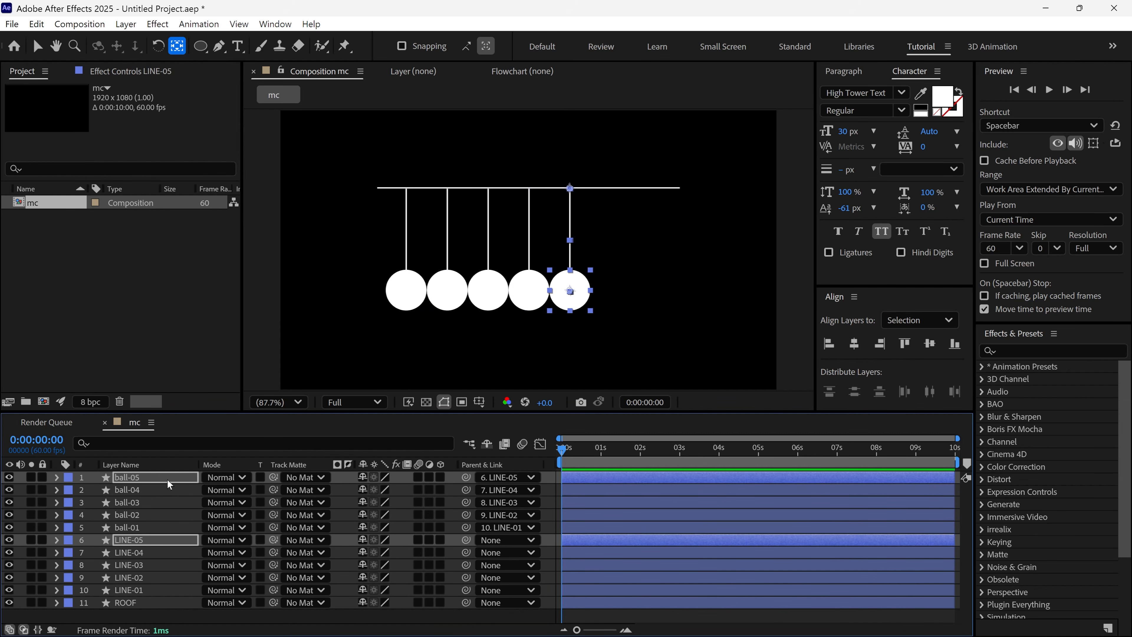
# - Shift all five strings and balls together to the right to centre them under the roof line, and deselect them
pyautogui.press('v')
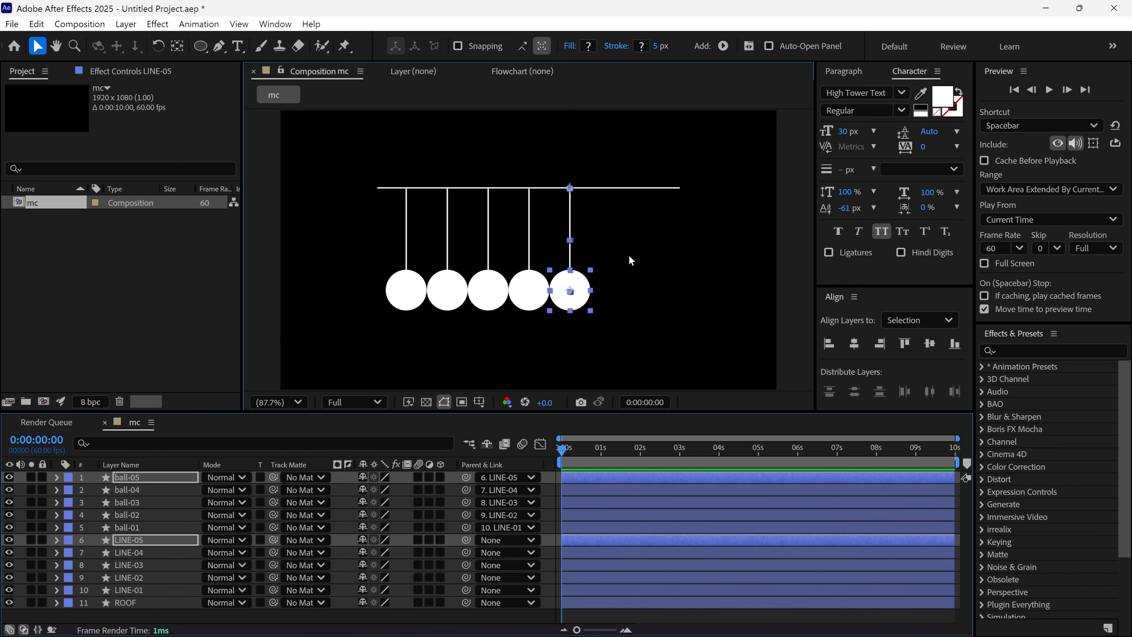
pyautogui.moveTo(669, 234); pyautogui.dragTo(375, 311)
pyautogui.hotkey('shift', 'Right')
pyautogui.hotkey('shift', 'Right')
pyautogui.hotkey('shift', 'Right')
pyautogui.hotkey('shift', 'Right')
pyautogui.hotkey('shift', 'Right')
pyautogui.hotkey('shift', 'Right')
pyautogui.hotkey('shift', 'Right')
pyautogui.hotkey('shift', 'Right')
pyautogui.hotkey('shift', 'Right')
pyautogui.hotkey('shift', 'Right')
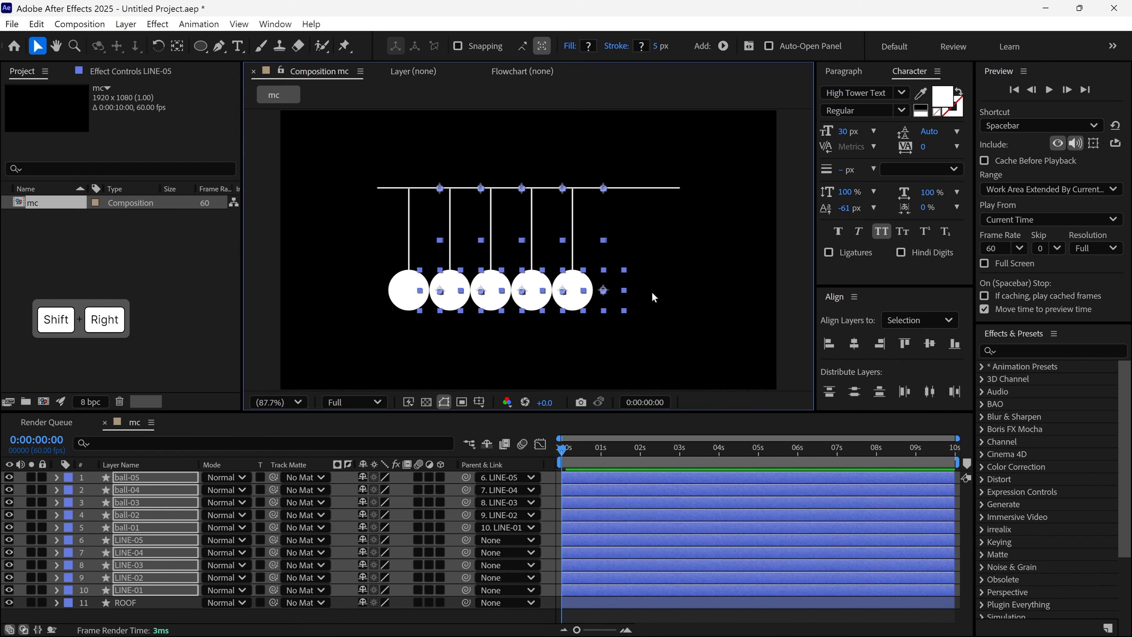
pyautogui.click(665, 293)
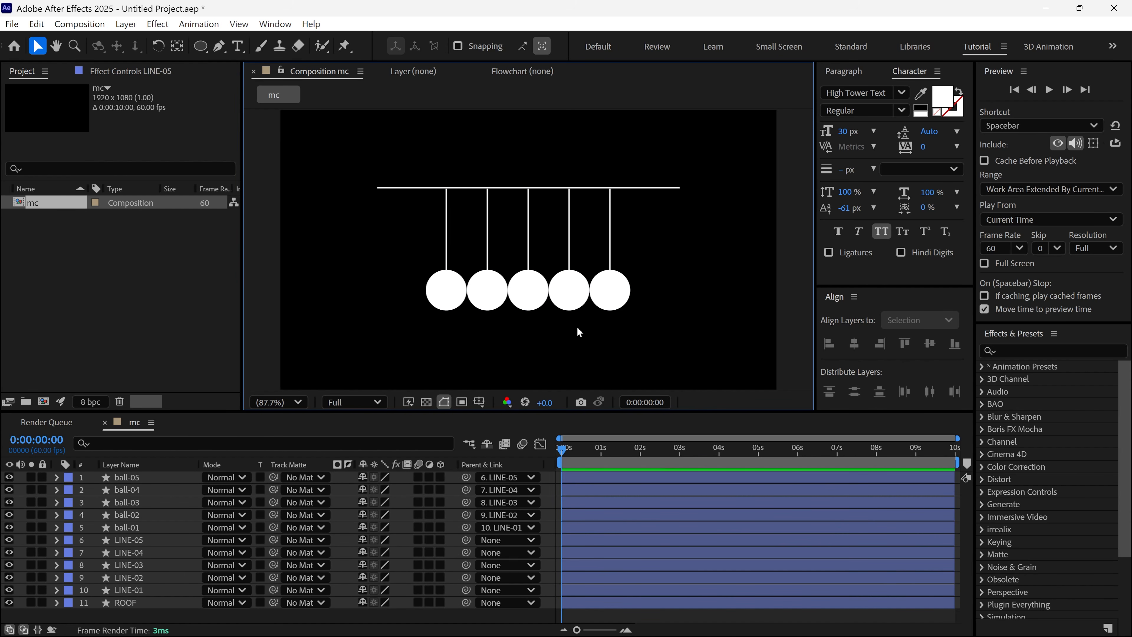
# - Move the three middle ball and line layers directly above ROOF in the layer order and lock them together with ROOF
pyautogui.moveTo(576, 327); pyautogui.dragTo(484, 222)
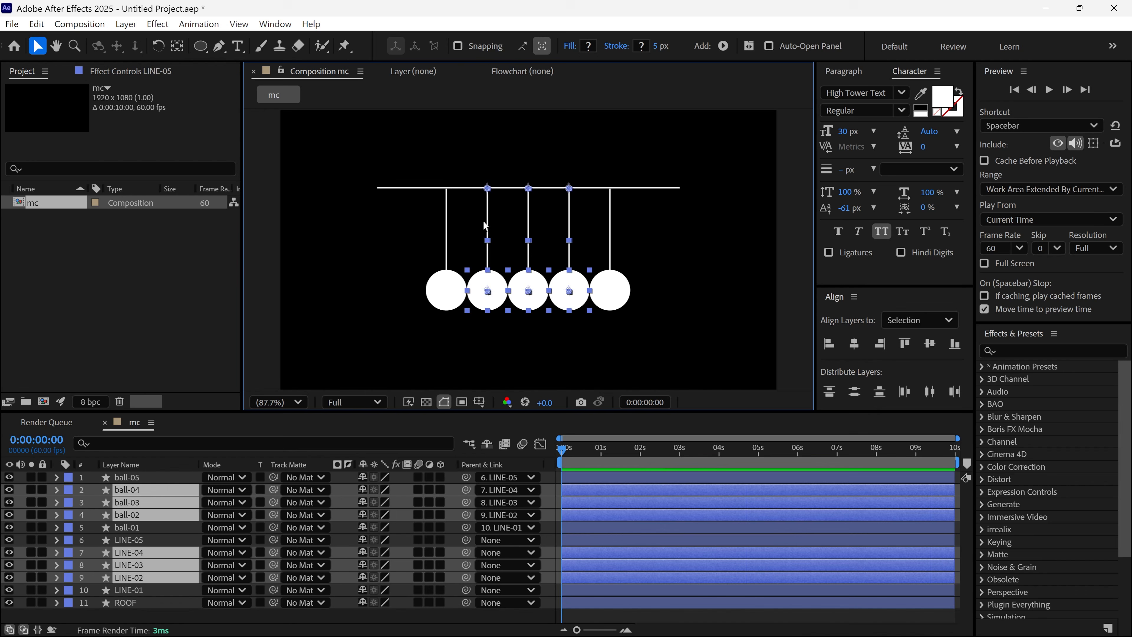
pyautogui.moveTo(129, 517); pyautogui.dragTo(137, 593)
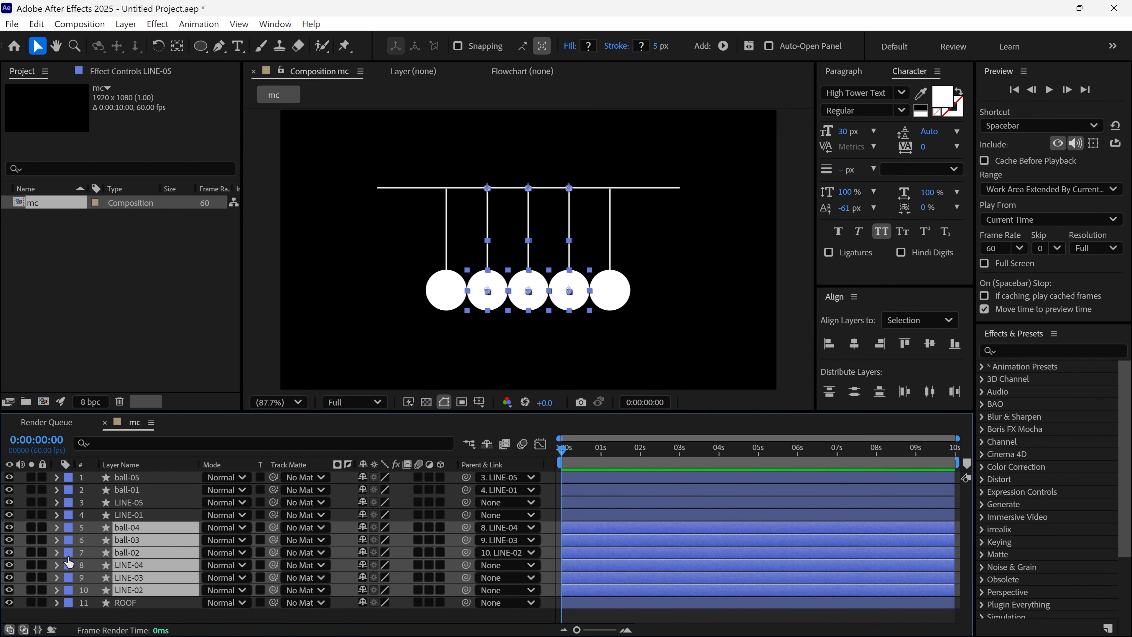
pyautogui.moveTo(38, 532); pyautogui.dragTo(47, 596)
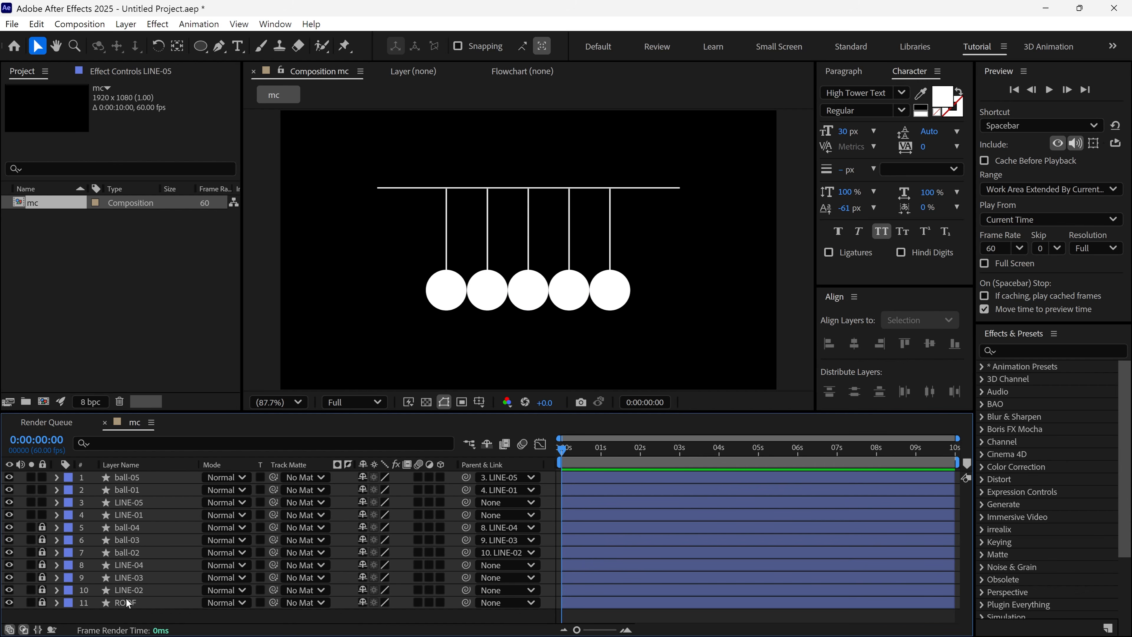
# - Mark the locked layers as shy and hide all shy layers from the timeline
pyautogui.moveTo(361, 527); pyautogui.dragTo(355, 601)
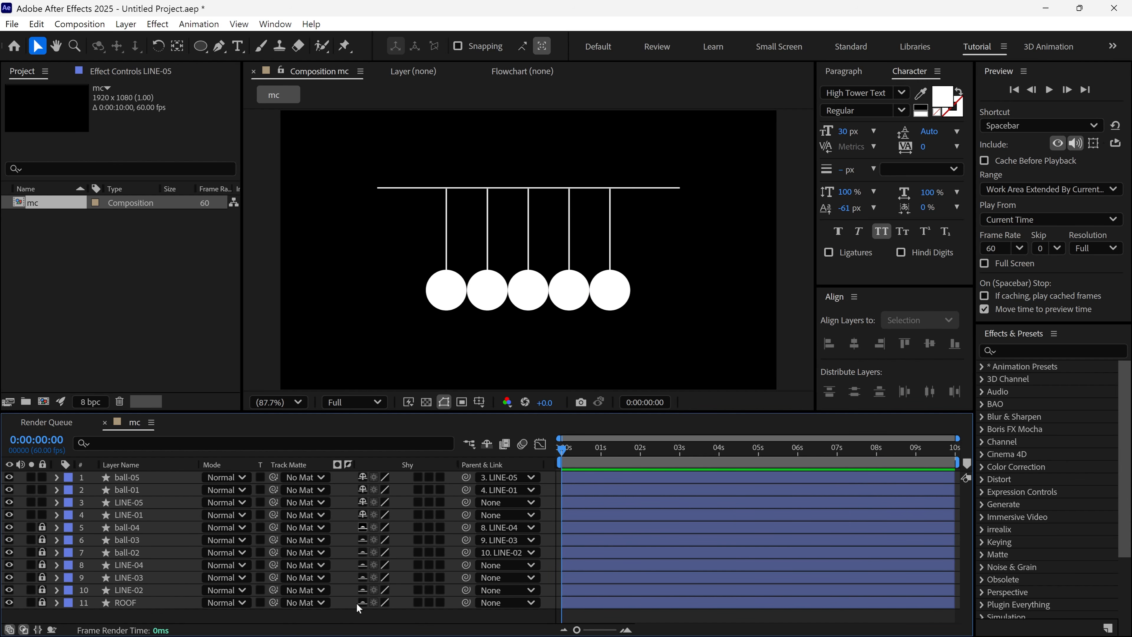
pyautogui.click(491, 446)
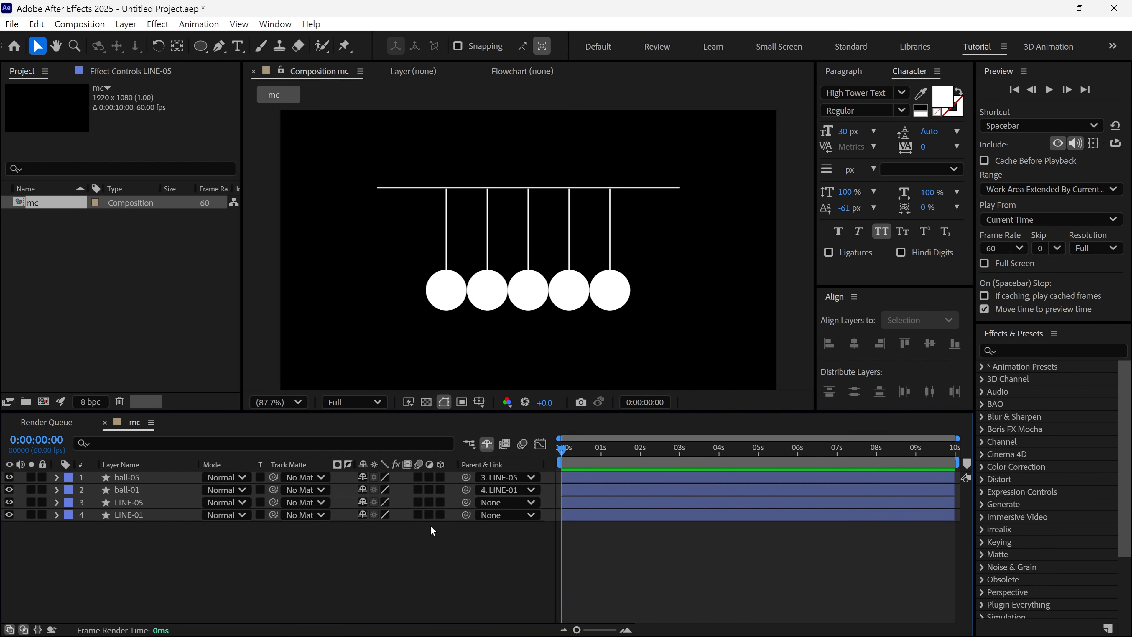
# - Add a Rotation keyframe to LINE-01 at 0:00:00:00 and set its rotation to 45°
pyautogui.click(446, 251)
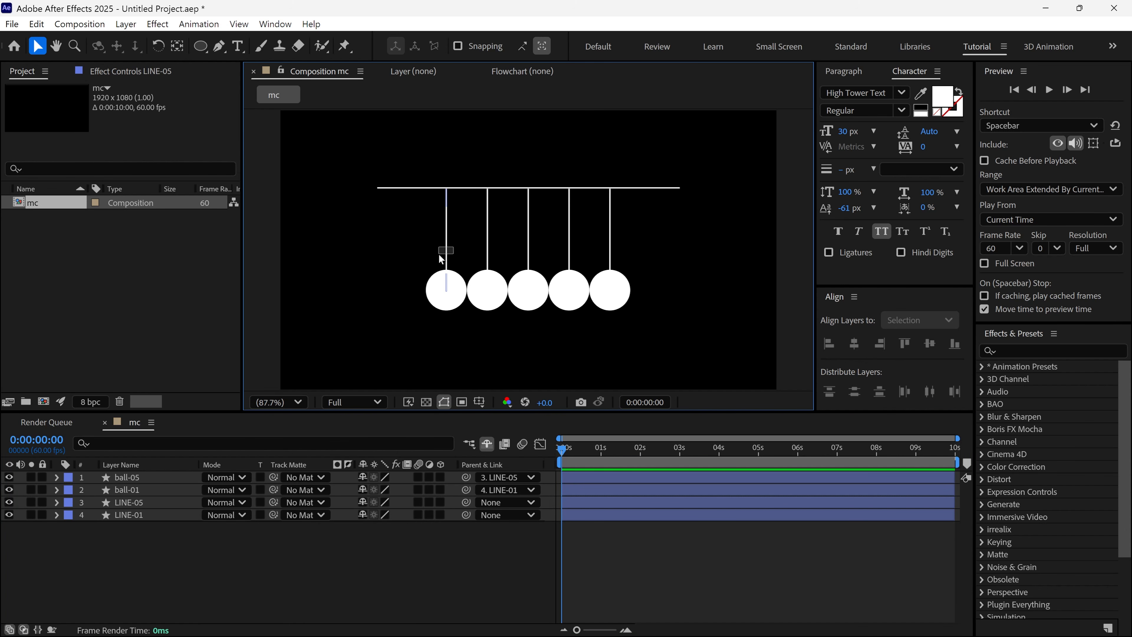
pyautogui.click(441, 247)
pyautogui.press('r')
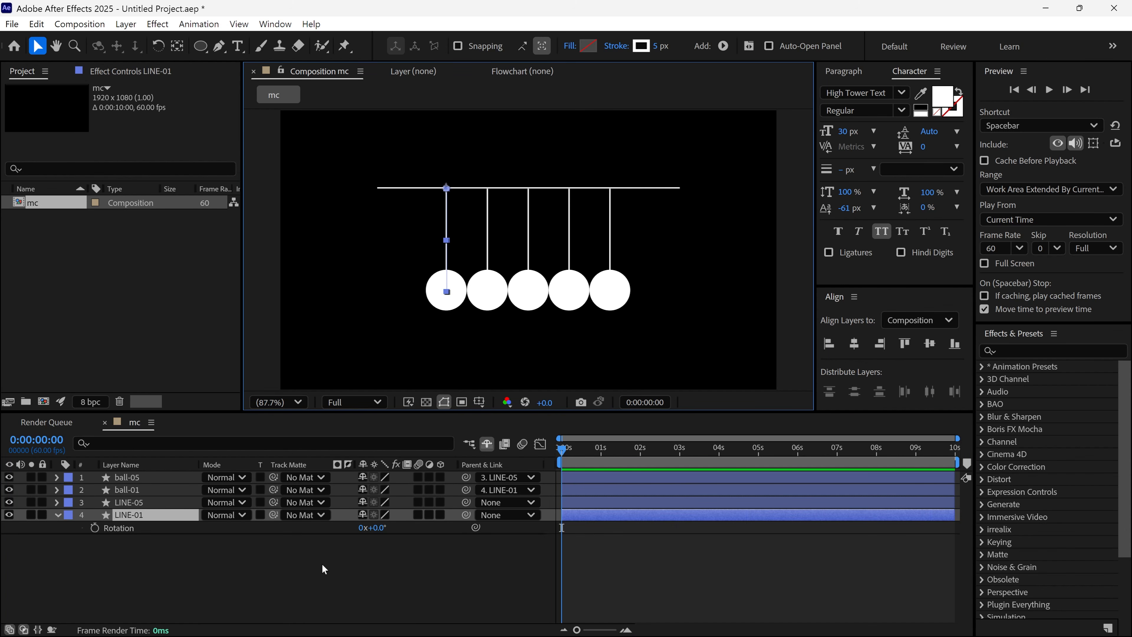
pyautogui.click(95, 528)
pyautogui.click(379, 527)
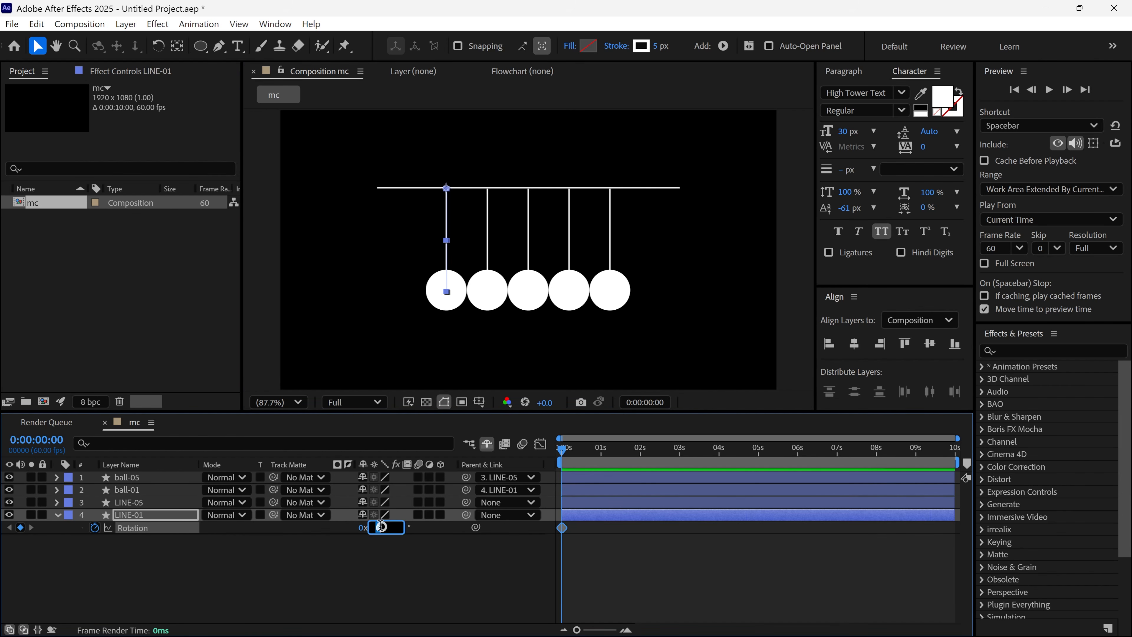
pyautogui.write('45')
pyautogui.press('Return')
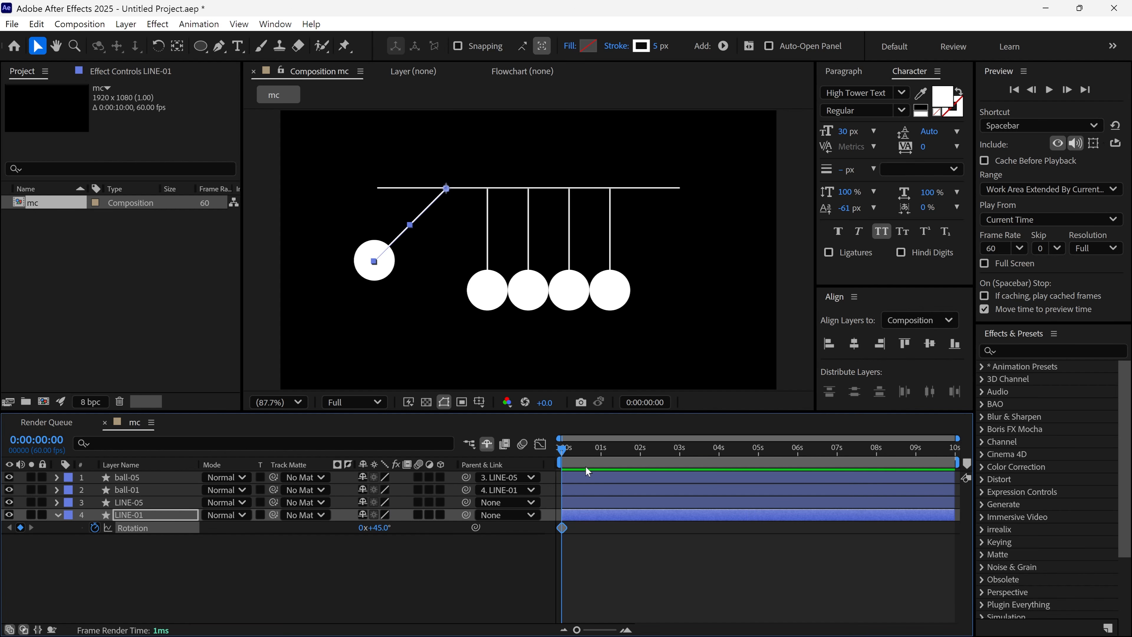
# - Keyframe the rotation of LINE-01 to 0° at 0:00:00:30
pyautogui.moveTo(560, 449); pyautogui.dragTo(581, 448)
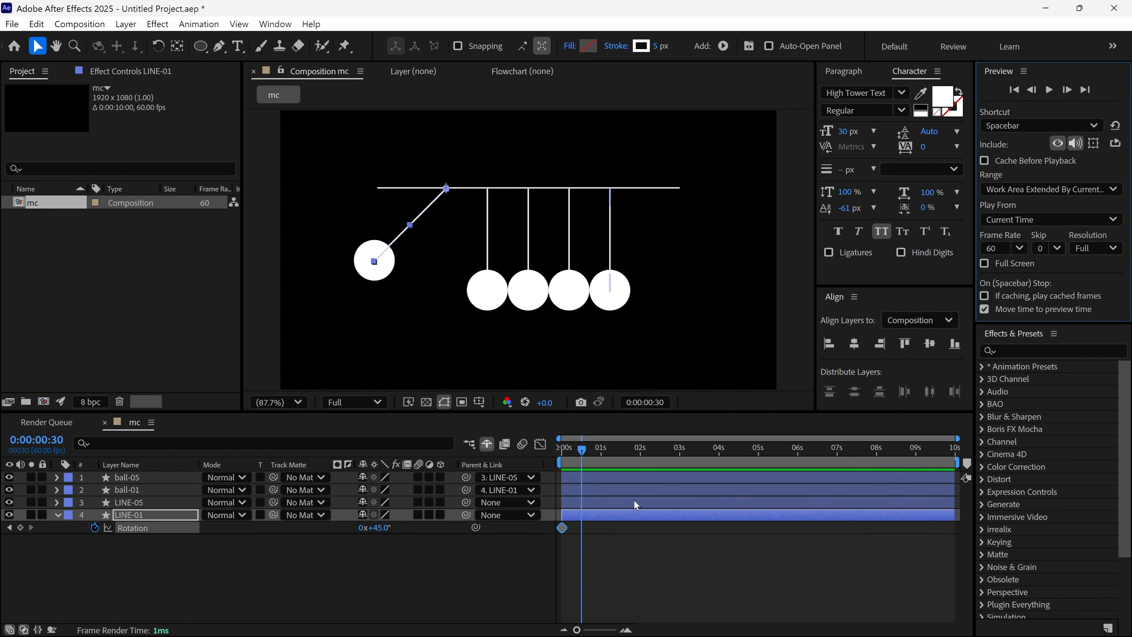
pyautogui.click(379, 528)
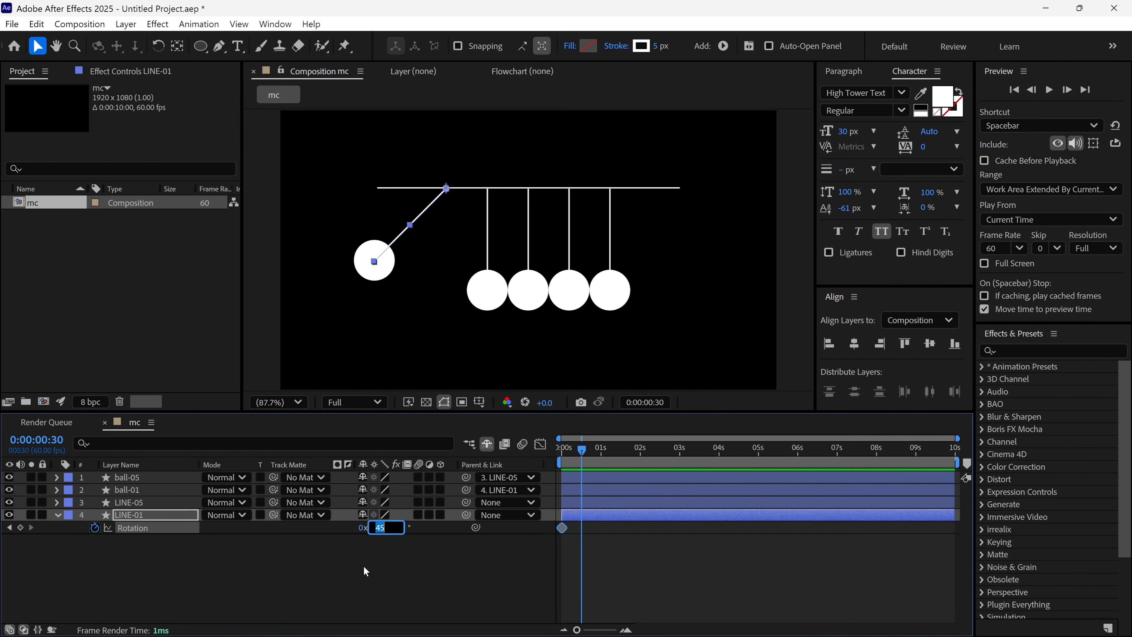
pyautogui.write('0')
pyautogui.press('Return')
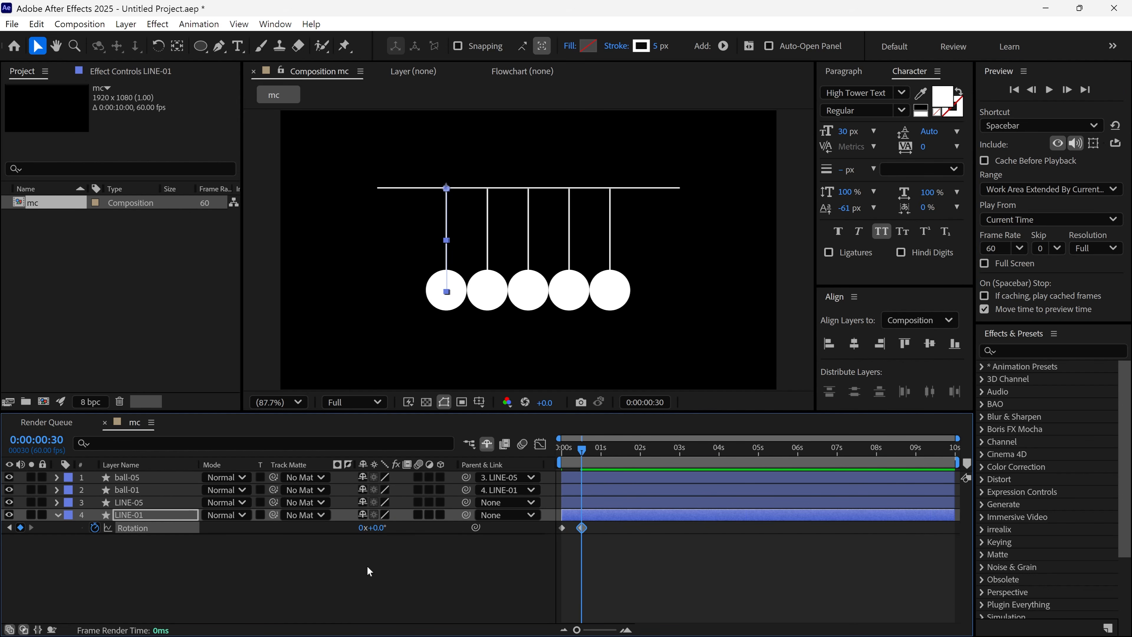
# - Apply Easy Ease to both Rotation keyframes of LINE-01
pyautogui.moveTo(630, 522); pyautogui.dragTo(547, 535)
pyautogui.rightClick(581, 527)
pyautogui.moveTo(717, 520)
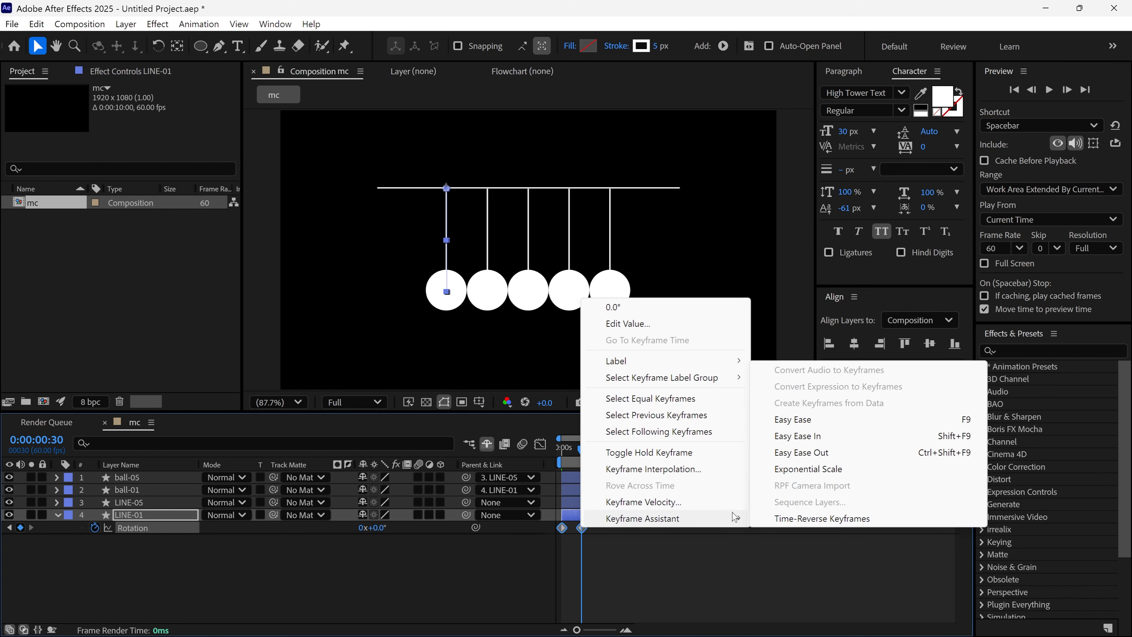
pyautogui.click(802, 424)
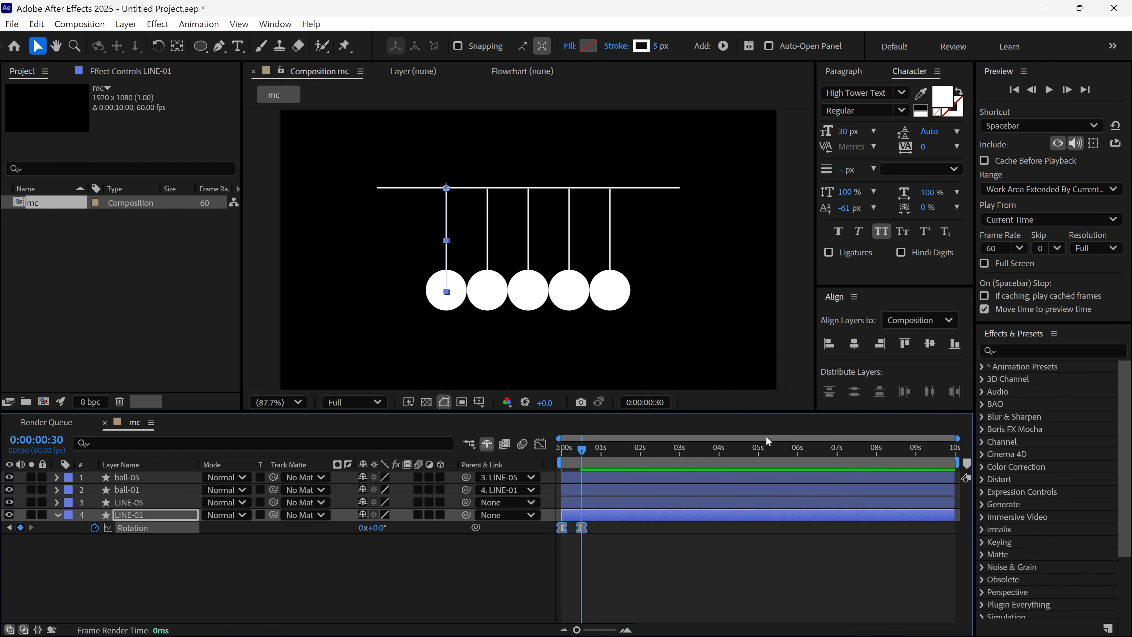
# - Reshape LINE-01's rotation speed graph, extending the first keyframe's ease to about frame 15 and shortening the second keyframe's ease to nearly zero
pyautogui.click(540, 444)
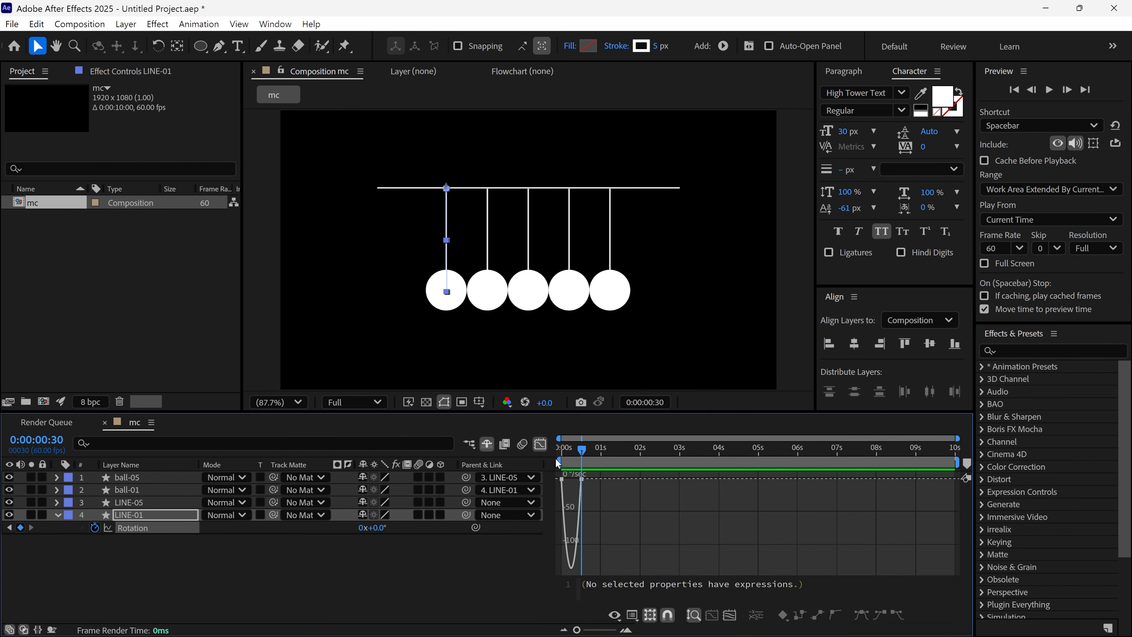
pyautogui.moveTo(604, 491); pyautogui.dragTo(555, 476)
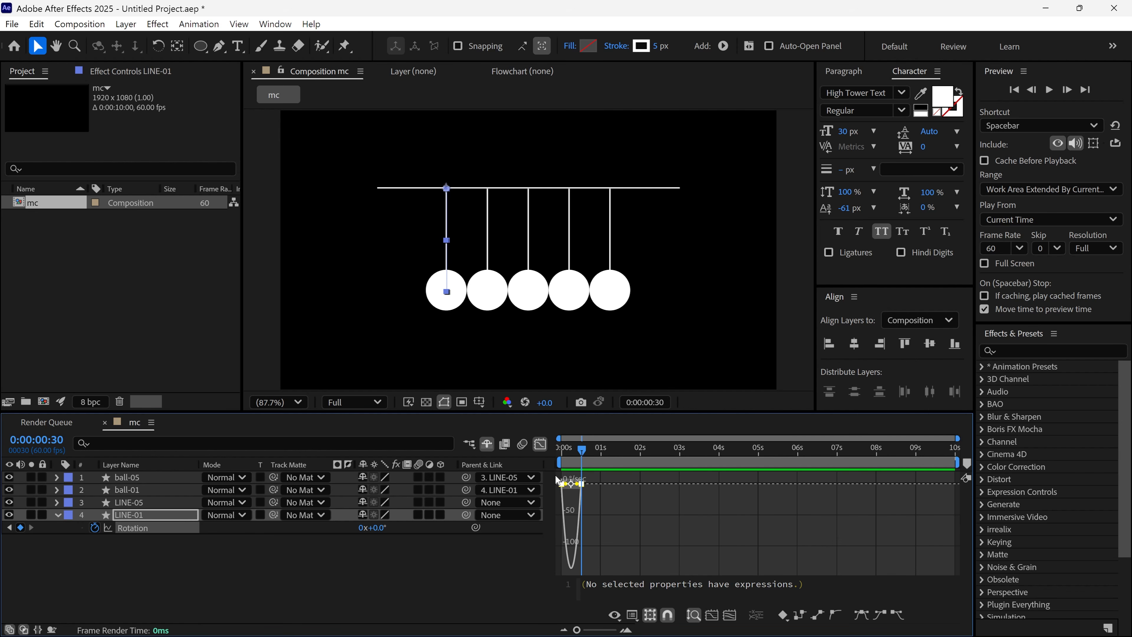
pyautogui.click(712, 616)
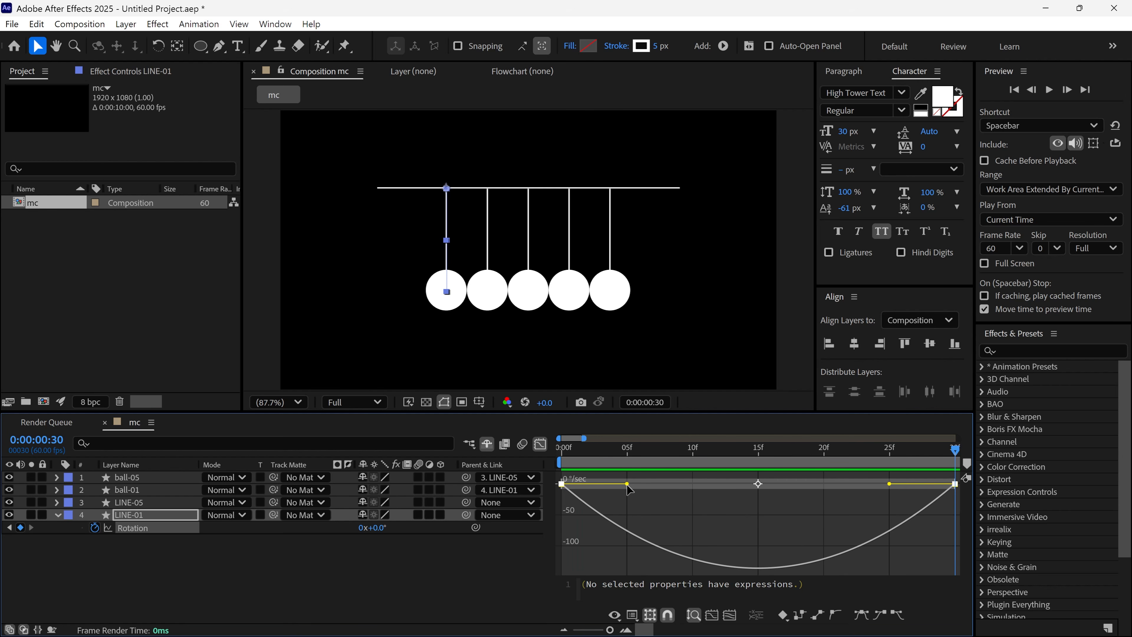
pyautogui.moveTo(627, 484); pyautogui.dragTo(758, 480)
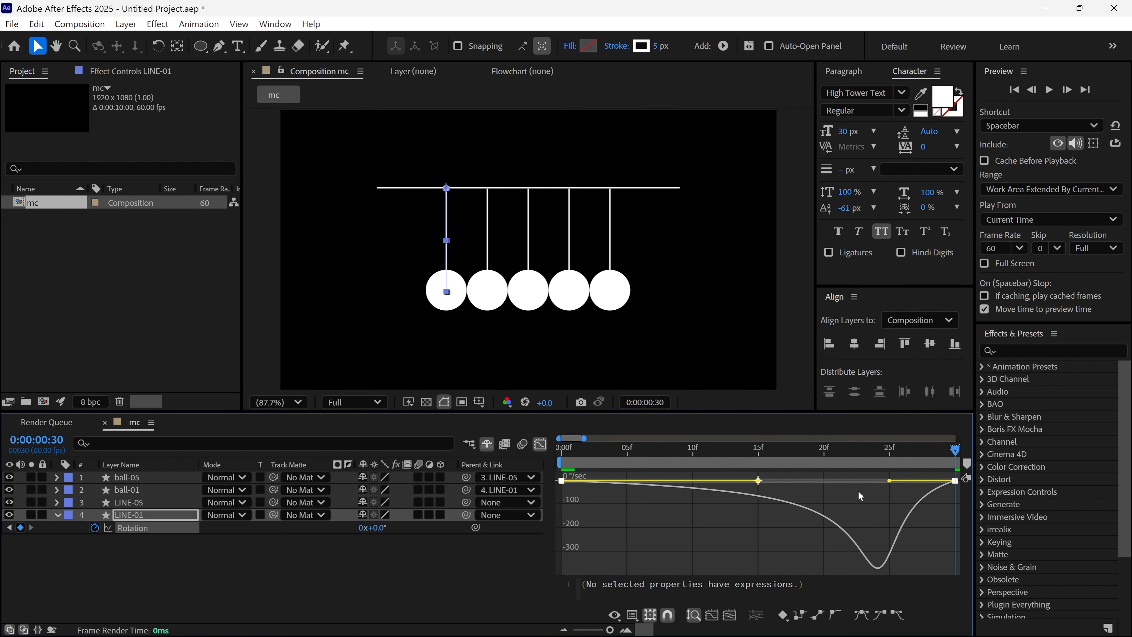
pyautogui.moveTo(889, 480); pyautogui.dragTo(948, 482)
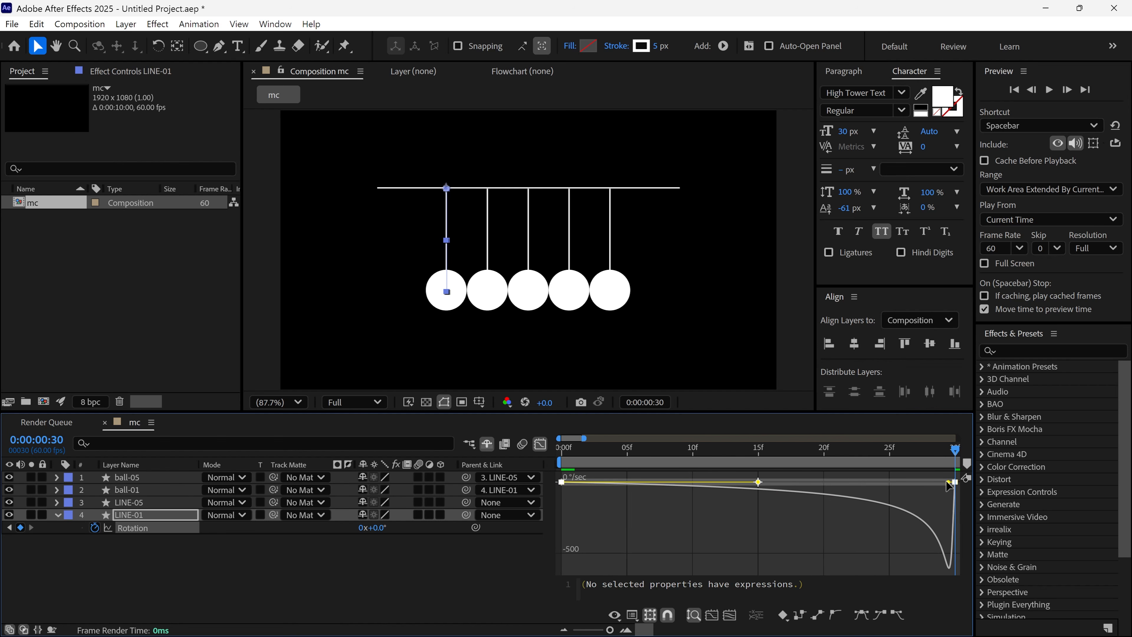
pyautogui.click(541, 445)
pyautogui.scroll(-5, 614, 515)
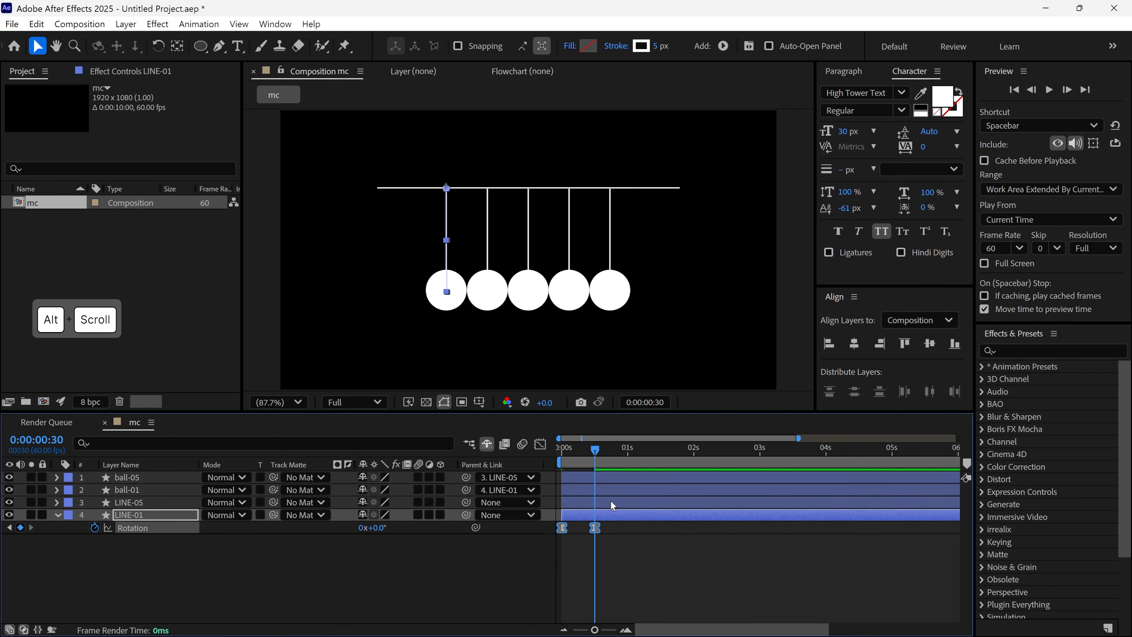
# - Preview the LINE-01 swing from the start of the composition
pyautogui.moveTo(596, 450); pyautogui.dragTo(554, 454)
pyautogui.press('space')
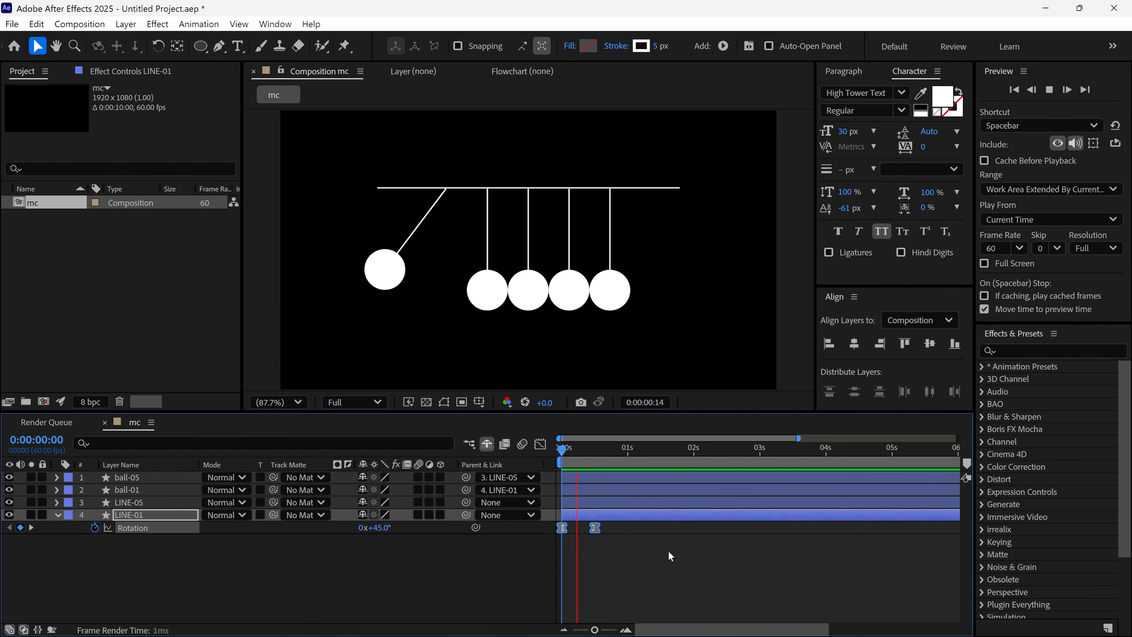
pyautogui.click(564, 454)
pyautogui.press('space')
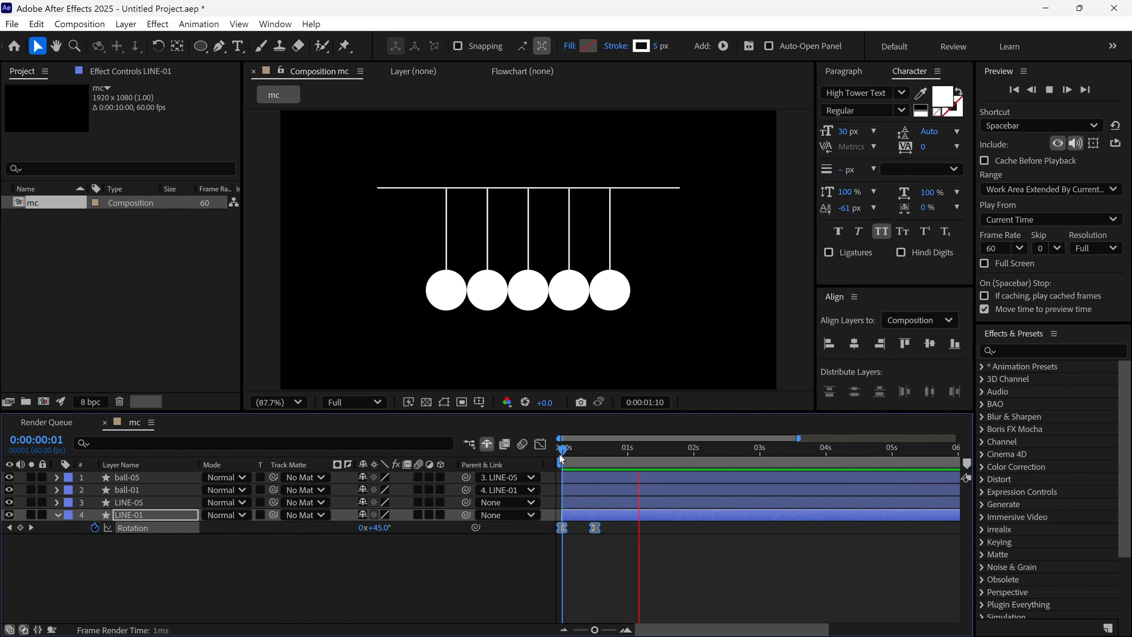
pyautogui.press('space')
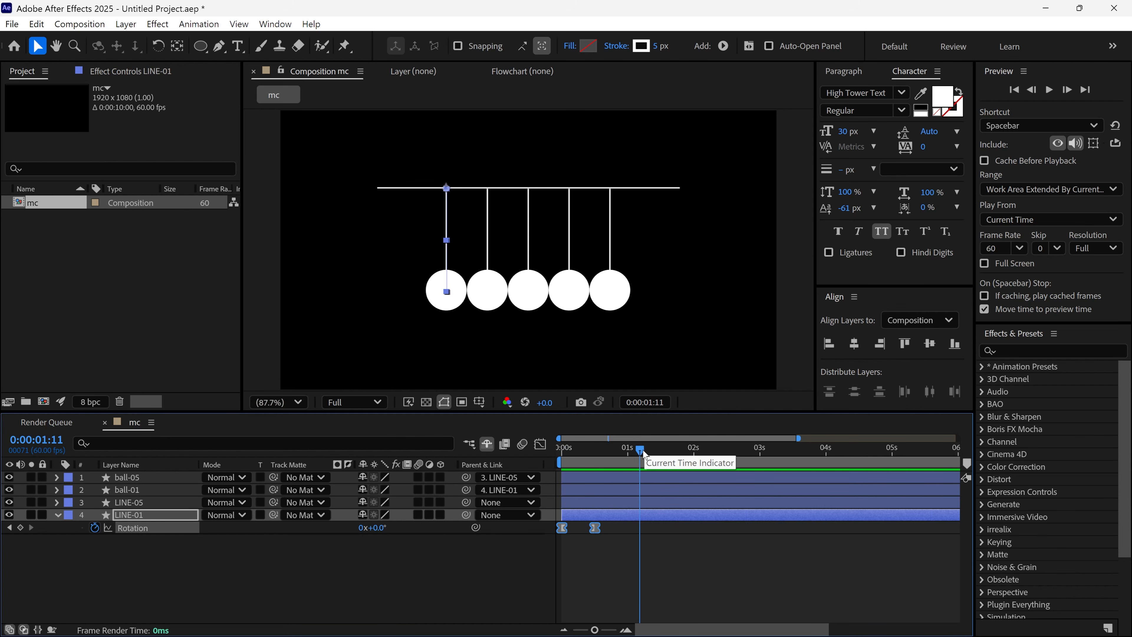
# - Add a Rotation keyframe at 0° to LINE-05 at 0:00:00:30
pyautogui.moveTo(640, 451); pyautogui.dragTo(605, 460)
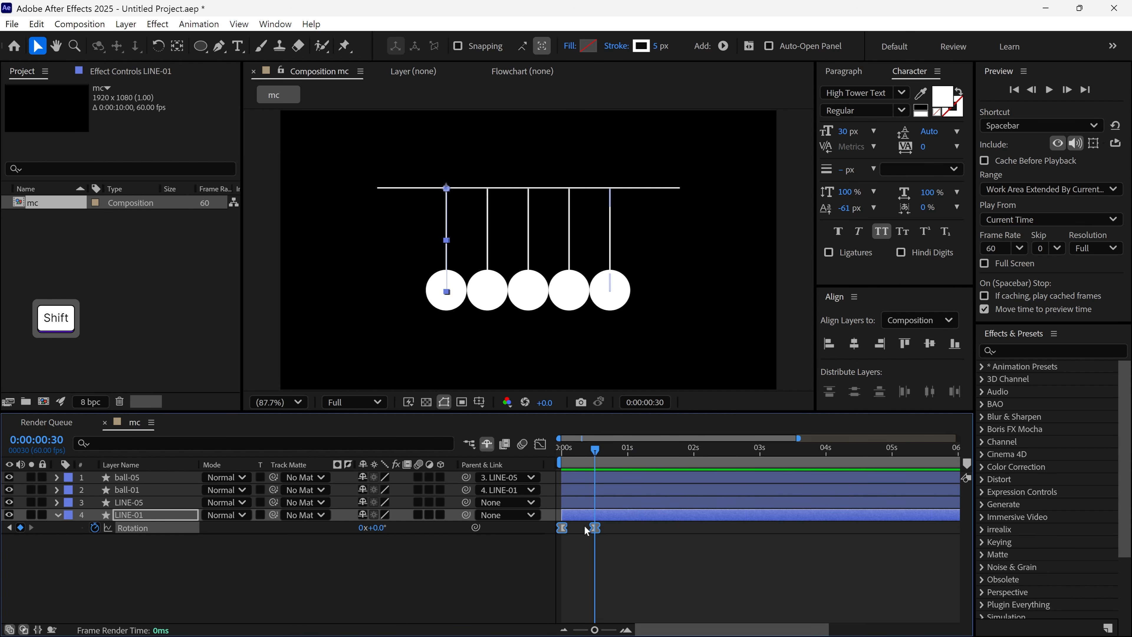
pyautogui.click(143, 503)
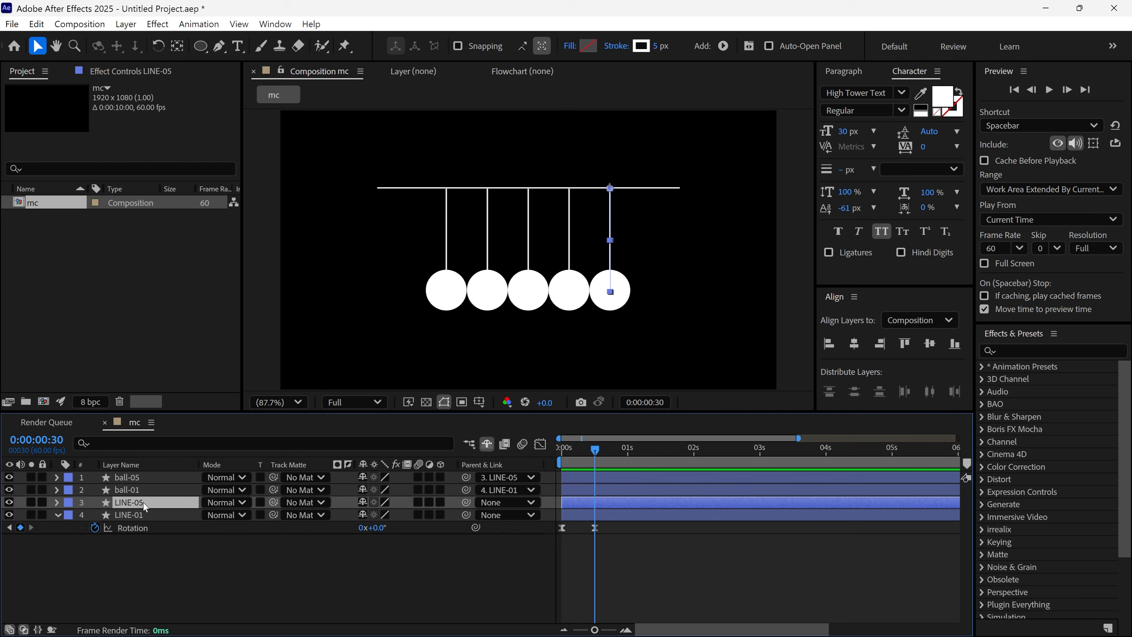
pyautogui.press('r')
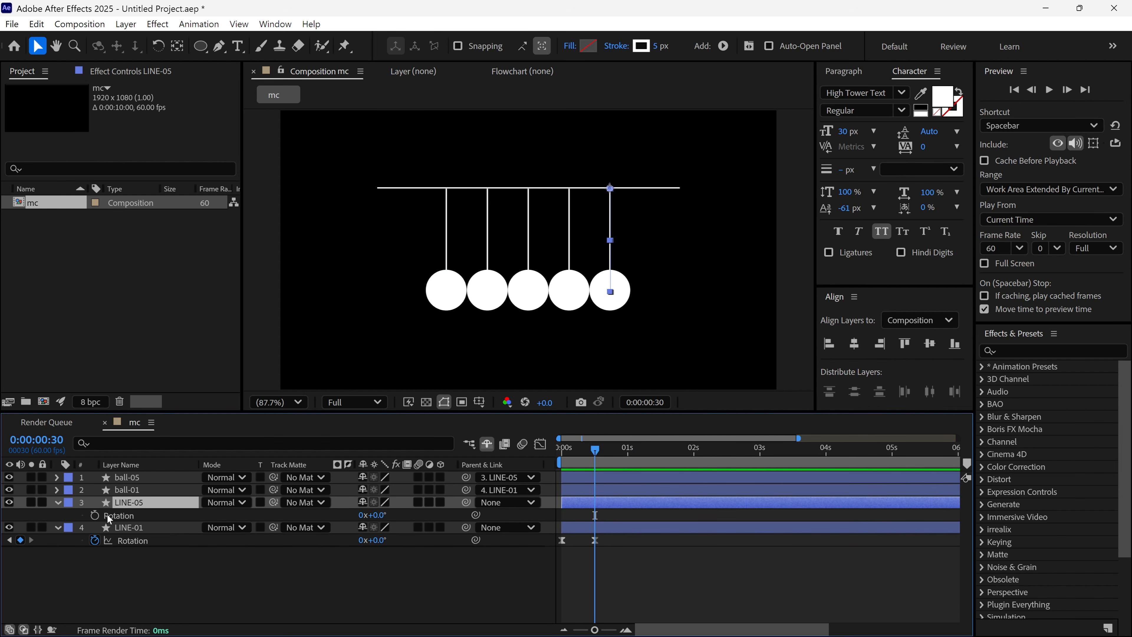
pyautogui.click(97, 515)
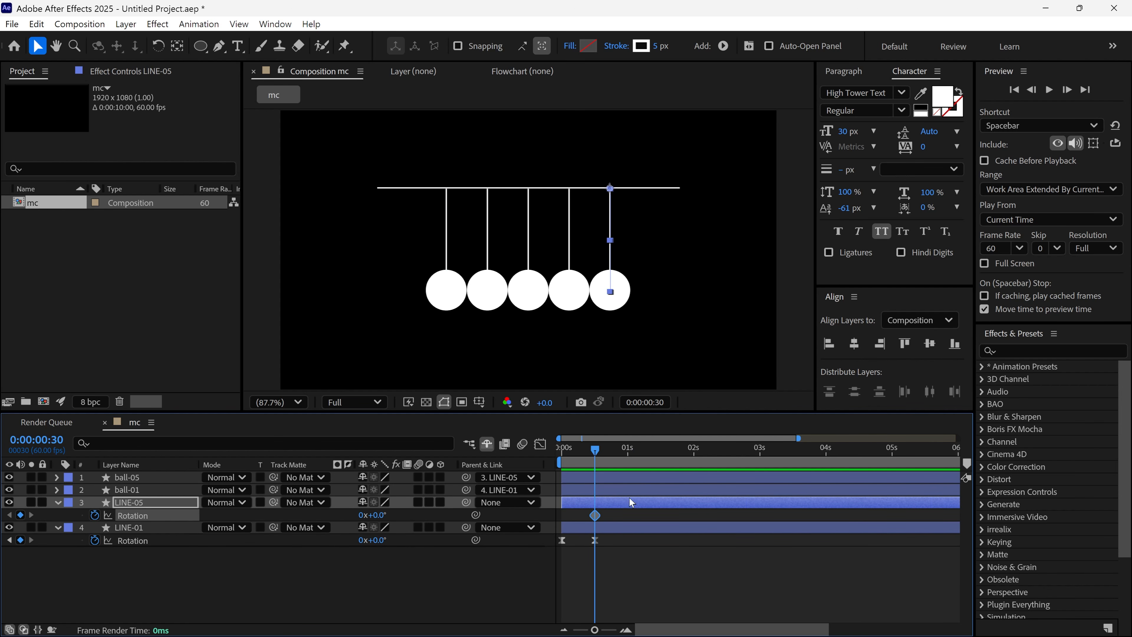
# - Keyframe the rotation of LINE-05 to -45° at 0:00:01:00
pyautogui.moveTo(596, 452); pyautogui.dragTo(628, 455)
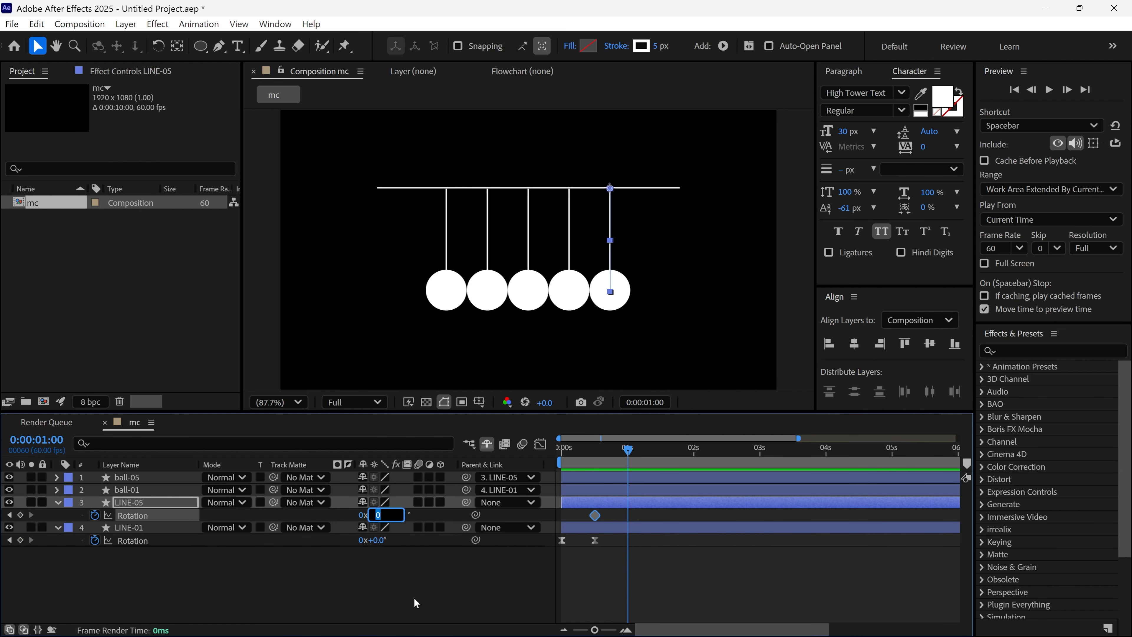
pyautogui.write('-45')
pyautogui.press('Return')
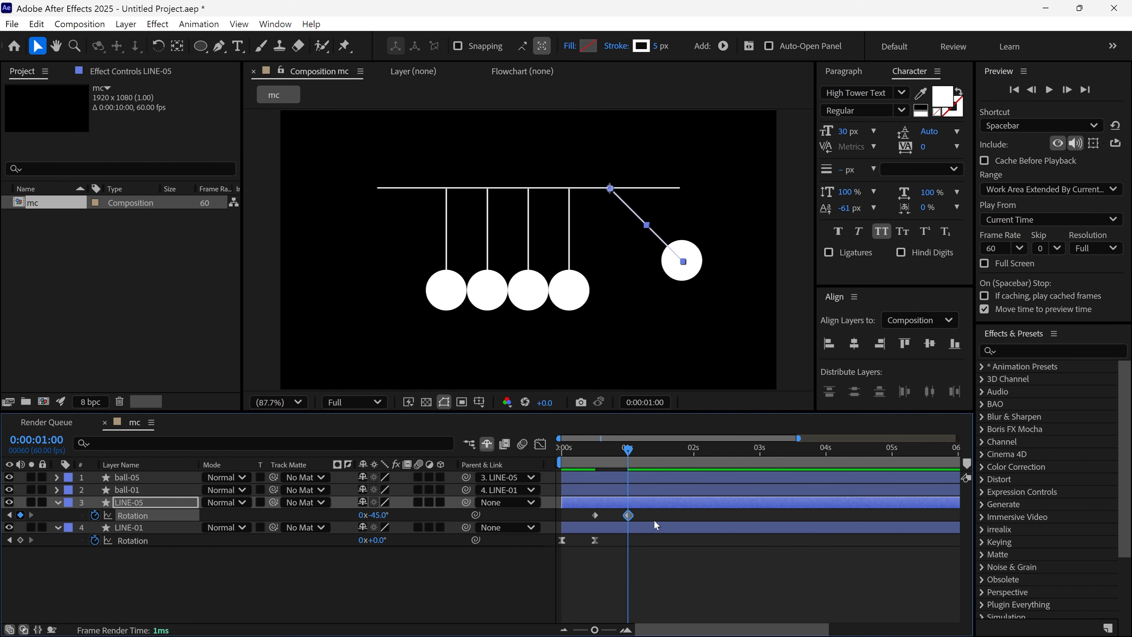
# - Apply Easy Ease to both Rotation keyframes of LINE-05
pyautogui.rightClick(600, 516)
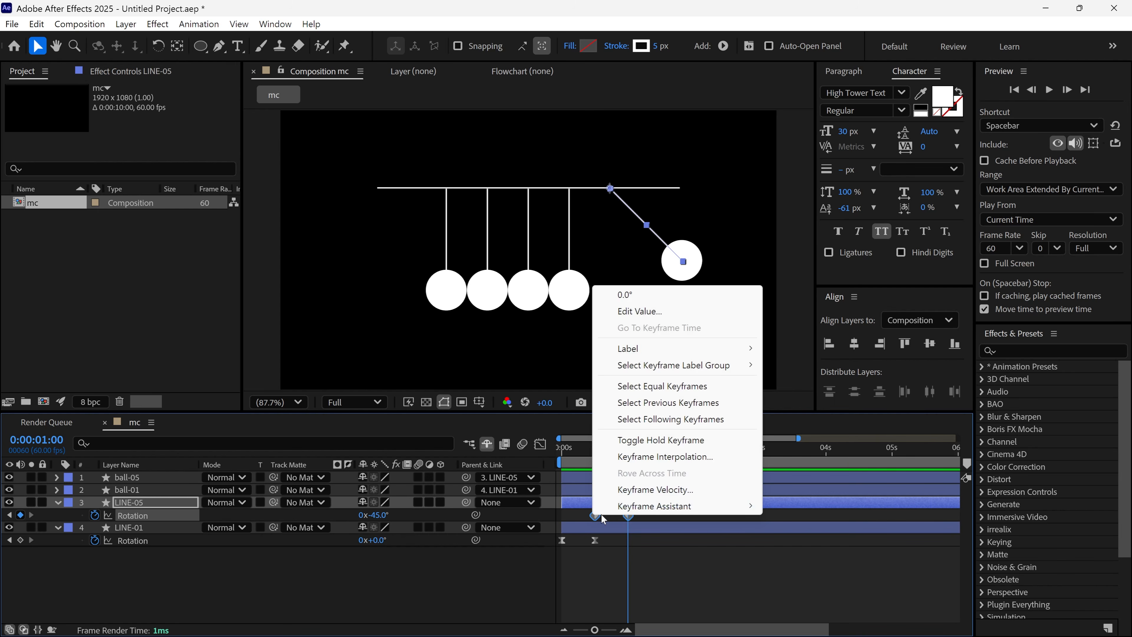
pyautogui.moveTo(718, 506)
pyautogui.click(797, 413)
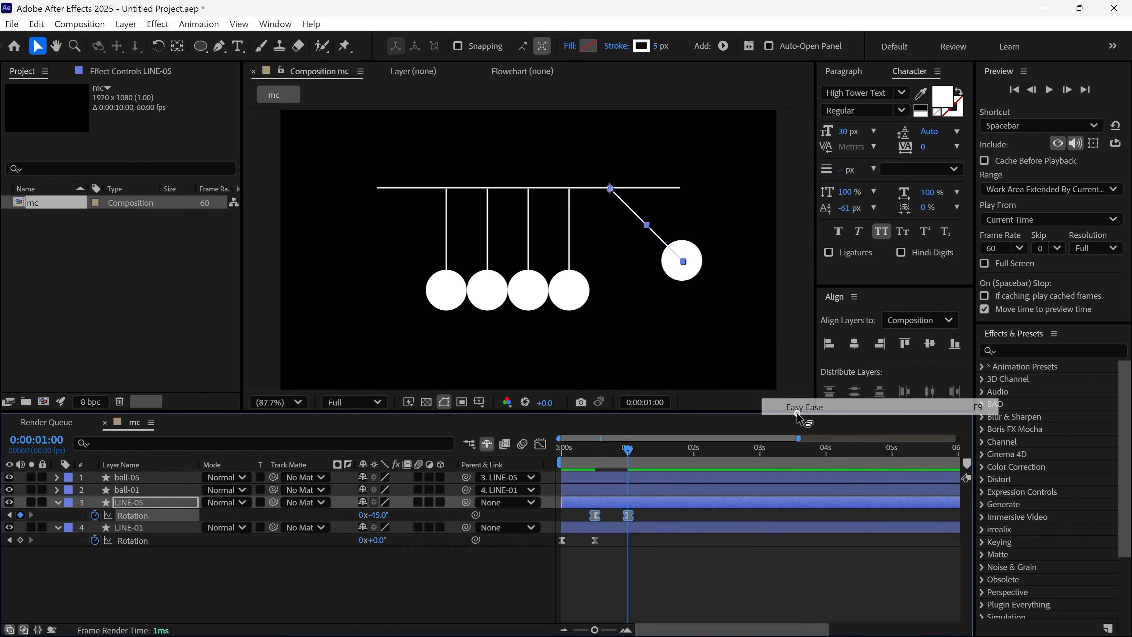
# - Reshape LINE-05's rotation speed graph, extending the -45° keyframe's ease back to about frame 45 and shortening the first keyframe's ease to nearly zero
pyautogui.click(540, 444)
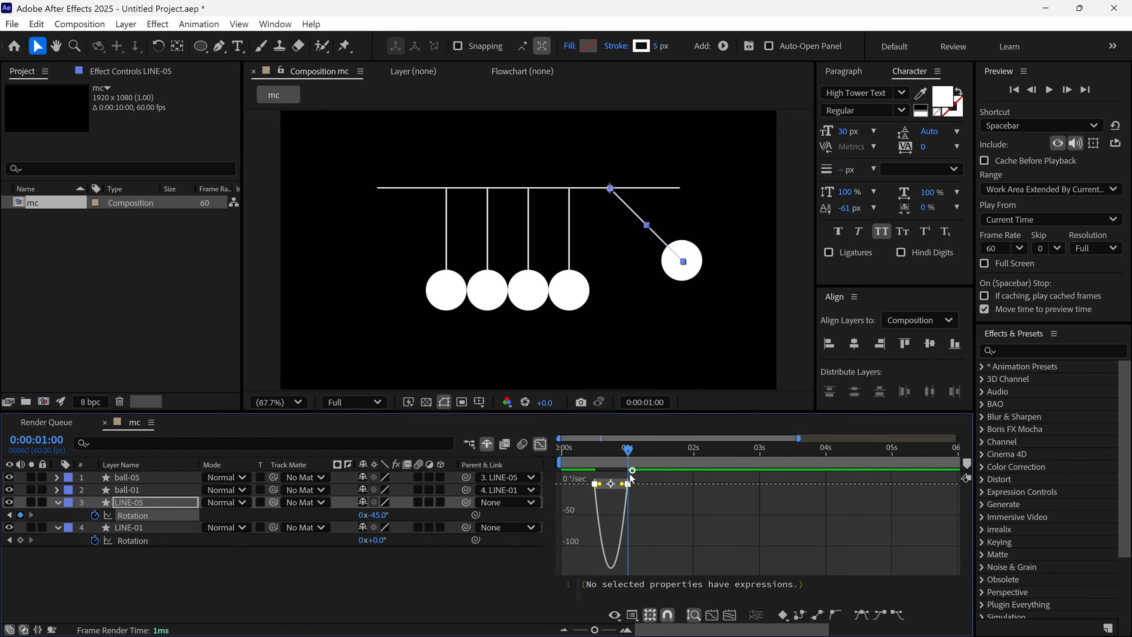
pyautogui.click(712, 615)
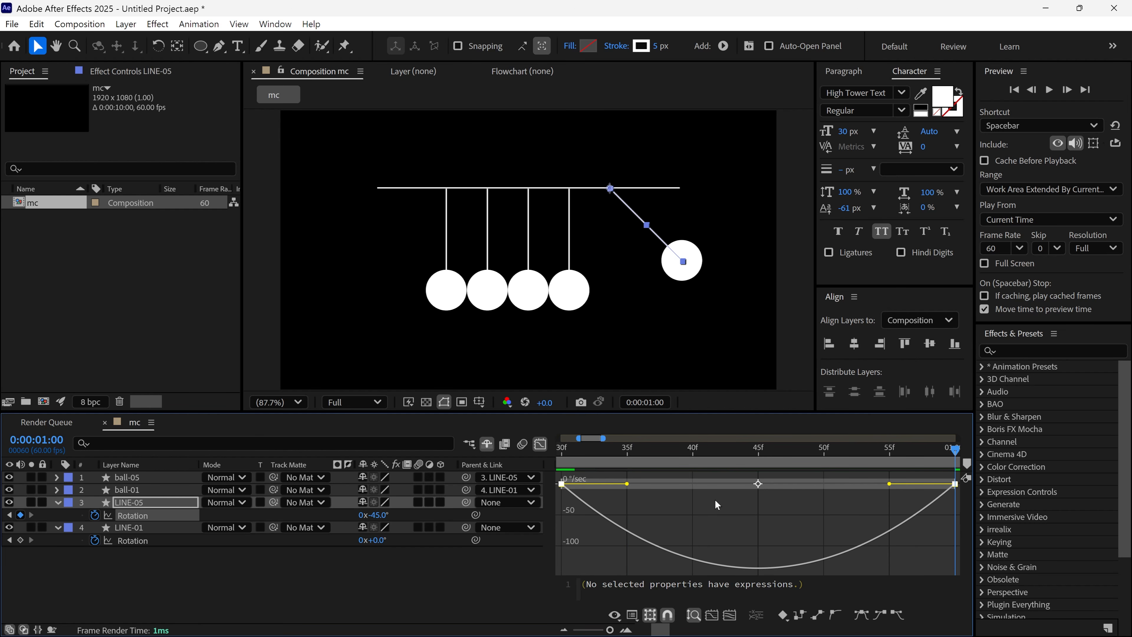
pyautogui.moveTo(889, 484); pyautogui.dragTo(759, 482)
pyautogui.moveTo(627, 481); pyautogui.dragTo(558, 482)
pyautogui.click(561, 453)
pyautogui.click(540, 445)
pyautogui.scroll(-2, 604, 519)
pyautogui.scroll(-3, 604, 517)
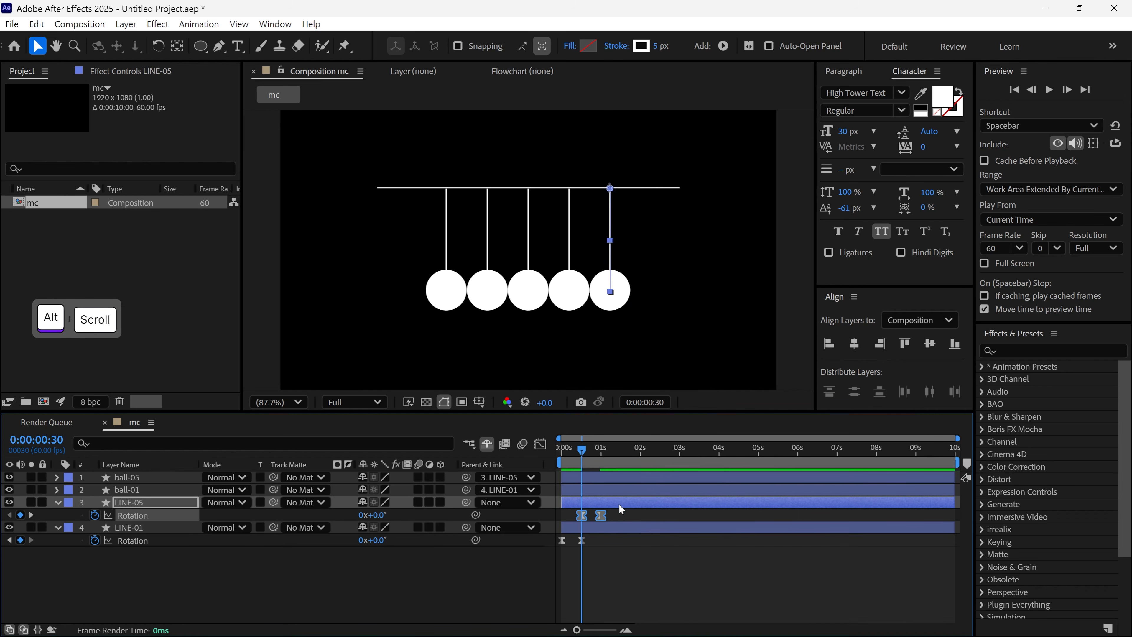
# - Preview the swing passing from LINE-01 to LINE-05 from the start of the composition
pyautogui.click(577, 448)
pyautogui.press('space')
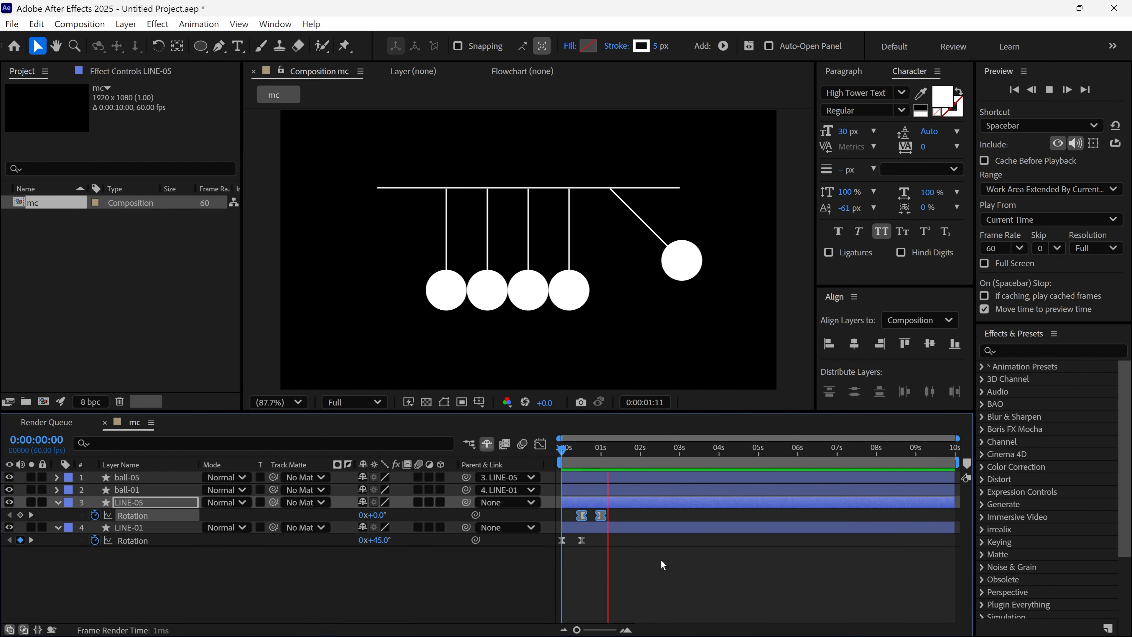
pyautogui.moveTo(606, 451); pyautogui.dragTo(553, 452)
pyautogui.press('space')
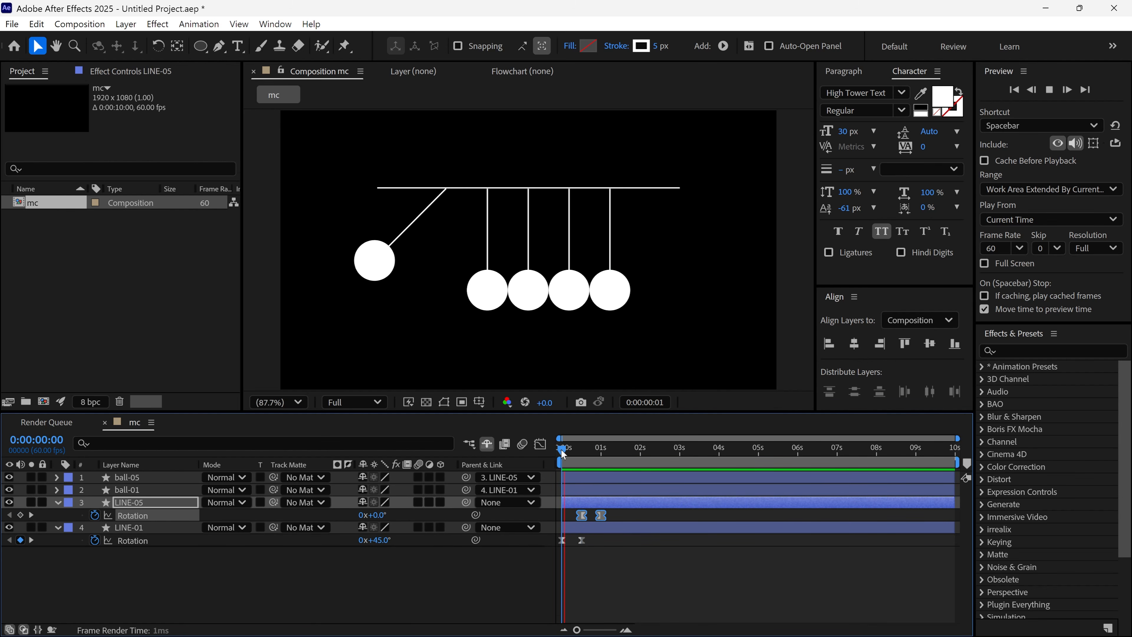
pyautogui.click(561, 450)
pyautogui.press('space')
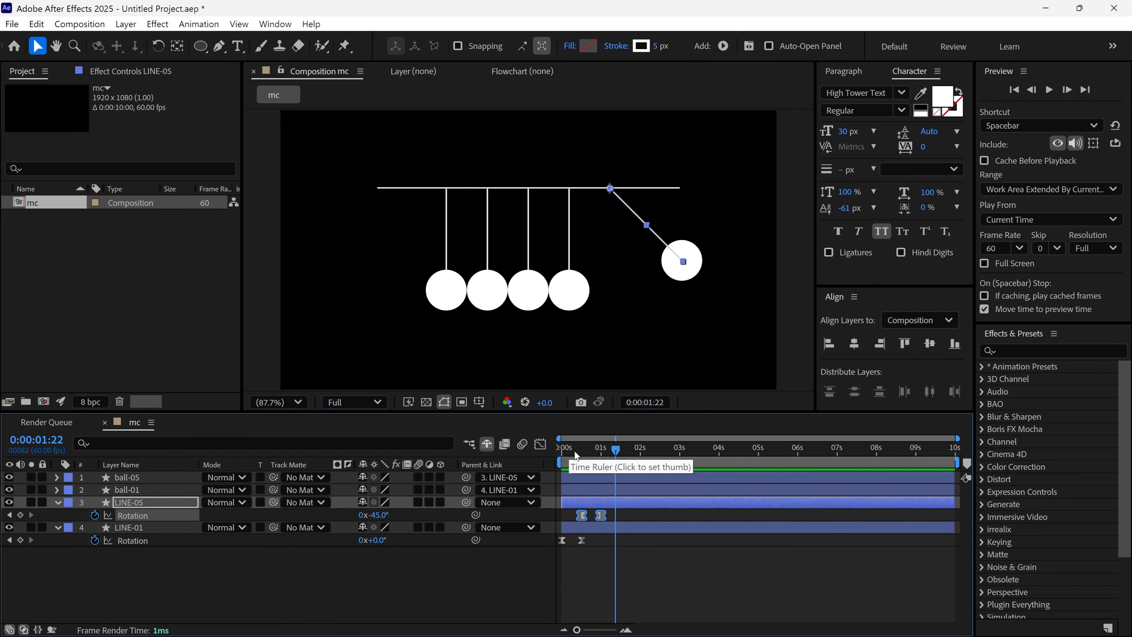
# - Copy LINE-05's first Rotation keyframe to 0:00:01:30
pyautogui.click(619, 450)
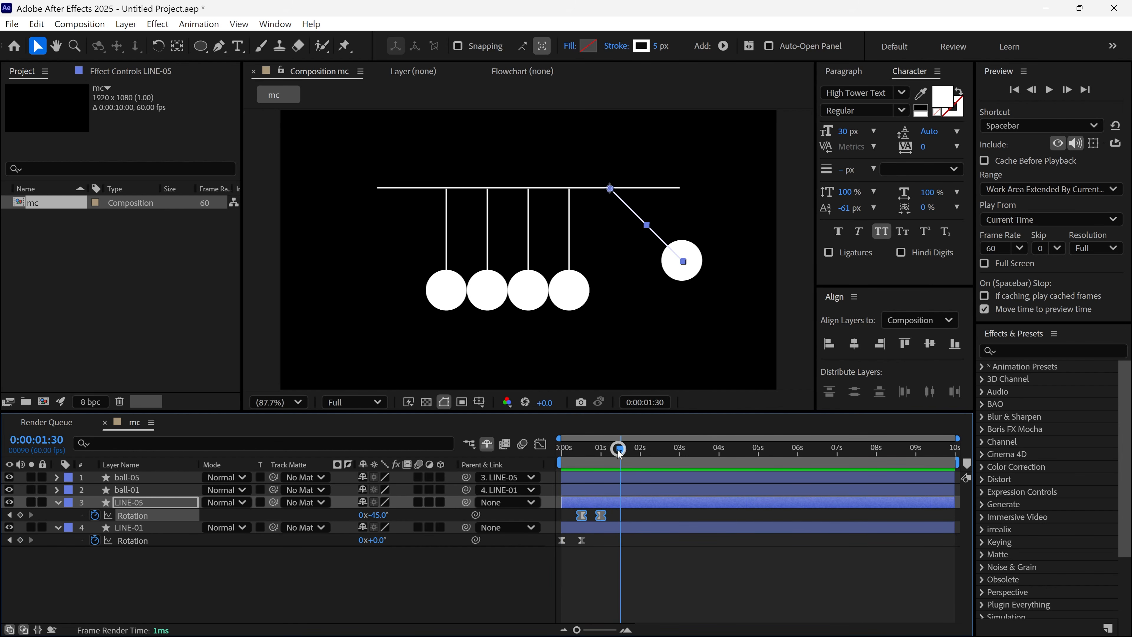
pyautogui.click(581, 515)
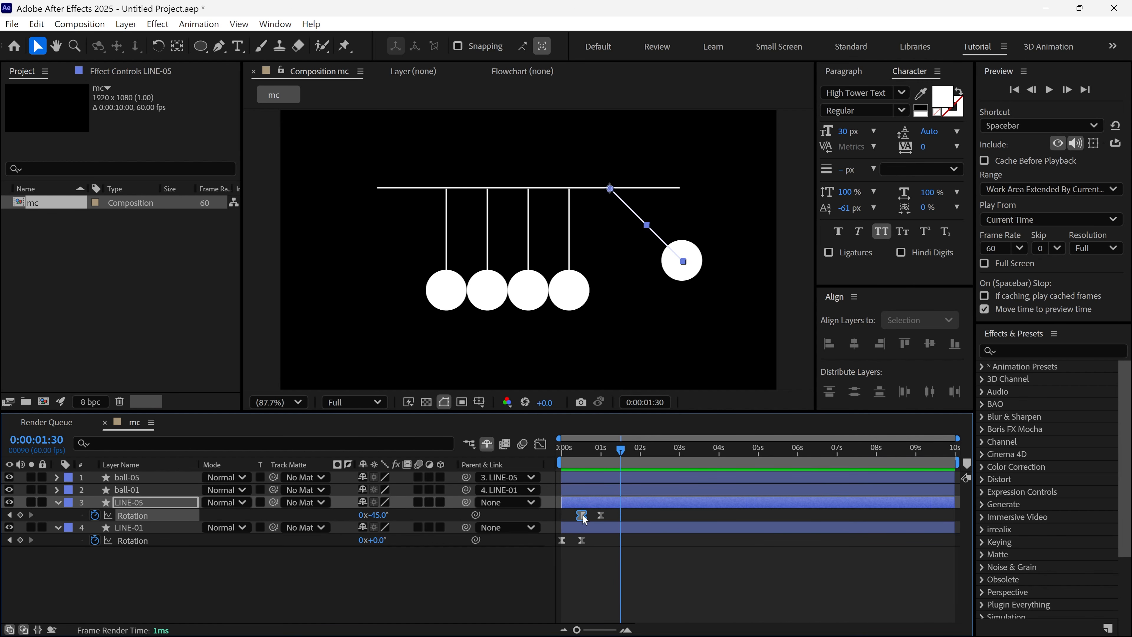
pyautogui.hotkey('ctrl', 'c')
pyautogui.hotkey('ctrl', 'v')
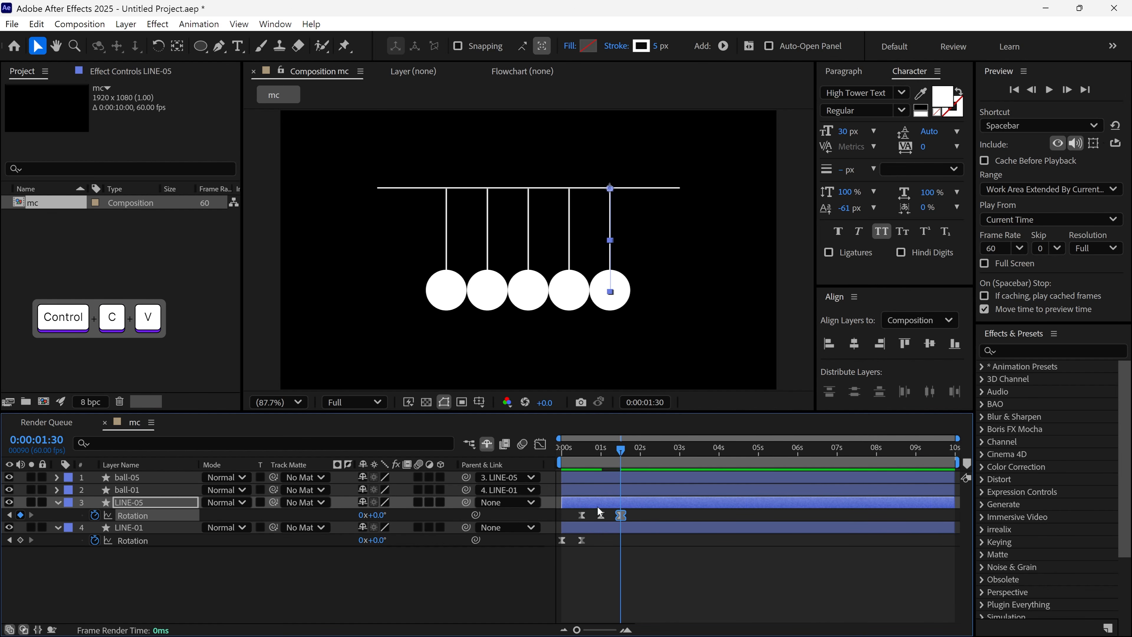
# - Reshape LINE-05's return-swing speed graph, extending the -45° keyframe's outgoing ease to about 0:00:01:12 and shortening the final keyframe's ease to nearly zero
pyautogui.click(539, 445)
pyautogui.click(709, 615)
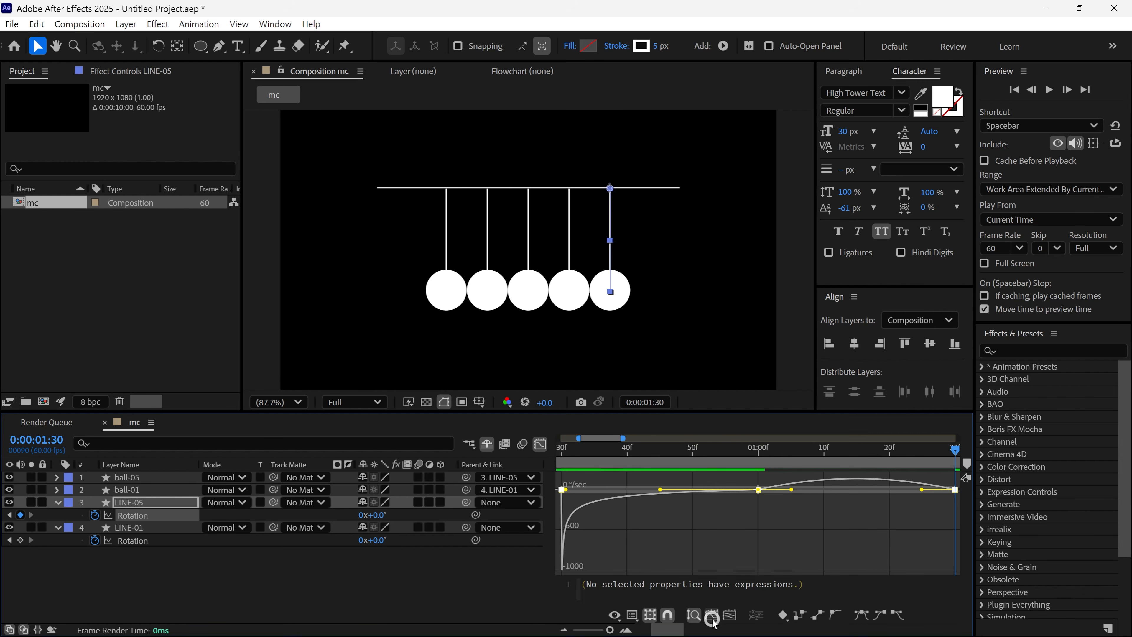
pyautogui.moveTo(793, 488); pyautogui.dragTo(945, 498)
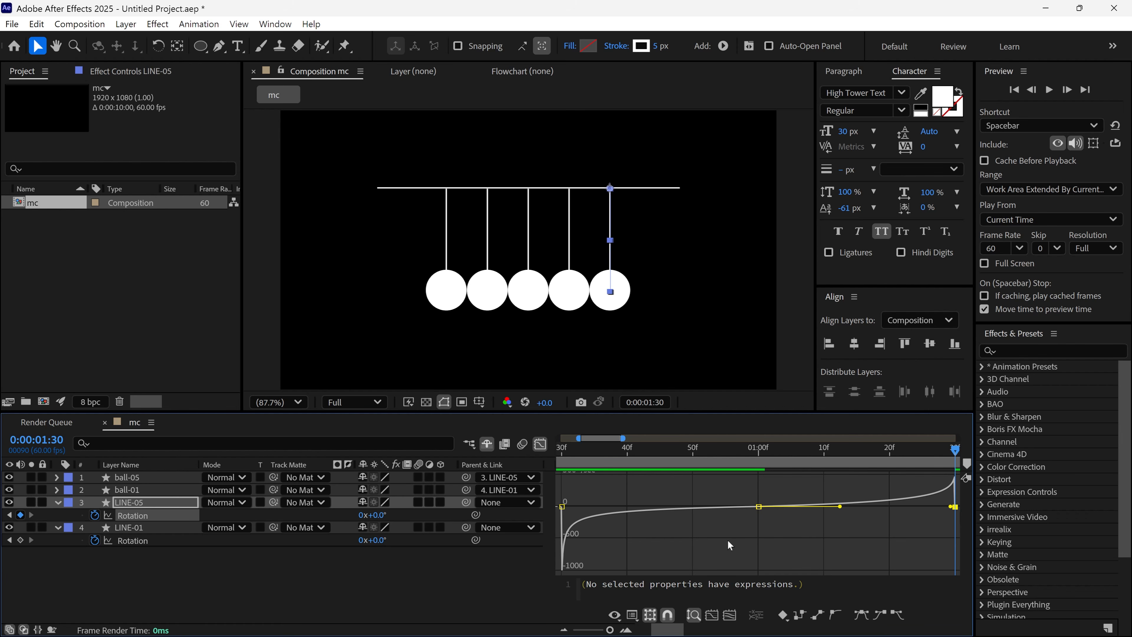
pyautogui.keyDown('alt'); pyautogui.scroll(-2, 661, 543); pyautogui.keyUp('alt')
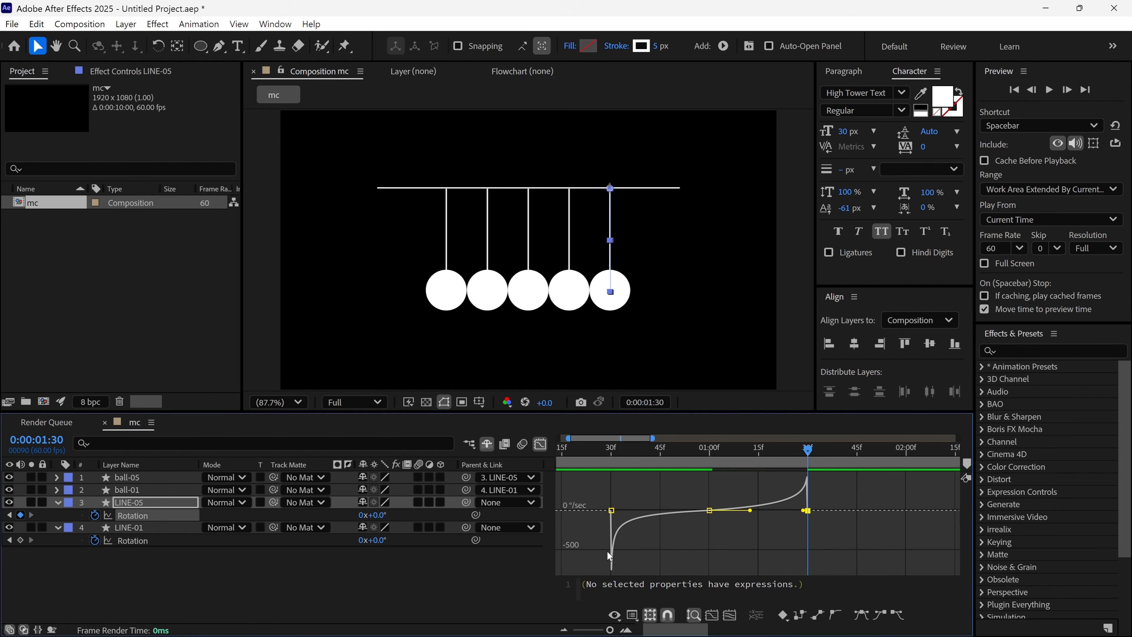
pyautogui.click(540, 443)
pyautogui.keyDown('alt'); pyautogui.scroll(-4, 624, 465); pyautogui.keyUp('alt')
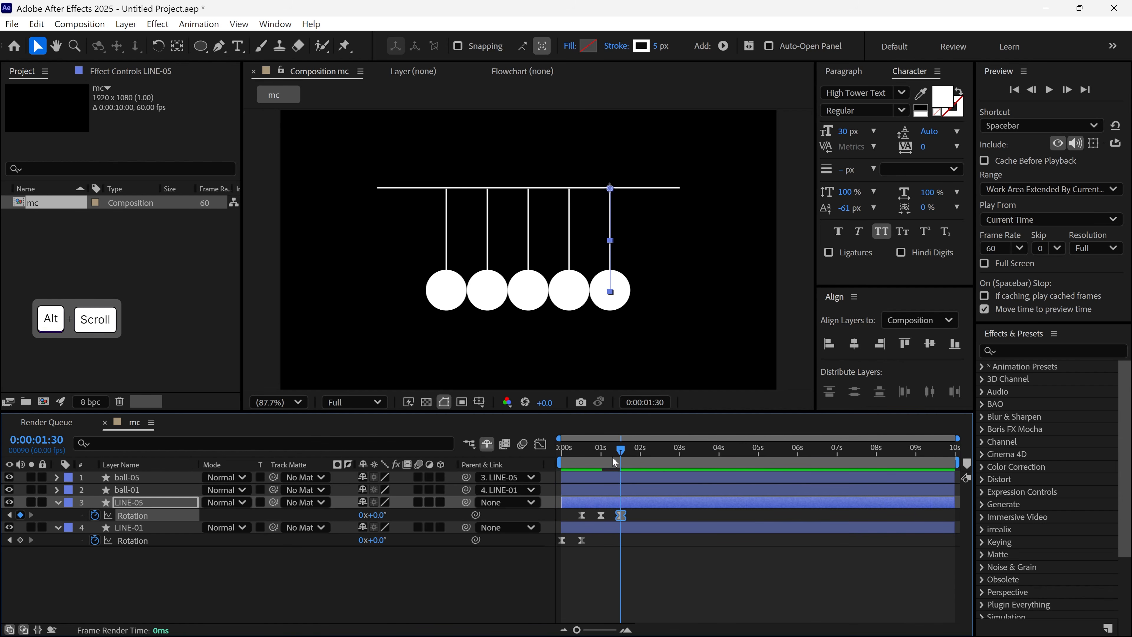
# - Preview LINE-05's outward and return swing from the start of the composition
pyautogui.moveTo(618, 452); pyautogui.dragTo(557, 473)
pyautogui.press('space')
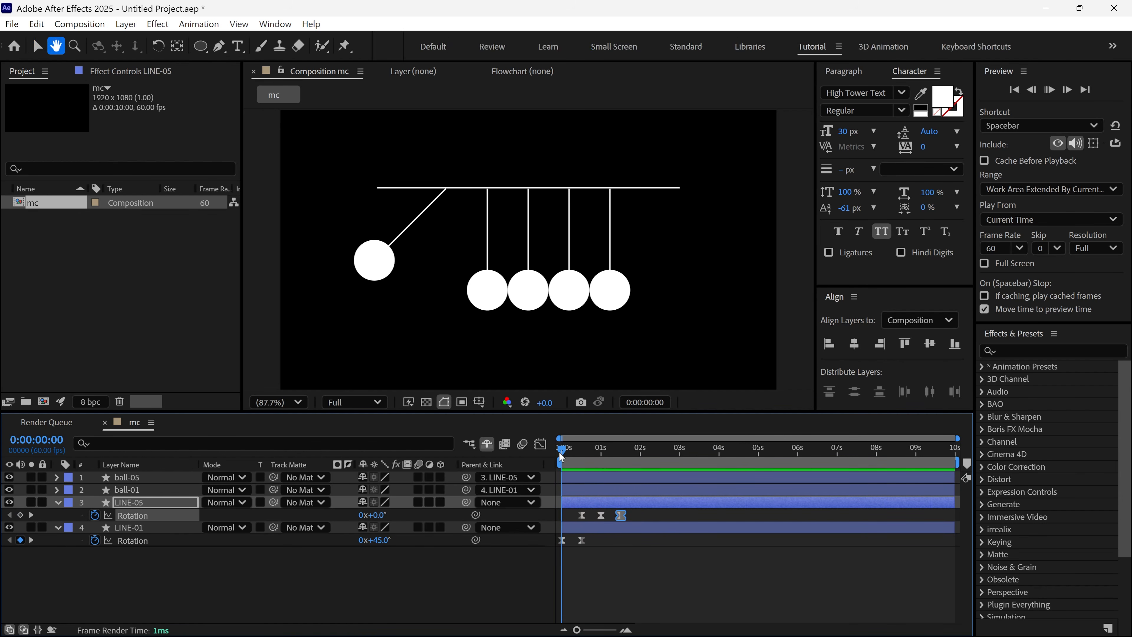
pyautogui.press('space')
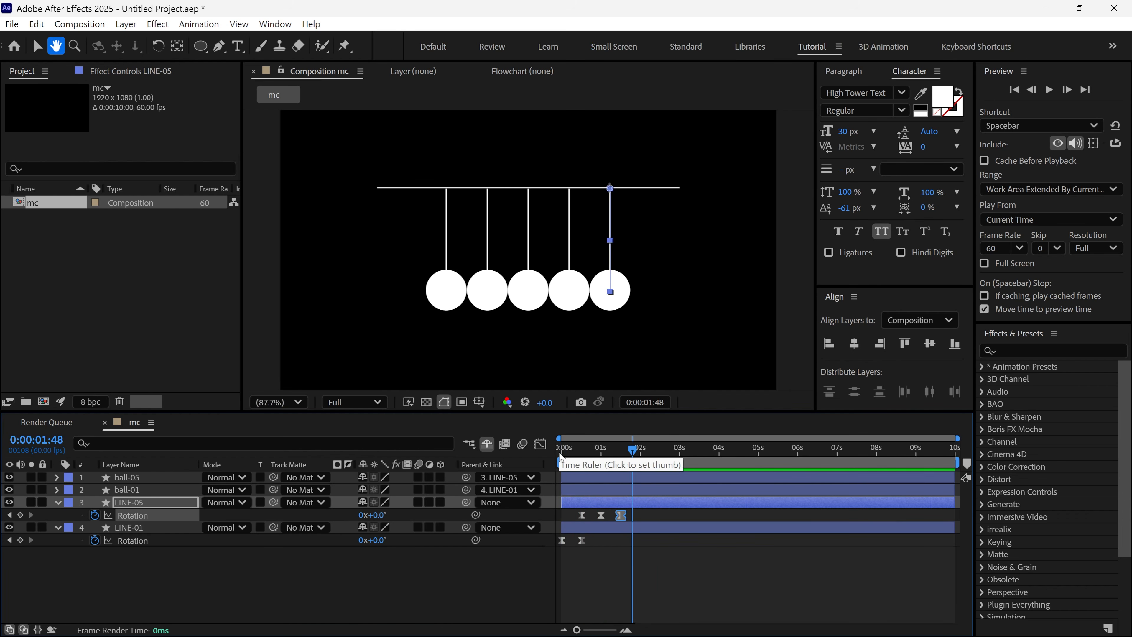
# - Add a Rotation keyframe holding LINE-01 at 0° at 0:00:01:30
pyautogui.keyDown('shift'); pyautogui.click(630, 449); pyautogui.keyUp('shift')
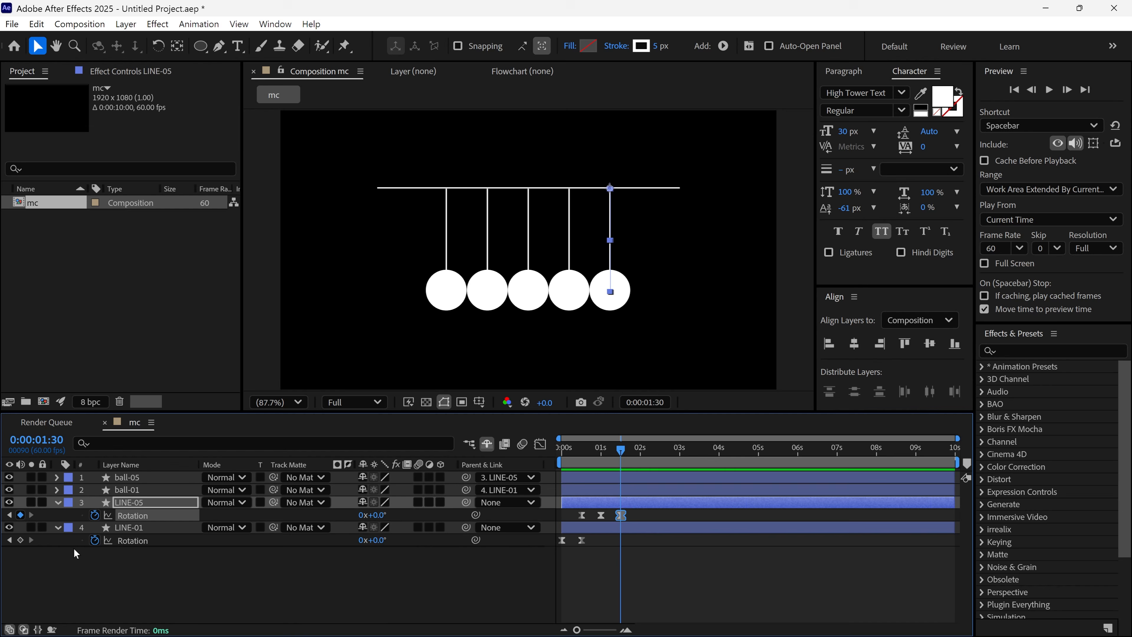
pyautogui.click(20, 540)
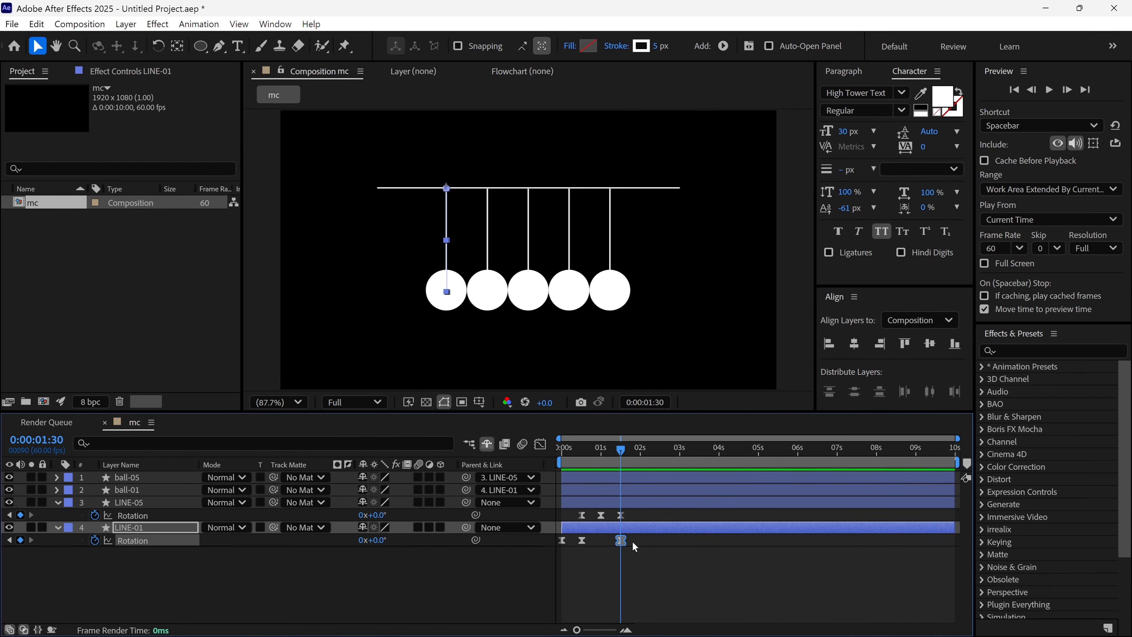
# - Add a 45° Rotation keyframe for LINE-01 at 0:00:02:00
pyautogui.moveTo(625, 449); pyautogui.dragTo(645, 451)
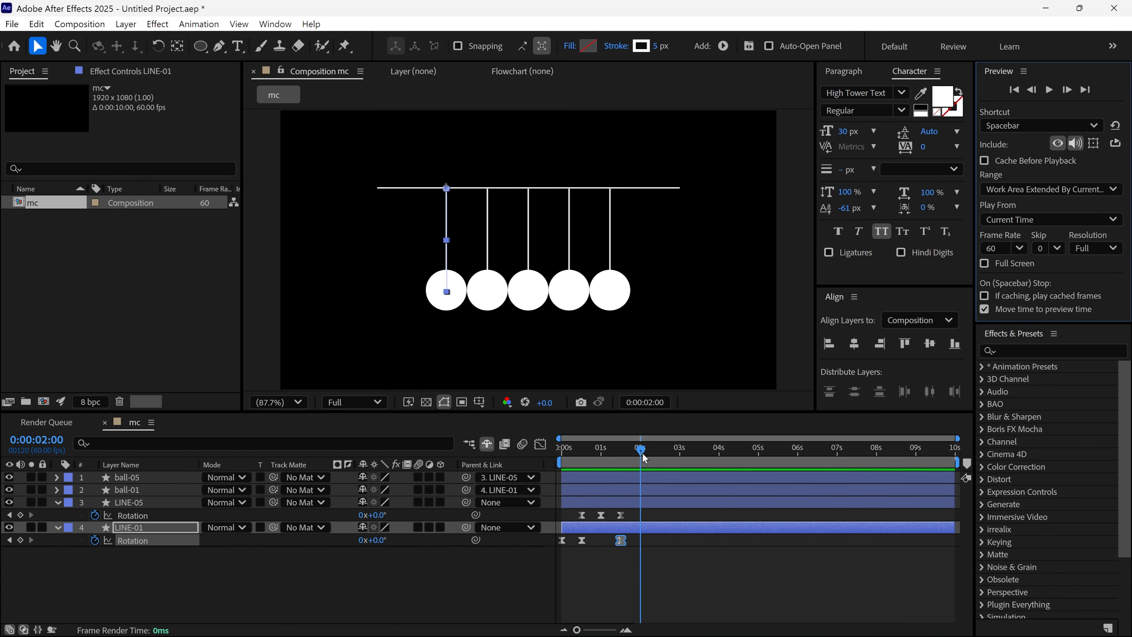
pyautogui.click(378, 541)
pyautogui.write('45')
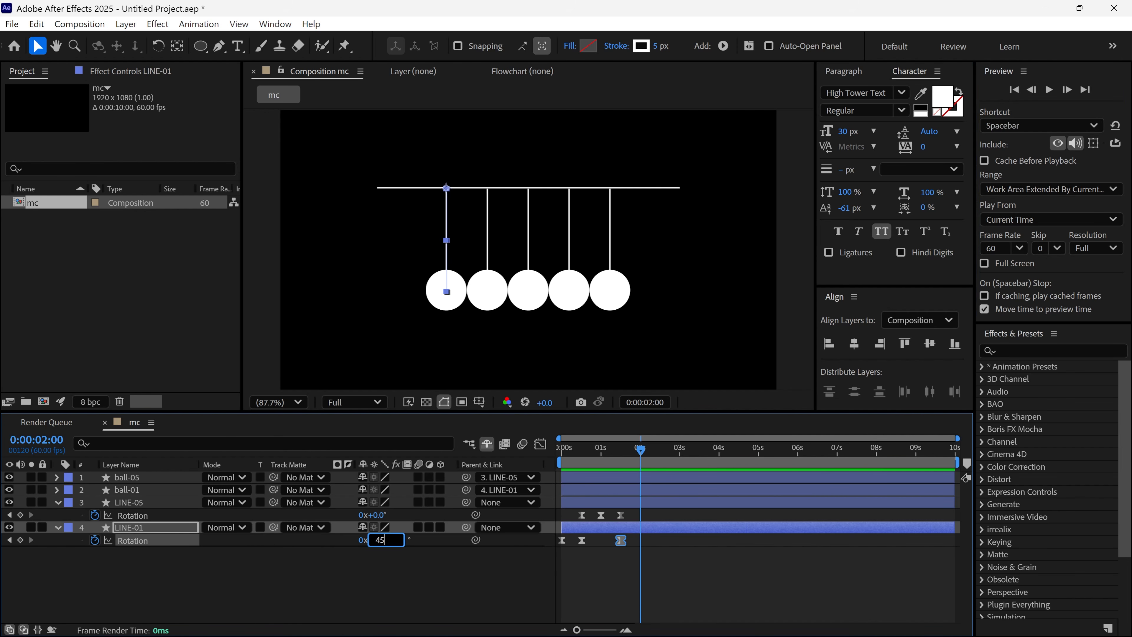
pyautogui.press('Return')
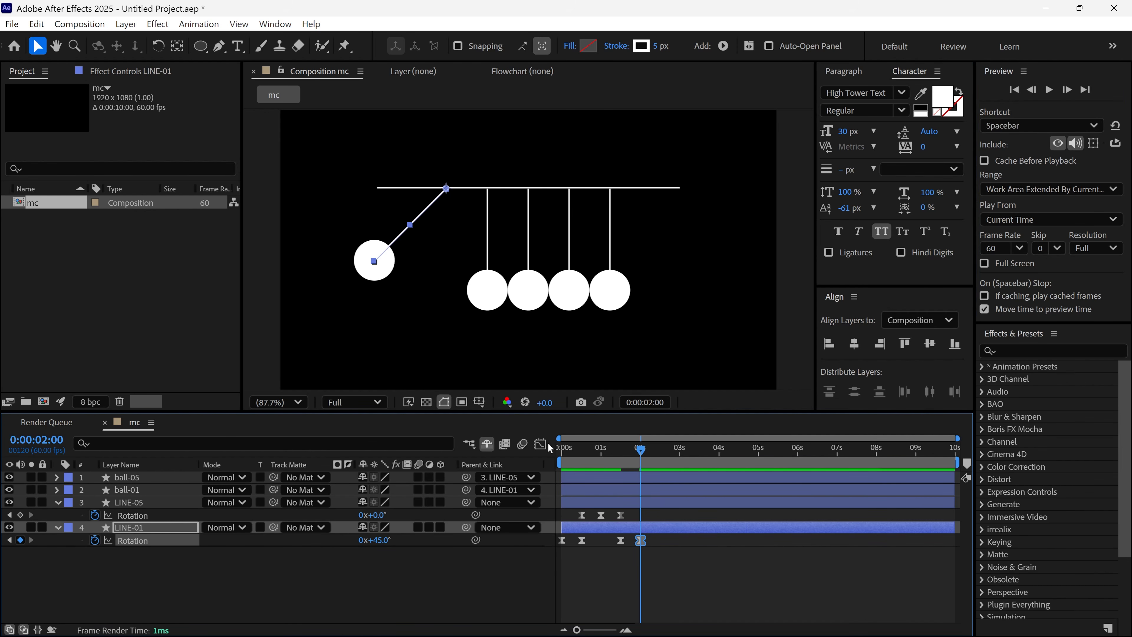
# - Reshape LINE-01's second outward-swing speed graph, extending the 0:00:02:00 keyframe's incoming ease back towards 0:00:01:30 so the speed peaks at the start
pyautogui.click(540, 444)
pyautogui.moveTo(670, 484); pyautogui.dragTo(616, 511)
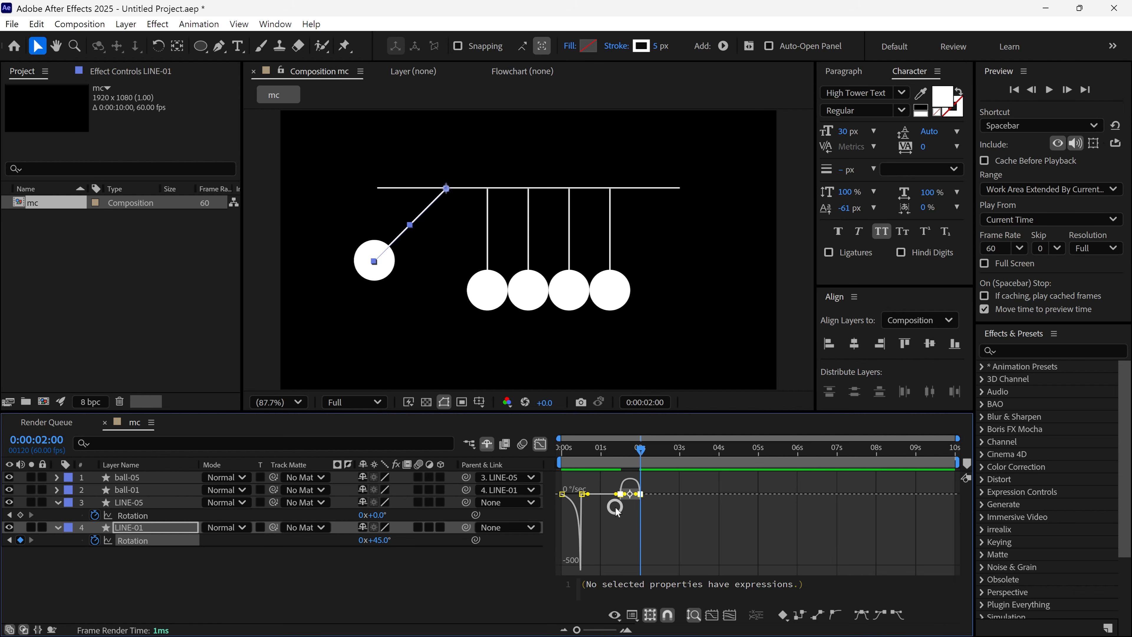
pyautogui.click(715, 615)
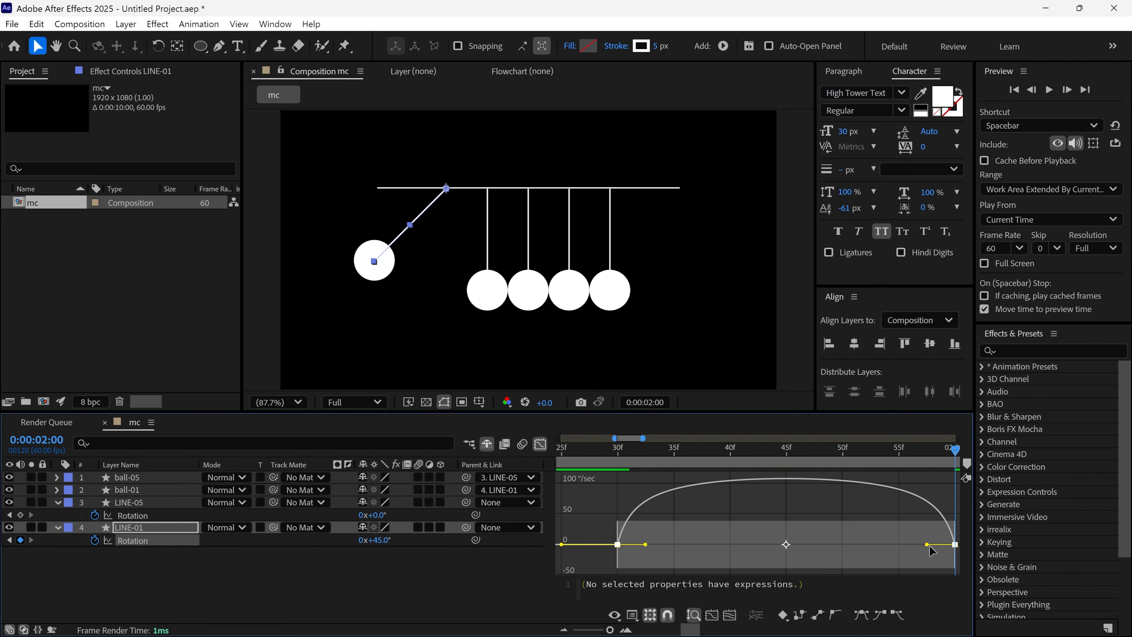
pyautogui.moveTo(928, 544); pyautogui.dragTo(658, 546)
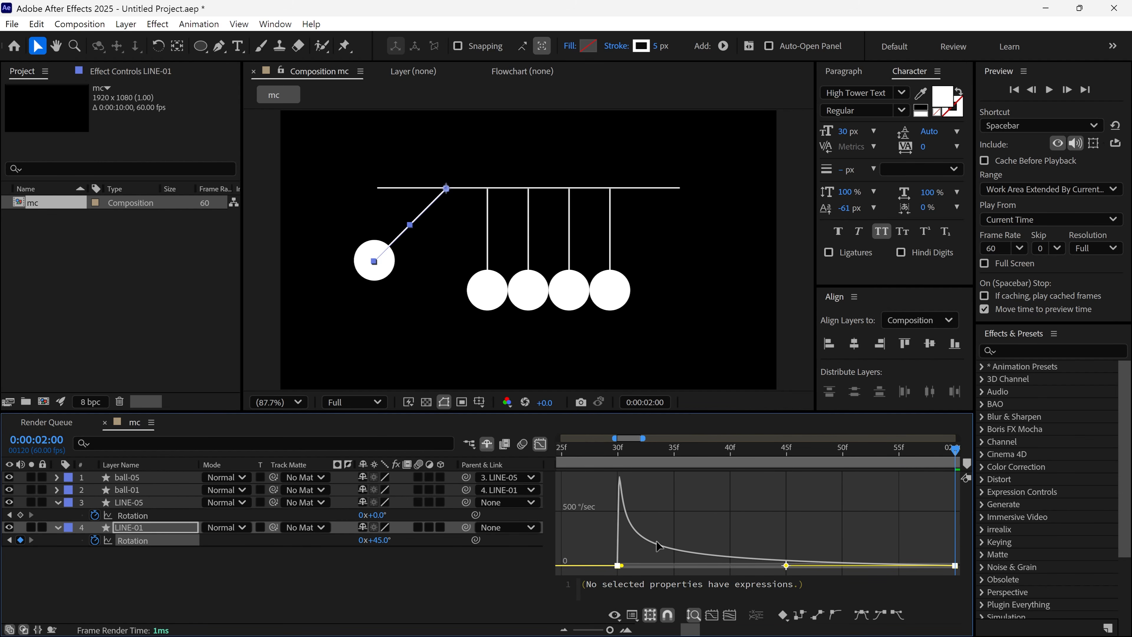
pyautogui.keyDown('alt'); pyautogui.scroll(-5, 652, 547); pyautogui.keyUp('alt')
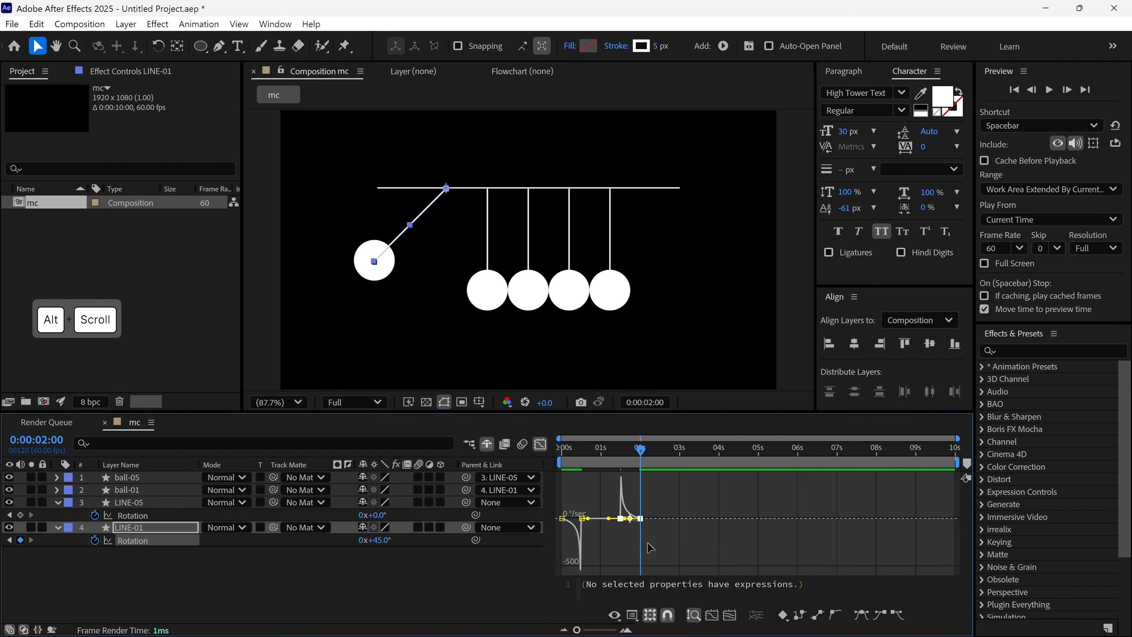
# - Preview the alternating swings of both end balls over the first two seconds
pyautogui.click(540, 444)
pyautogui.press('space')
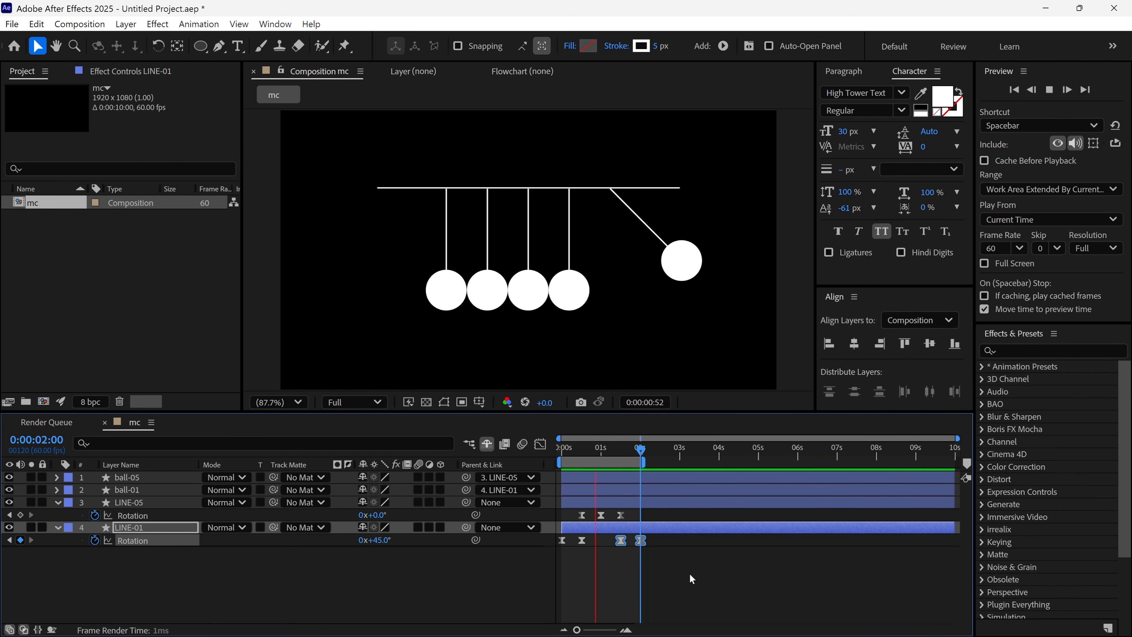
pyautogui.press('space')
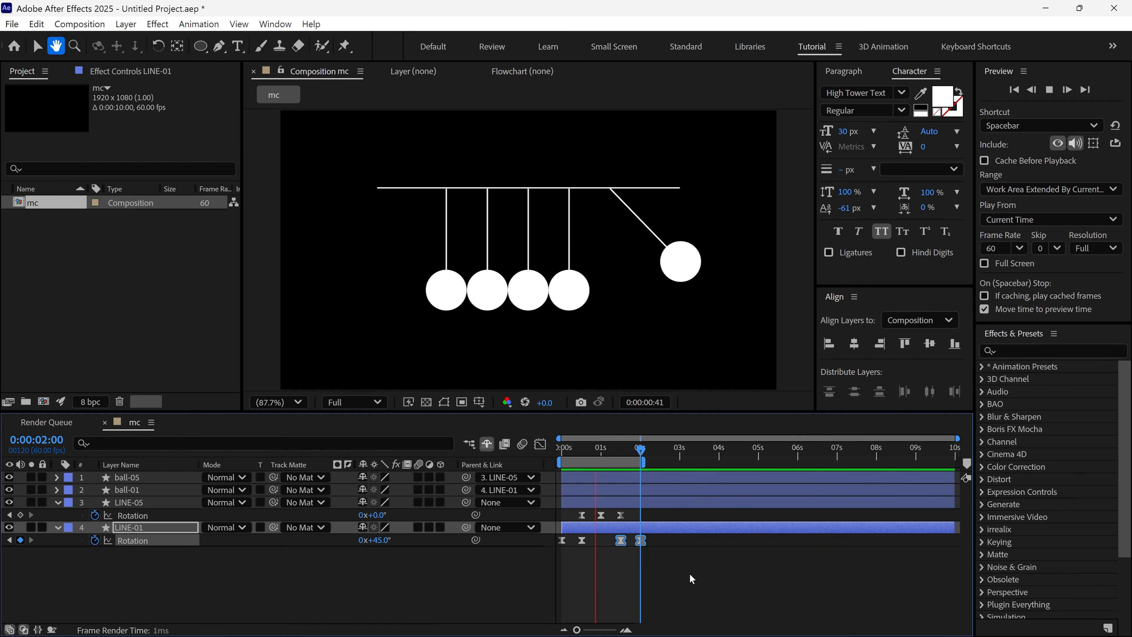
# - Shift all LINE-01 and LINE-05 Rotation keyframes about one second later and add a 0° Rotation keyframe for LINE-01 at 0:00:00:00
pyautogui.moveTo(690, 514); pyautogui.dragTo(602, 540)
pyautogui.click(601, 450)
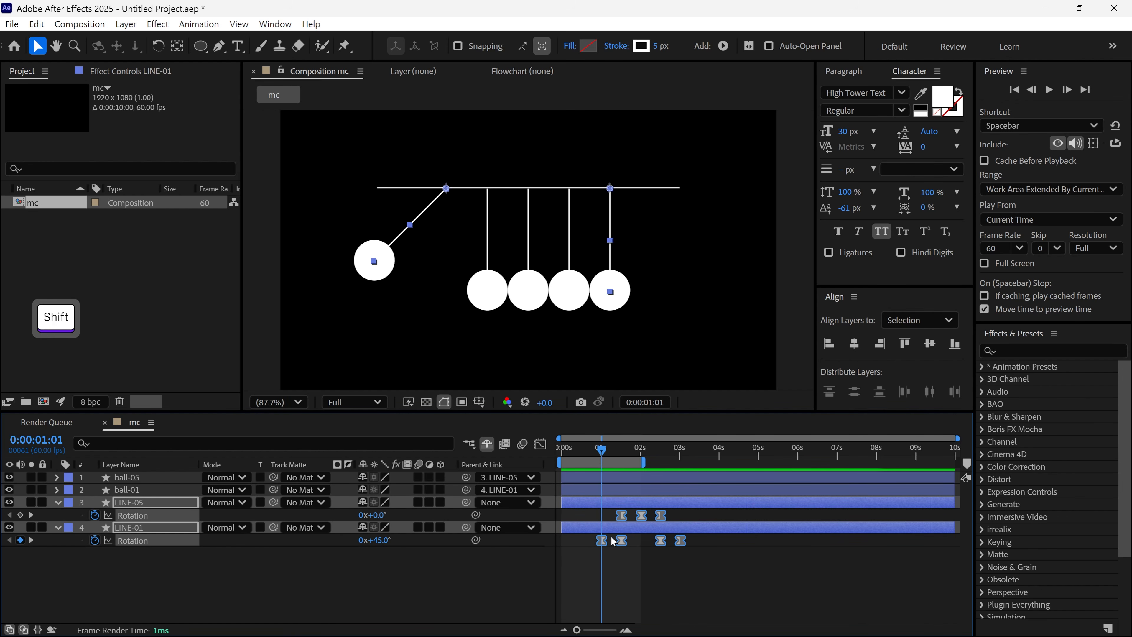
pyautogui.moveTo(601, 452); pyautogui.dragTo(560, 473)
pyautogui.click(574, 527)
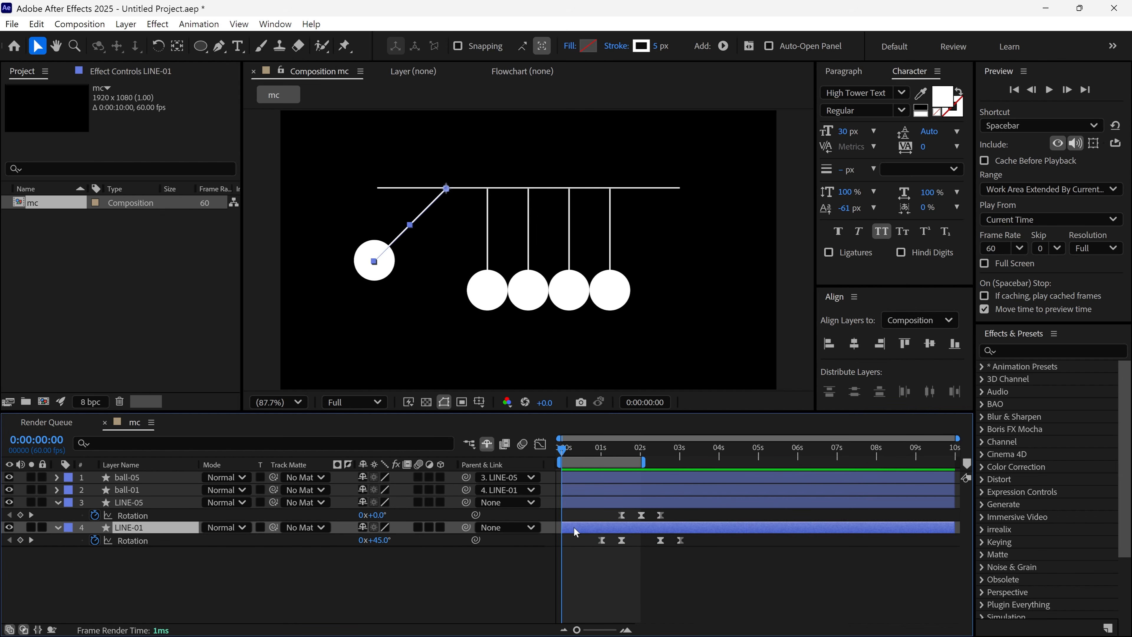
pyautogui.click(373, 540)
pyautogui.write('0')
pyautogui.press('Return')
pyautogui.press('space')
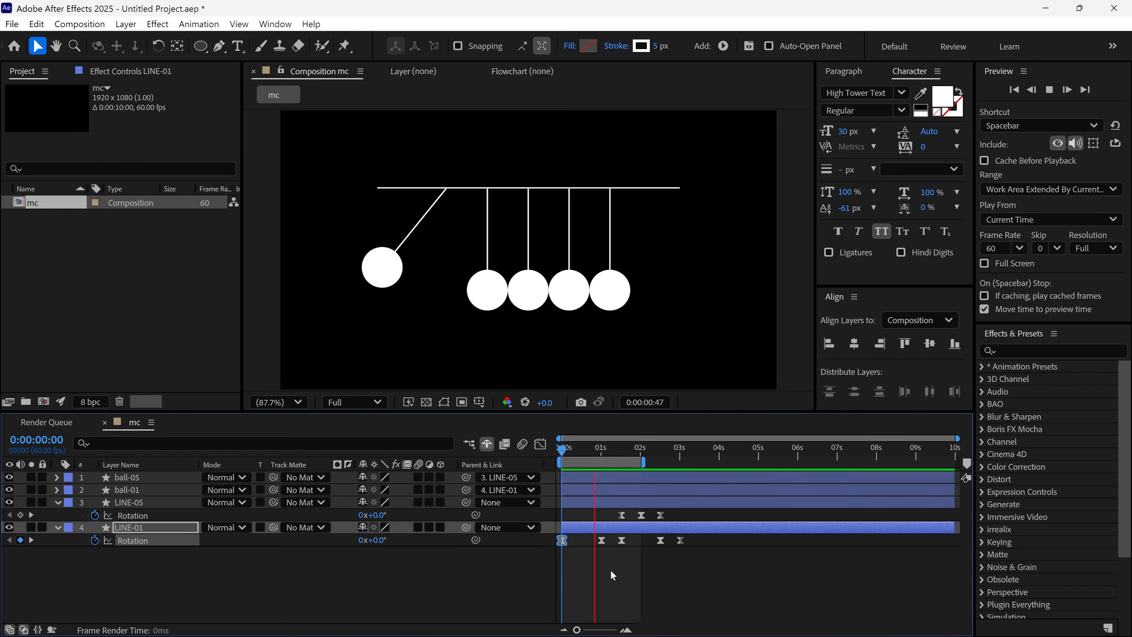
pyautogui.press('space')
# - Shift all Rotation keyframes of both lines so the first falls at about 0:00:01:00, and extend the work area to about 5.3 seconds
pyautogui.keyDown('shift'); pyautogui.click(602, 540); pyautogui.keyUp('shift')
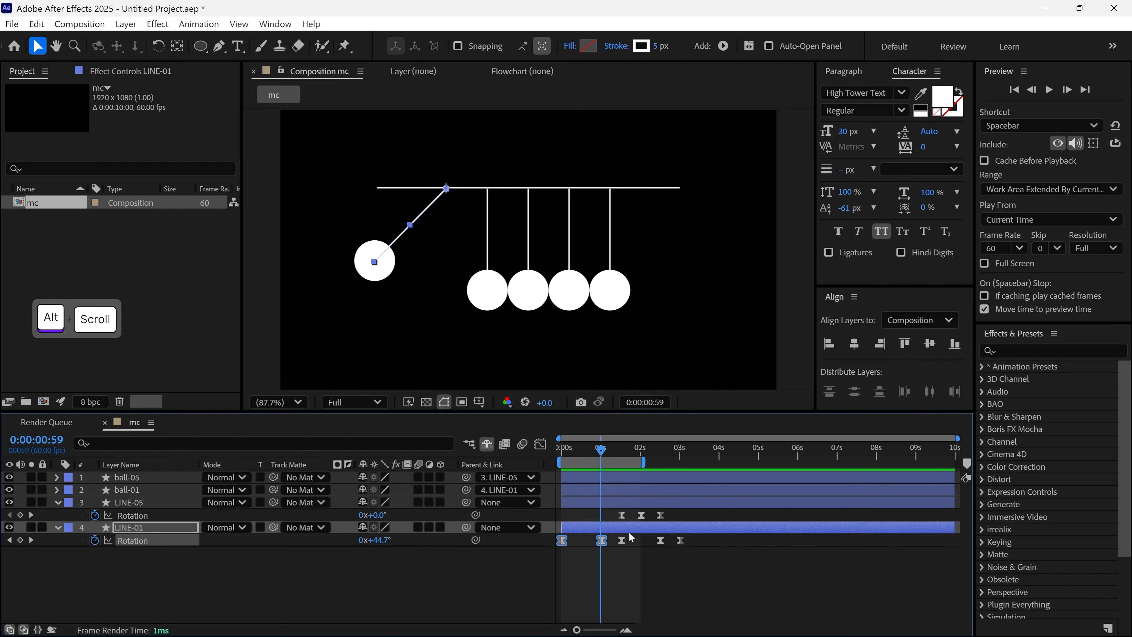
pyautogui.moveTo(691, 512)
pyautogui.mouseDown()
pyautogui.moveTo(560, 556)
pyautogui.moveTo(562, 542)
pyautogui.moveTo(603, 544)
pyautogui.mouseUp()
pyautogui.moveTo(643, 462); pyautogui.dragTo(769, 465)
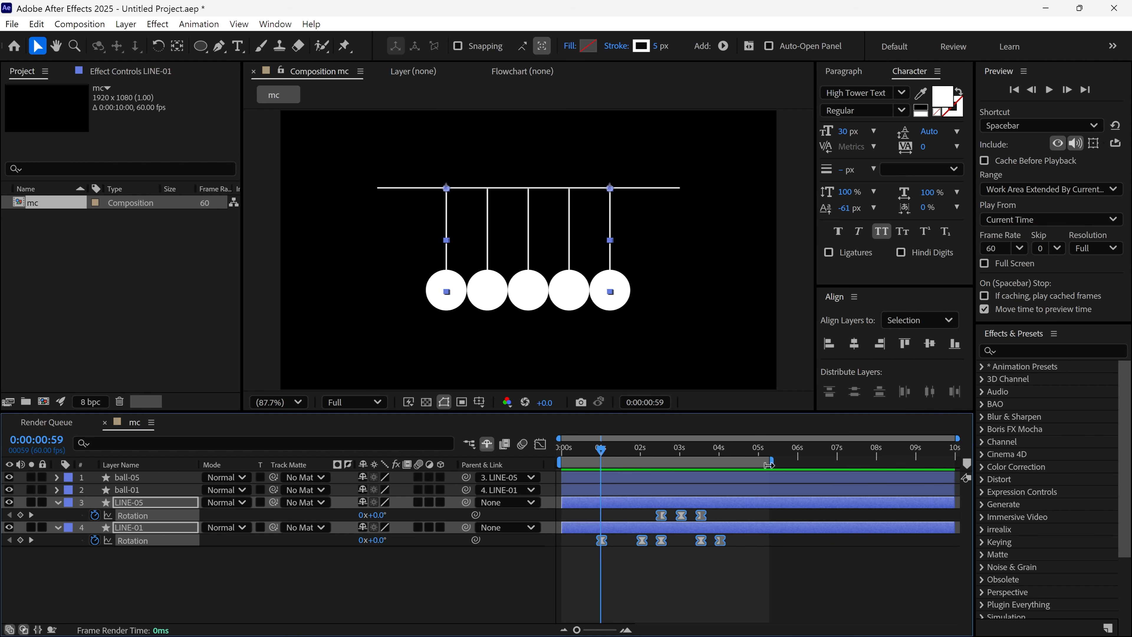
pyautogui.click(58, 503)
pyautogui.click(68, 529)
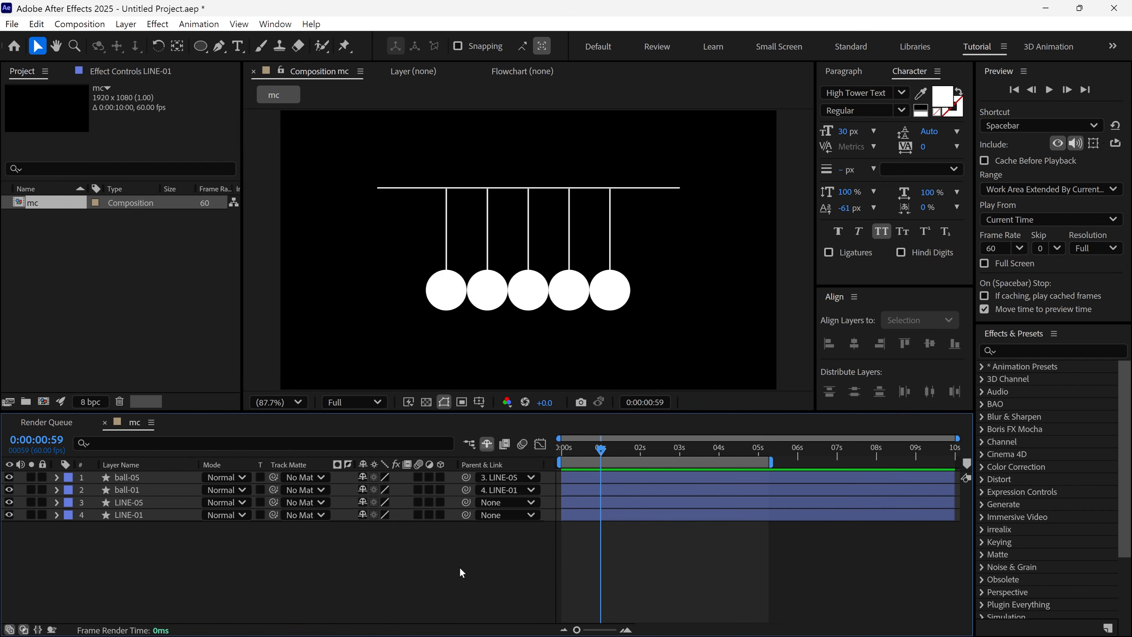
# - Set up the Pen tool with a solid black (000000) stroke 10 px wide
pyautogui.click(218, 46)
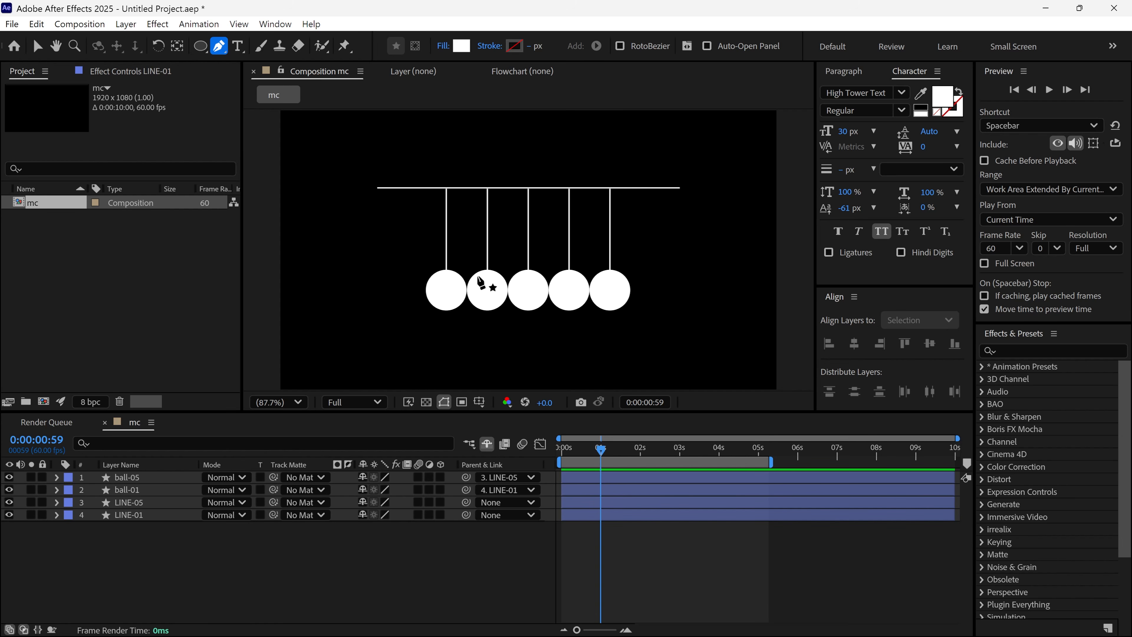
pyautogui.click(490, 48)
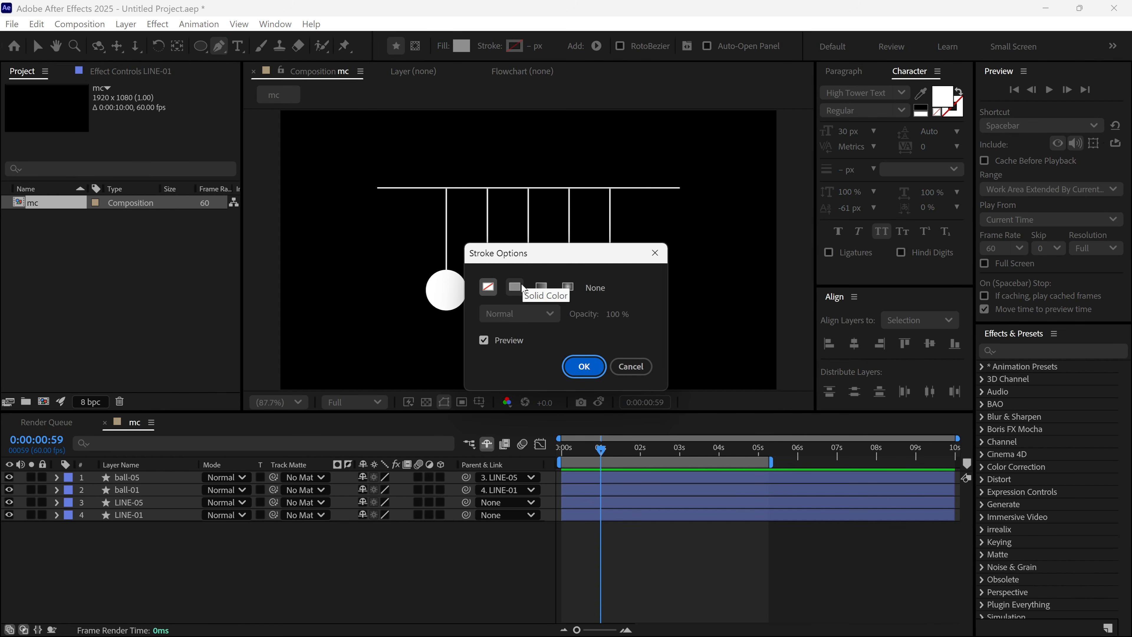
pyautogui.click(522, 287)
pyautogui.click(583, 366)
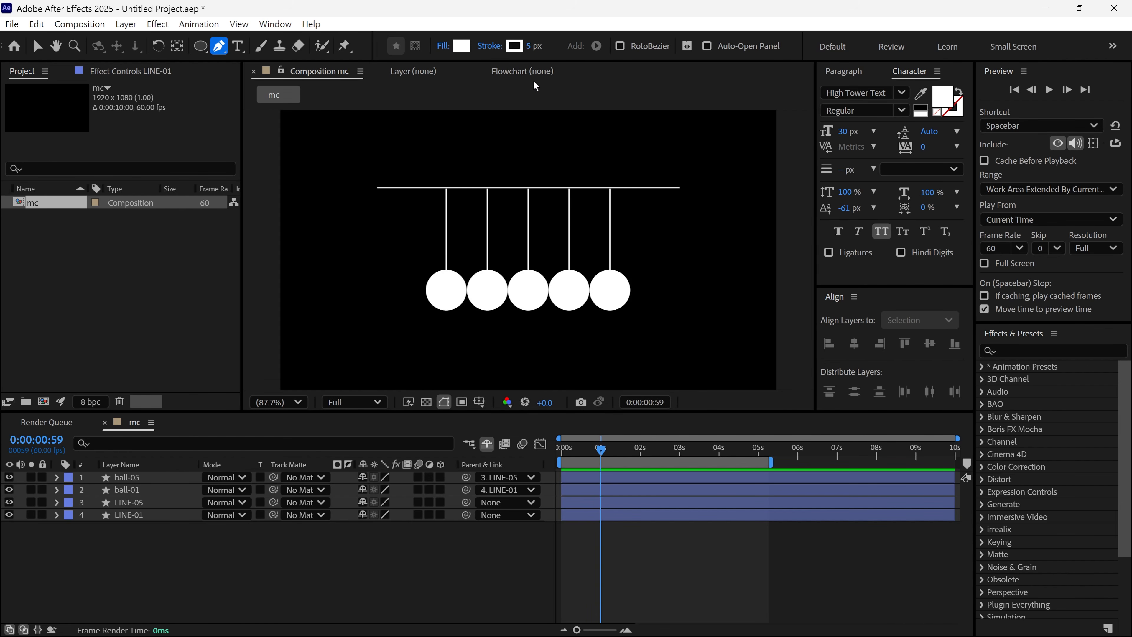
pyautogui.click(514, 45)
pyautogui.moveTo(527, 316)
pyautogui.mouseDown()
pyautogui.moveTo(477, 391)
pyautogui.moveTo(378, 429)
pyautogui.mouseUp()
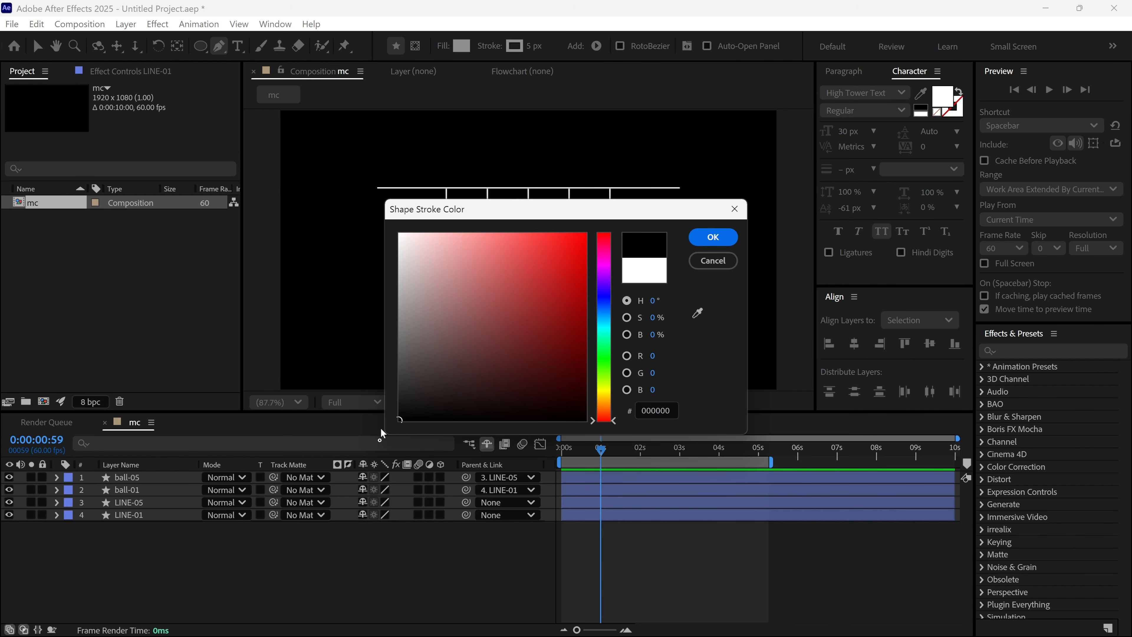
pyautogui.click(713, 236)
pyautogui.click(532, 48)
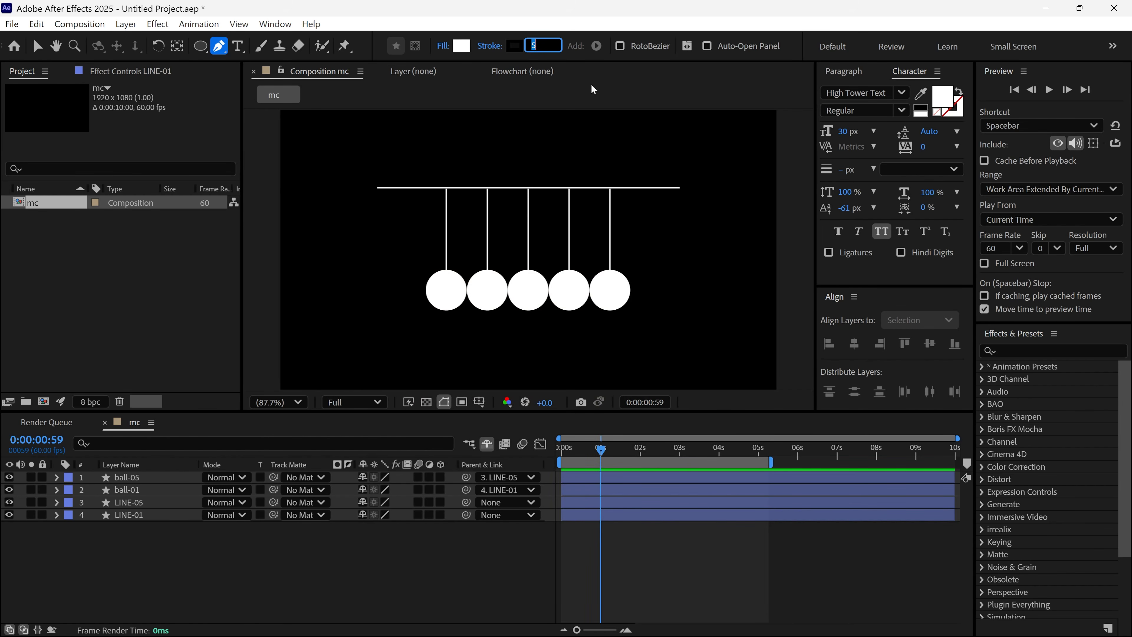
pyautogui.write('10')
pyautogui.press('Return')
# - Draw a closed cursor-arrow shape with its tip on the first ball, pointing up and to the left
pyautogui.press('`')
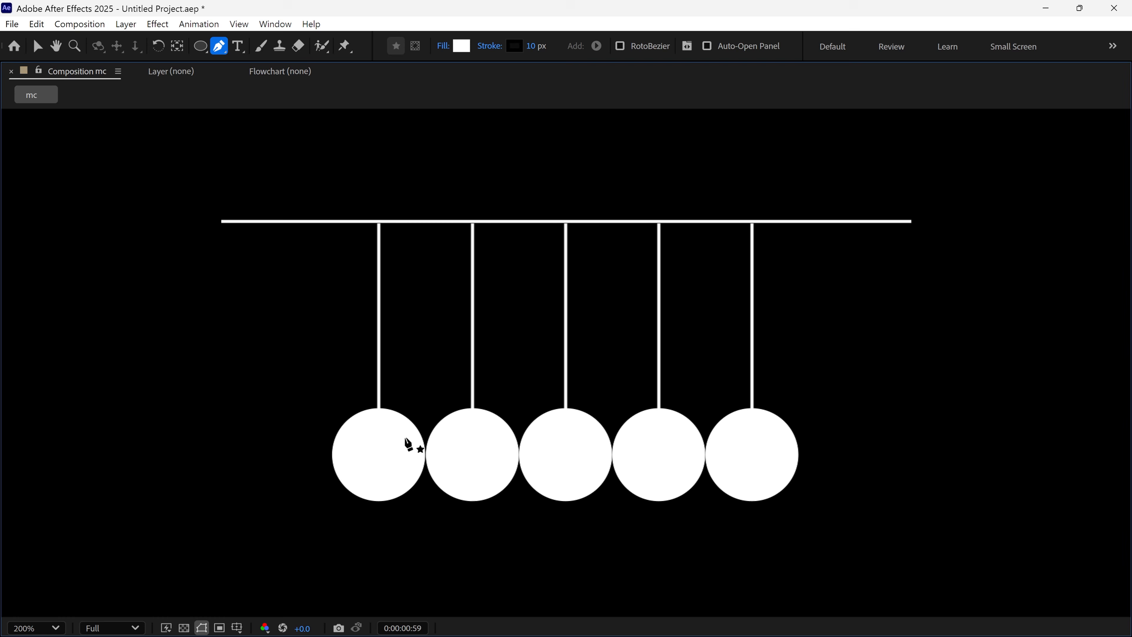
pyautogui.click(370, 467)
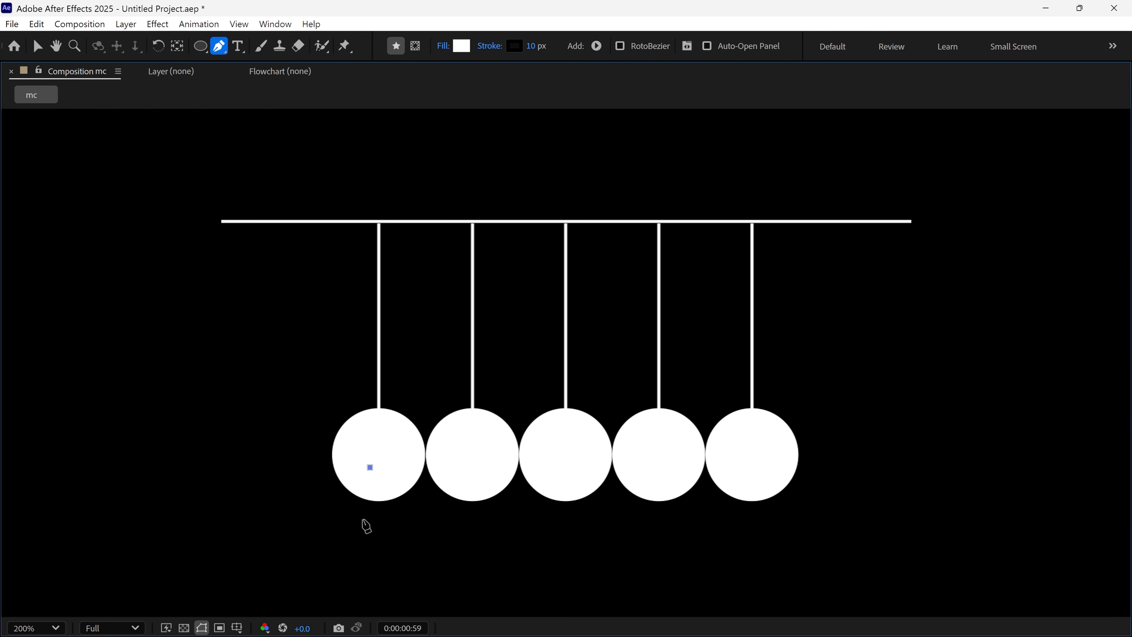
pyautogui.moveTo(387, 524); pyautogui.dragTo(408, 518)
pyautogui.click(369, 467)
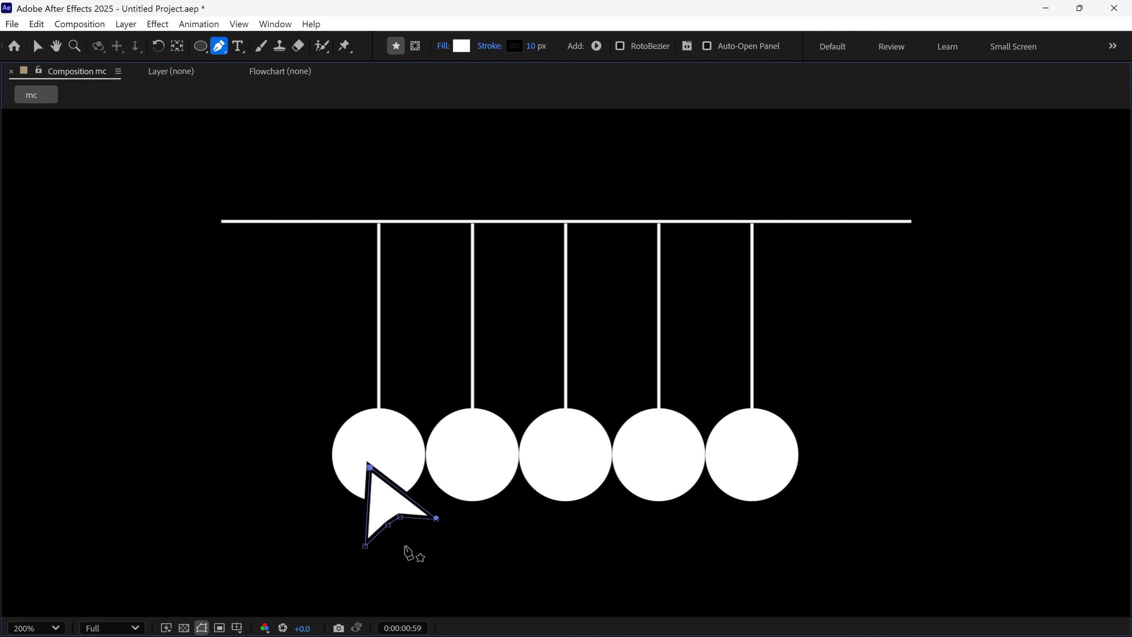
# - Change the arrow shape's fill colour to red
pyautogui.click(464, 48)
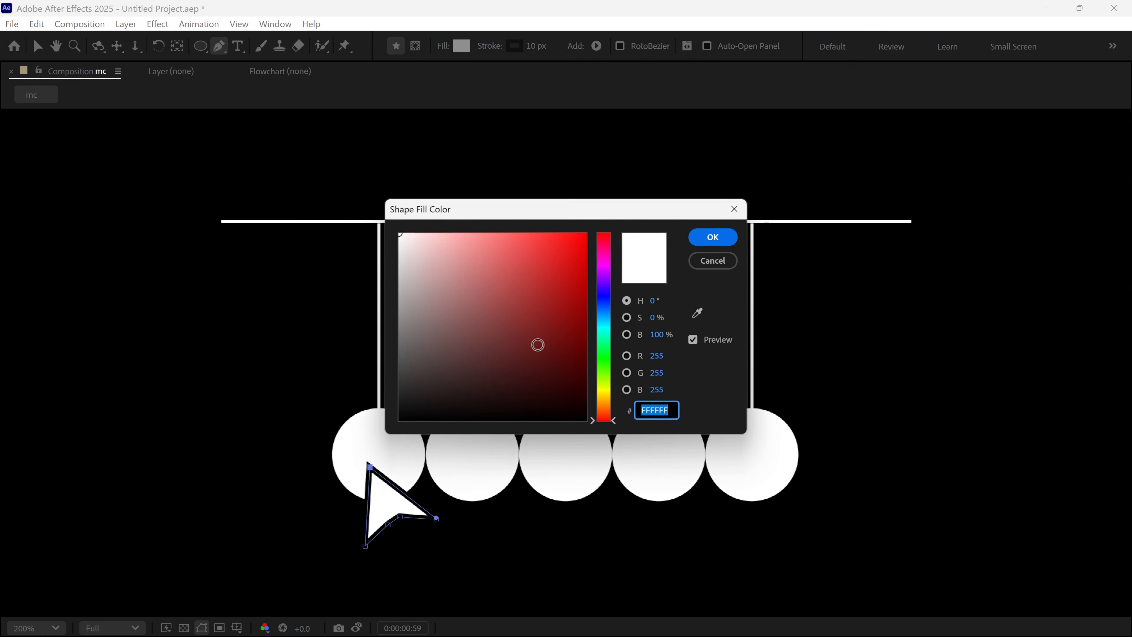
pyautogui.click(505, 260)
pyautogui.click(585, 250)
pyautogui.click(702, 243)
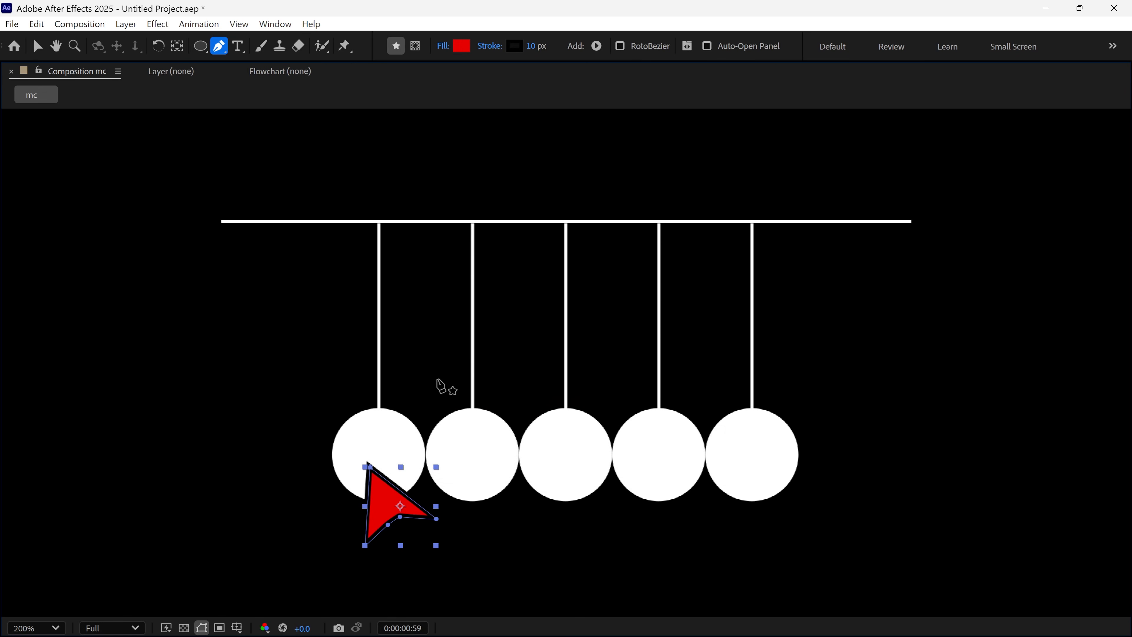
# - Return to the full workspace and rename the new arrow shape layer as Arow
pyautogui.press('`')
pyautogui.press('v')
pyautogui.hotkey('shift', '/')
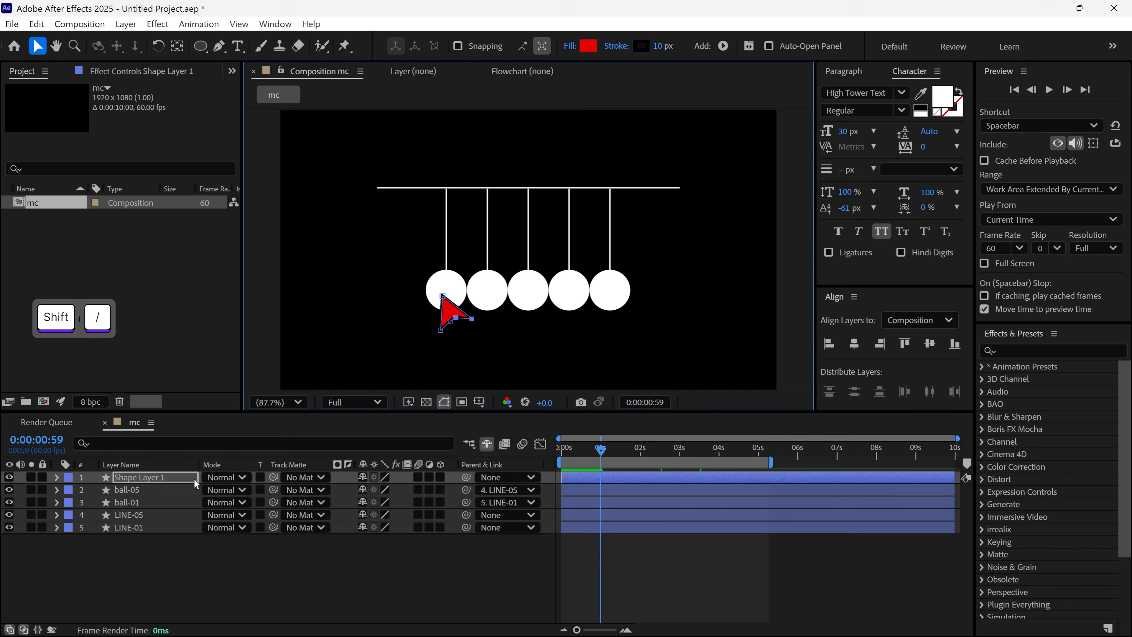
pyautogui.click(194, 481)
pyautogui.press('Return')
pyautogui.write('Ar')
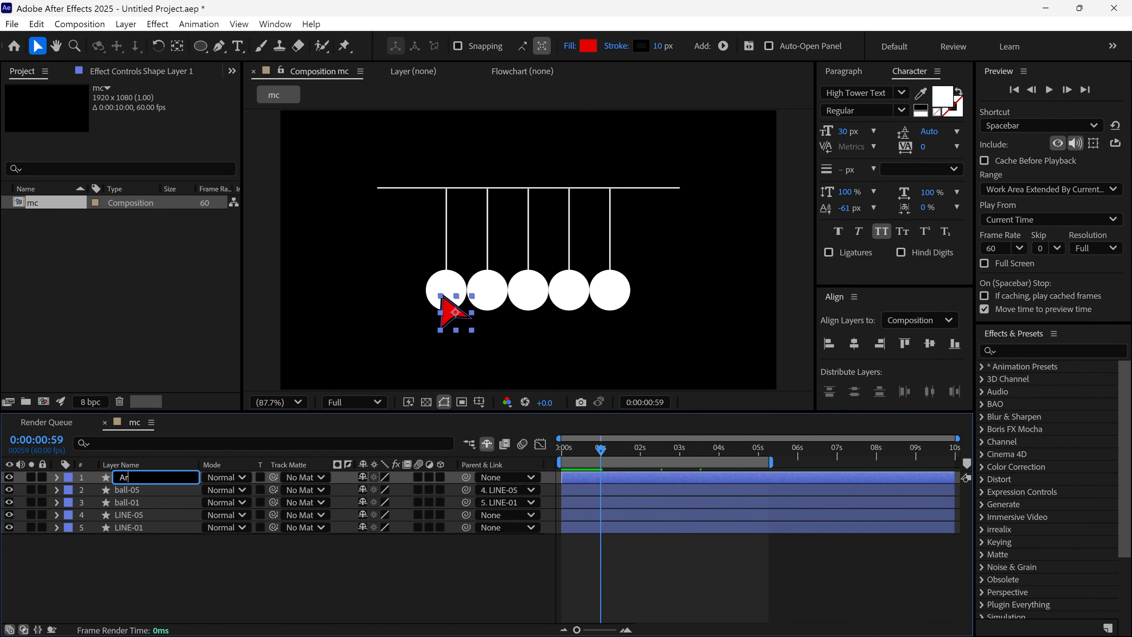
pyautogui.write('ow')
pyautogui.press('Return')
# - Add a Position keyframe to the Arow layer at 0:00:00:59 and reveal the Rotation keyframes of LINE-01 and LINE-05
pyautogui.press('p')
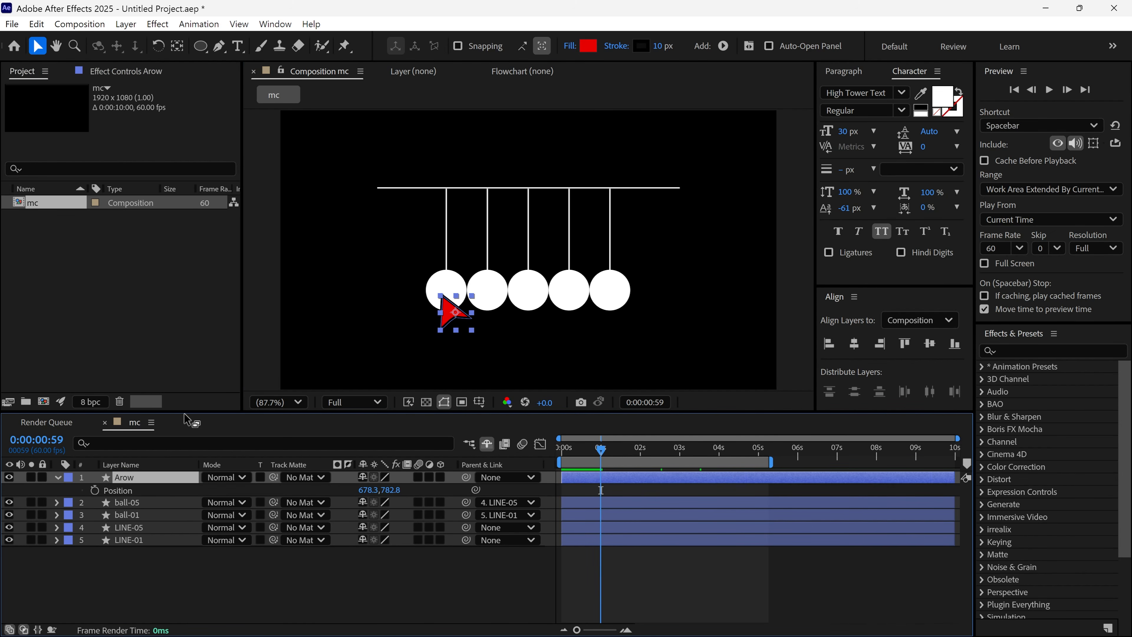
pyautogui.click(95, 490)
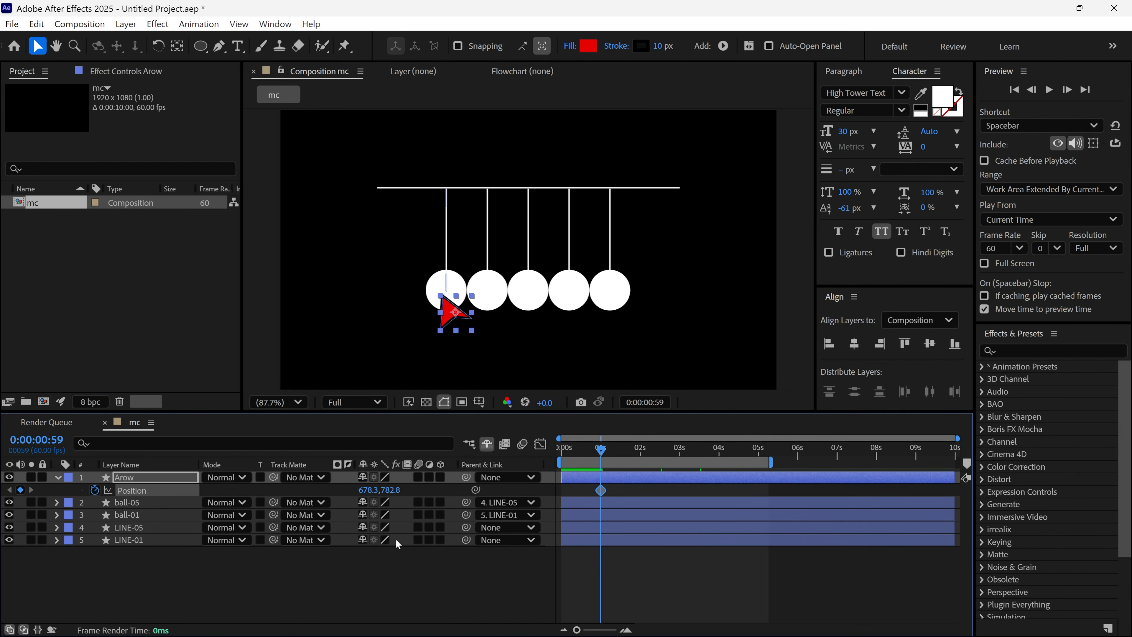
pyautogui.moveTo(143, 562); pyautogui.dragTo(150, 505)
pyautogui.press('r')
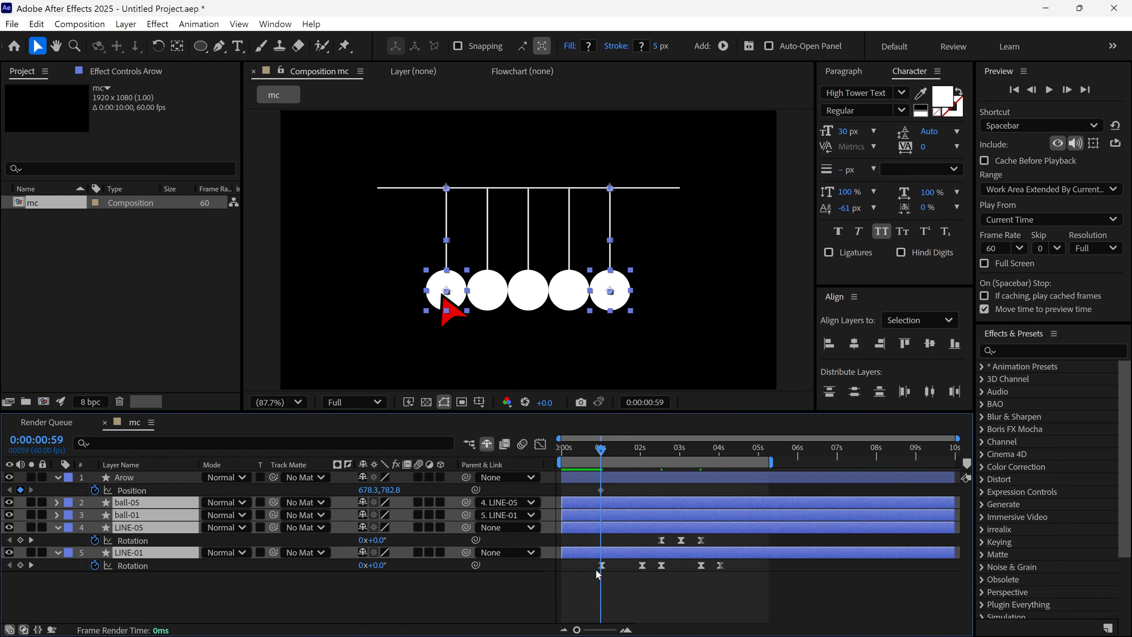
# - Keyframe the arrow's Position onto the raised first ball at about 2 seconds, and nudge it slightly at about 2.4 seconds
pyautogui.moveTo(601, 450); pyautogui.dragTo(642, 470)
pyautogui.moveTo(450, 311); pyautogui.dragTo(397, 288)
pyautogui.moveTo(643, 450); pyautogui.dragTo(657, 449)
pyautogui.moveTo(401, 291); pyautogui.dragTo(382, 295)
# - Keyframe the arrow down and left of the balls at about 3.2 seconds, and below the frame at 826.5, 1218.4 at 0:00:00:00
pyautogui.moveTo(657, 449); pyautogui.dragTo(689, 449)
pyautogui.moveTo(372, 303); pyautogui.dragTo(345, 343)
pyautogui.press('Home')
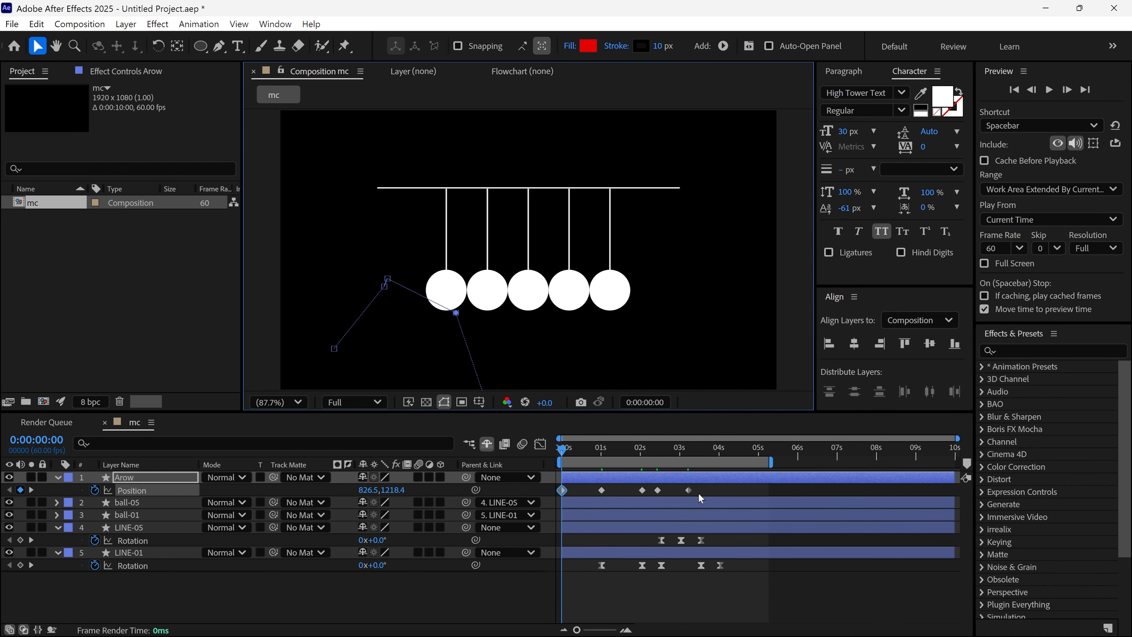
# - Apply Easy Ease to all Position keyframes of the Arow layer
pyautogui.click(542, 492)
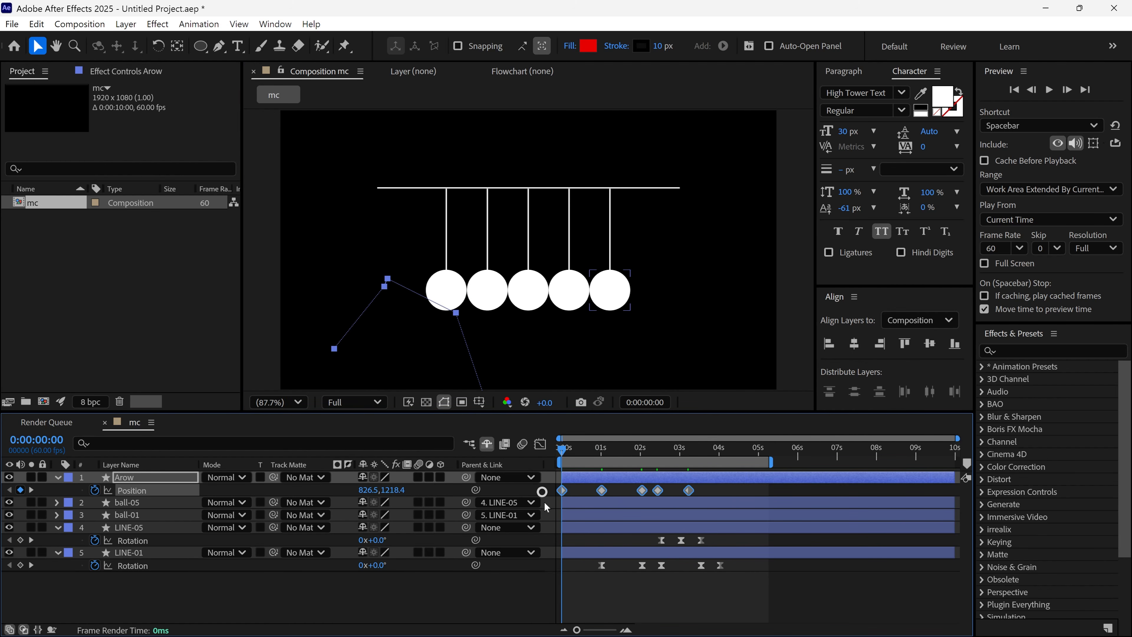
pyautogui.rightClick(562, 490)
pyautogui.moveTo(633, 481)
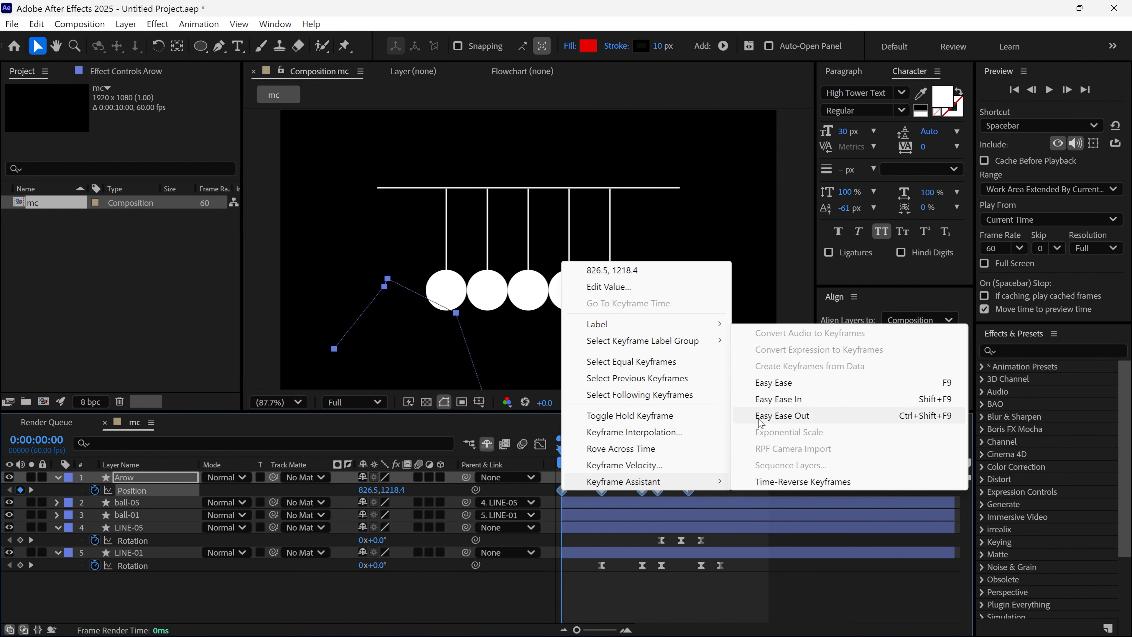
pyautogui.click(781, 384)
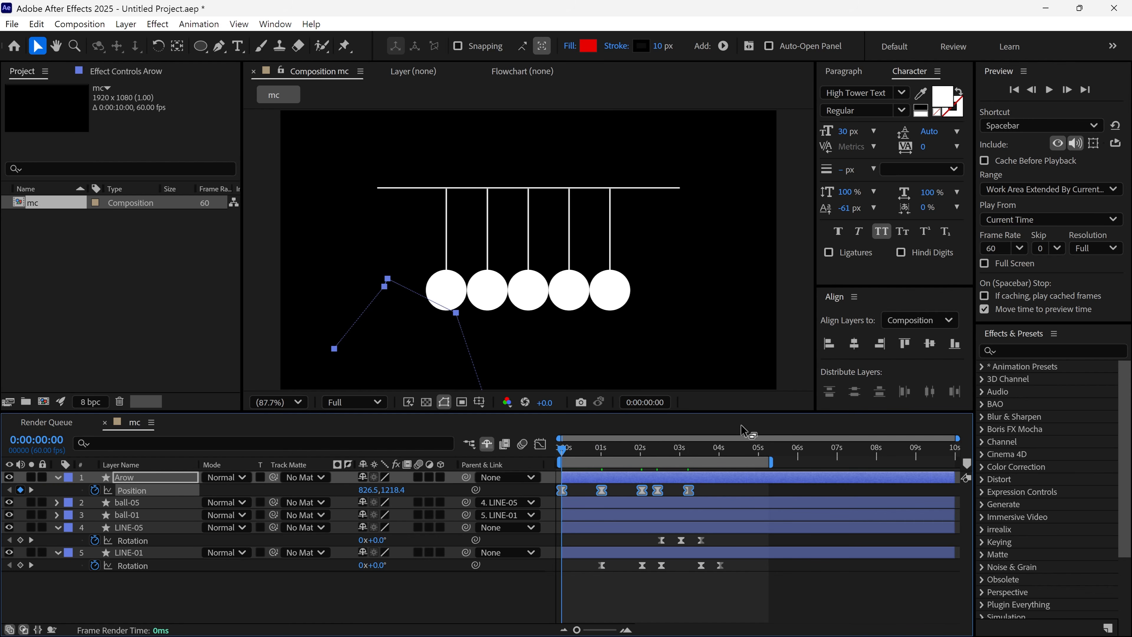
# - Extend the incoming ease of the arrow's second Position keyframe back to about 0:00:00:30 in the speed graph, and preview the motion
pyautogui.click(540, 445)
pyautogui.moveTo(578, 548); pyautogui.dragTo(613, 578)
pyautogui.moveTo(595, 568); pyautogui.dragTo(581, 568)
pyautogui.press('space')
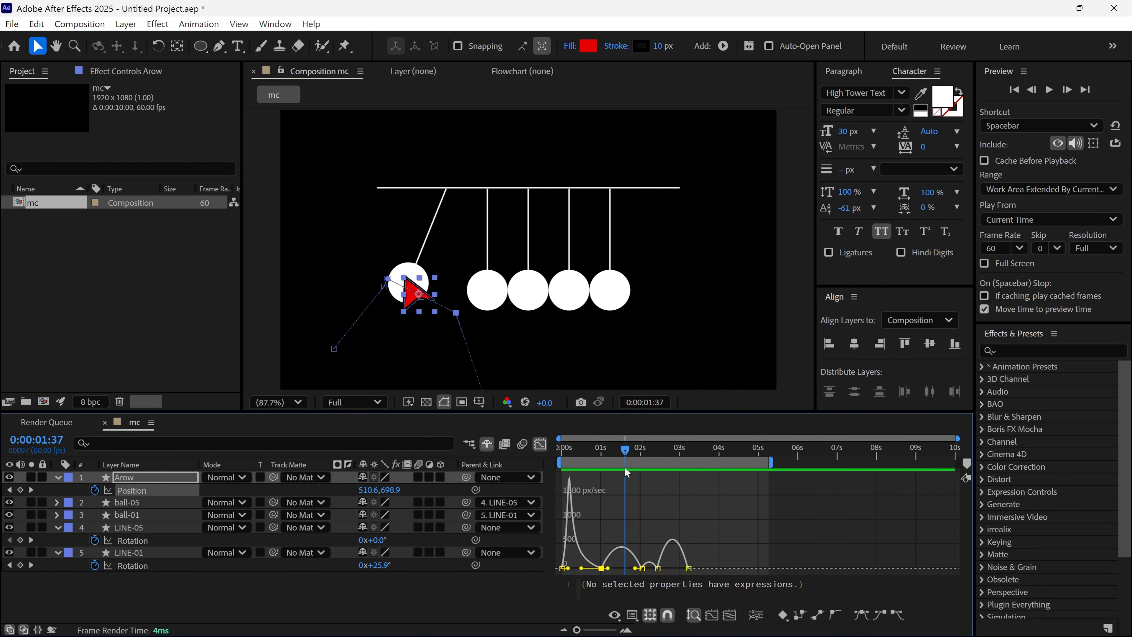
# - Lengthen the incoming and outgoing eases of the arrow's Position keyframe at about 2.4 seconds in the speed graph, and preview from the start
pyautogui.press('space')
pyautogui.moveTo(636, 486); pyautogui.dragTo(637, 575)
pyautogui.scroll(5, 647, 568)
pyautogui.moveTo(705, 554); pyautogui.dragTo(660, 555)
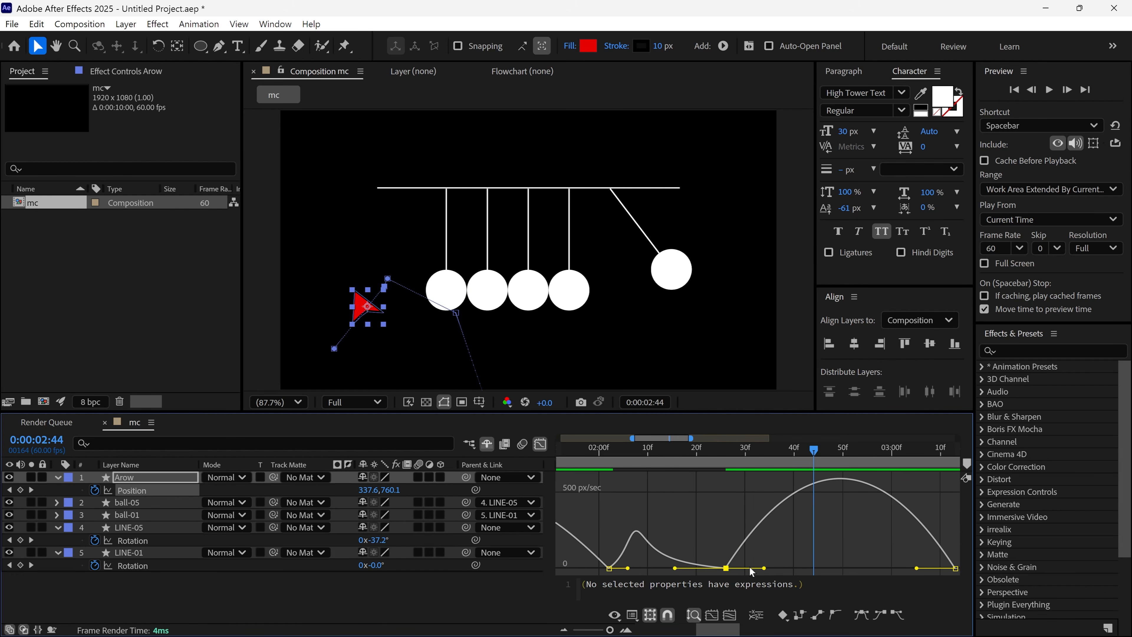
pyautogui.moveTo(764, 553); pyautogui.dragTo(855, 587)
pyautogui.click(539, 444)
pyautogui.scroll(-5, 647, 504)
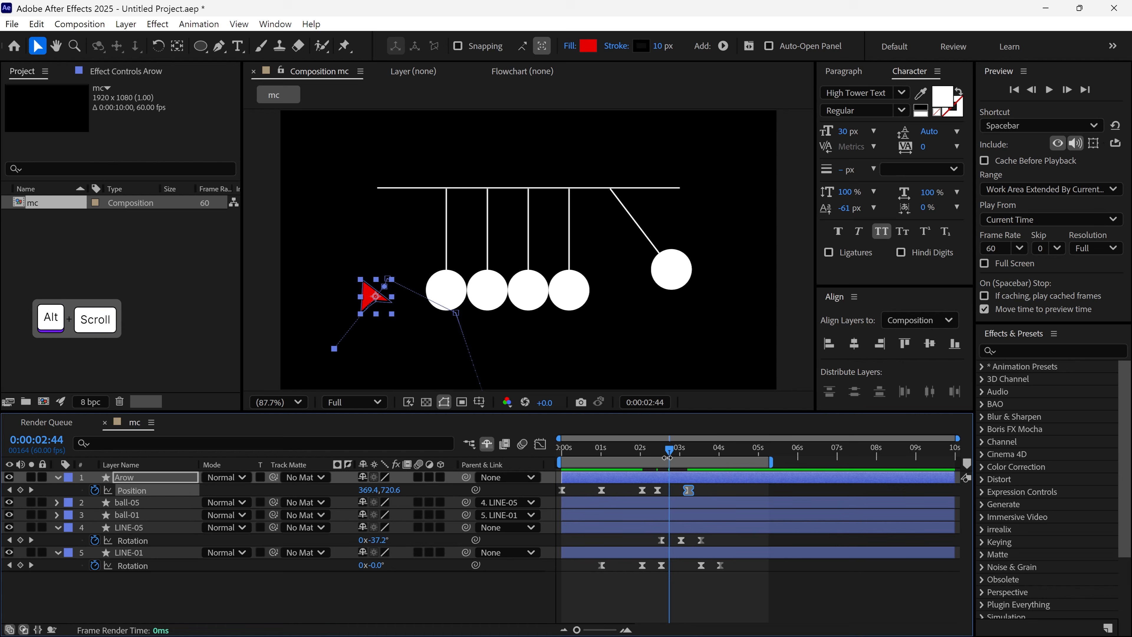
pyautogui.press('Home')
pyautogui.click(479, 574)
pyautogui.press('space')
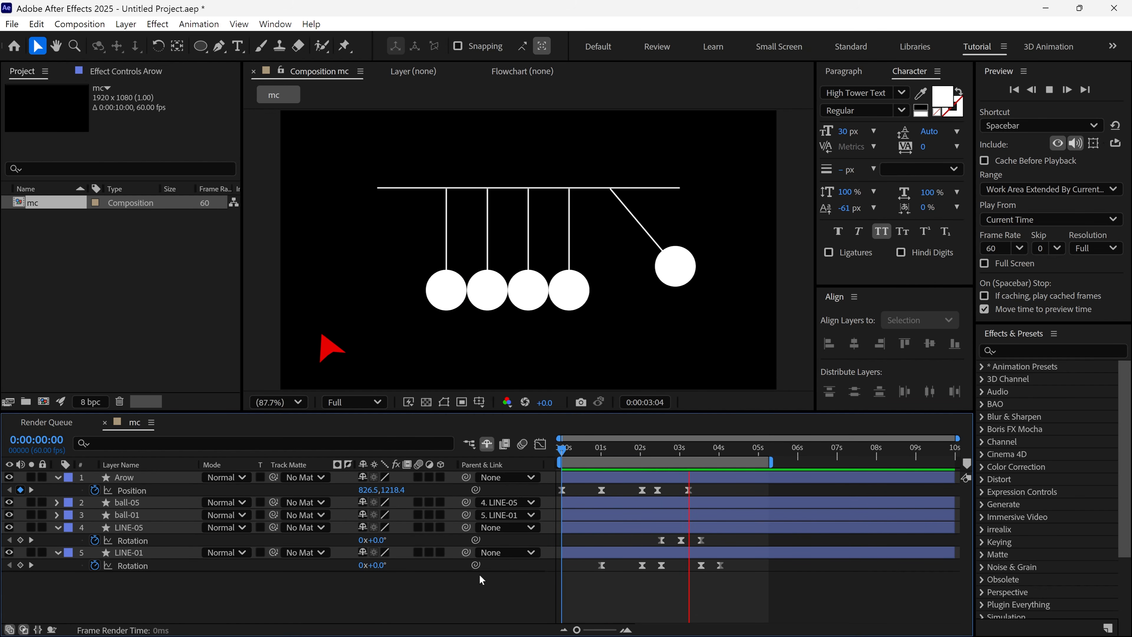
pyautogui.press('space')
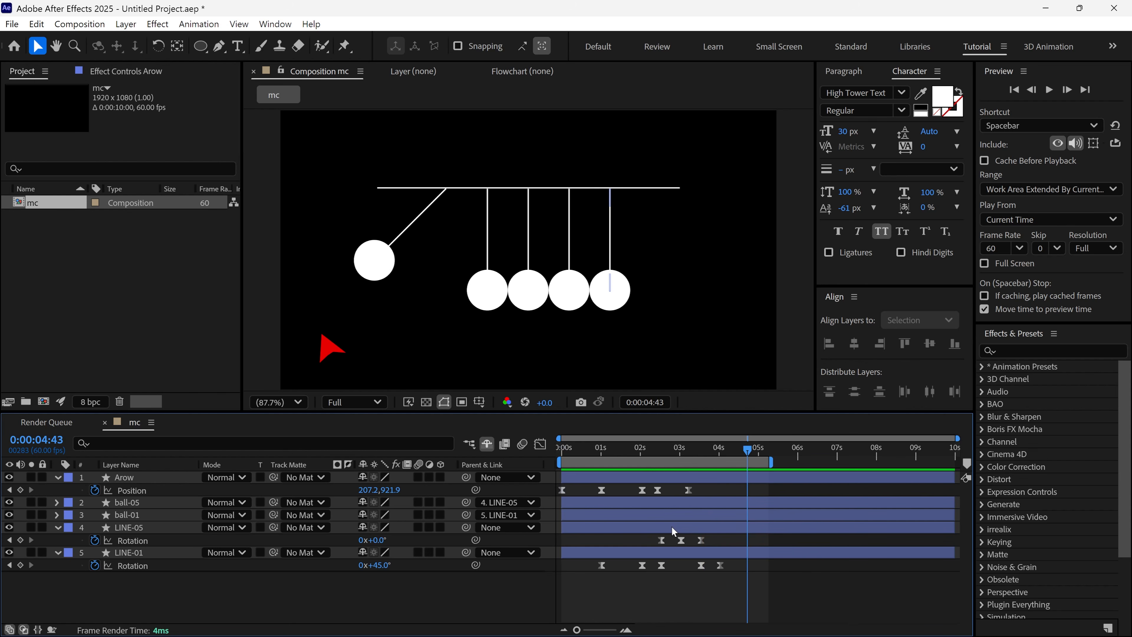
# - Collapse the keyframed properties, reveal the hidden shy layers, and unlock the middle ball, line and ROOF layers
pyautogui.hotkey('ctrl', 'a')
pyautogui.press('u')
pyautogui.click(493, 559)
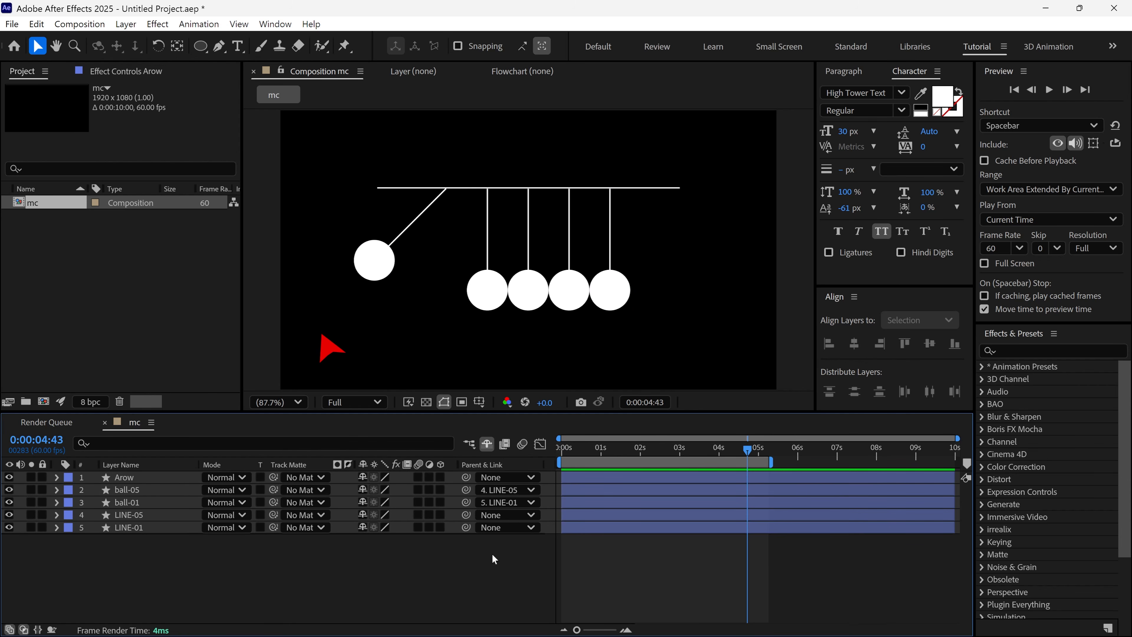
pyautogui.click(488, 445)
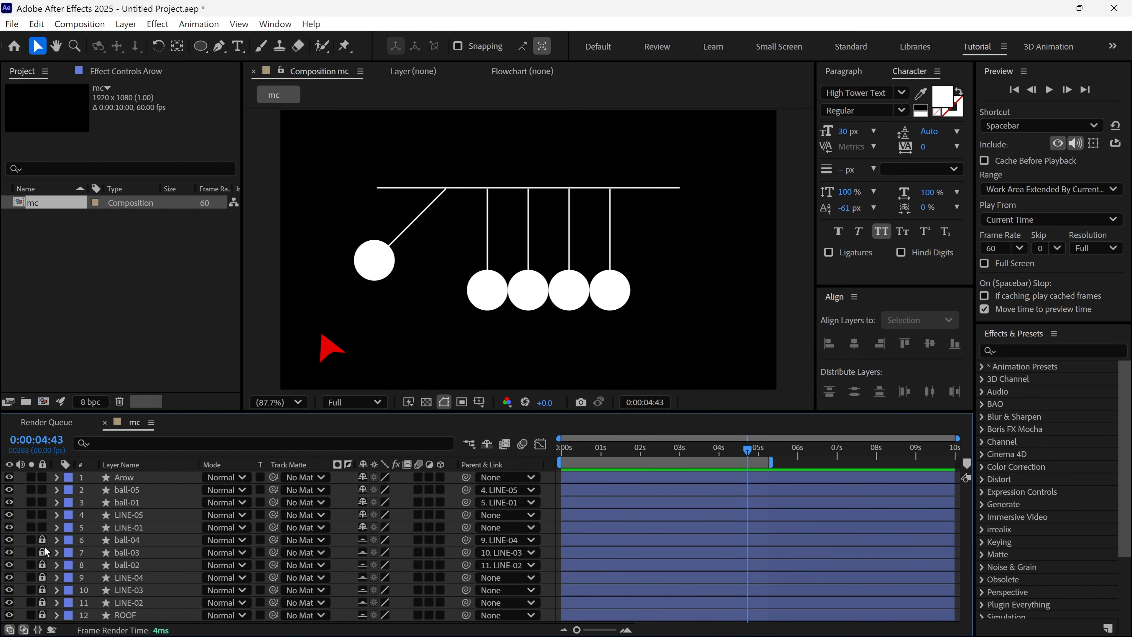
pyautogui.moveTo(42, 542); pyautogui.dragTo(42, 614)
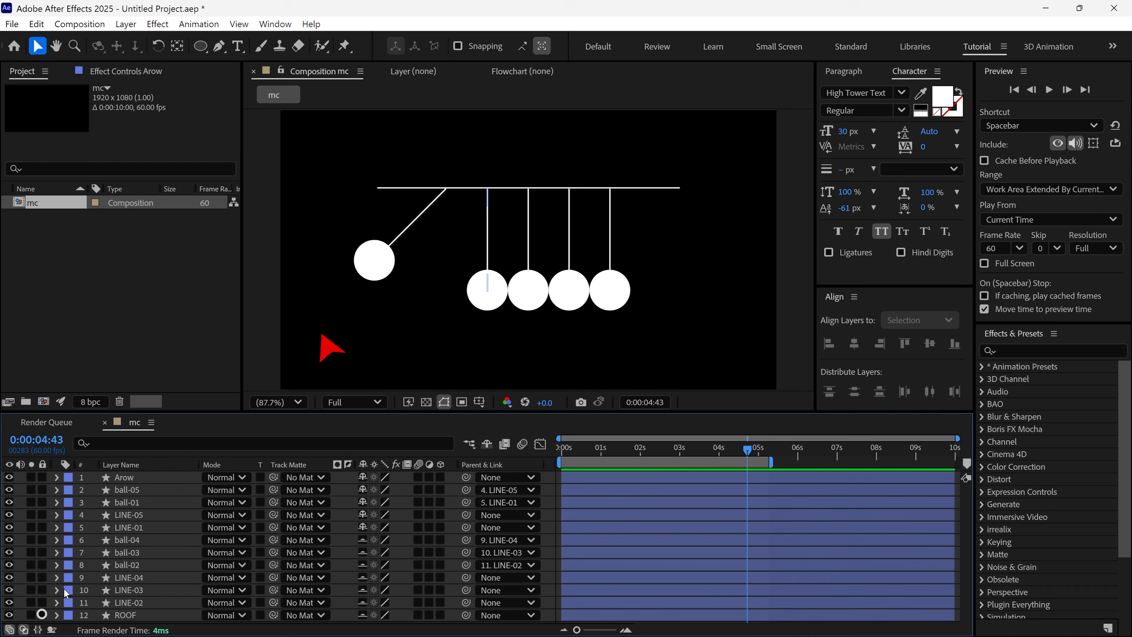
# - Pre-compose every layer except Arow, from ball-05 to ROOF, into a new composition named Animation Ball
pyautogui.click(146, 490)
pyautogui.keyDown('shift'); pyautogui.click(136, 614); pyautogui.keyUp('shift')
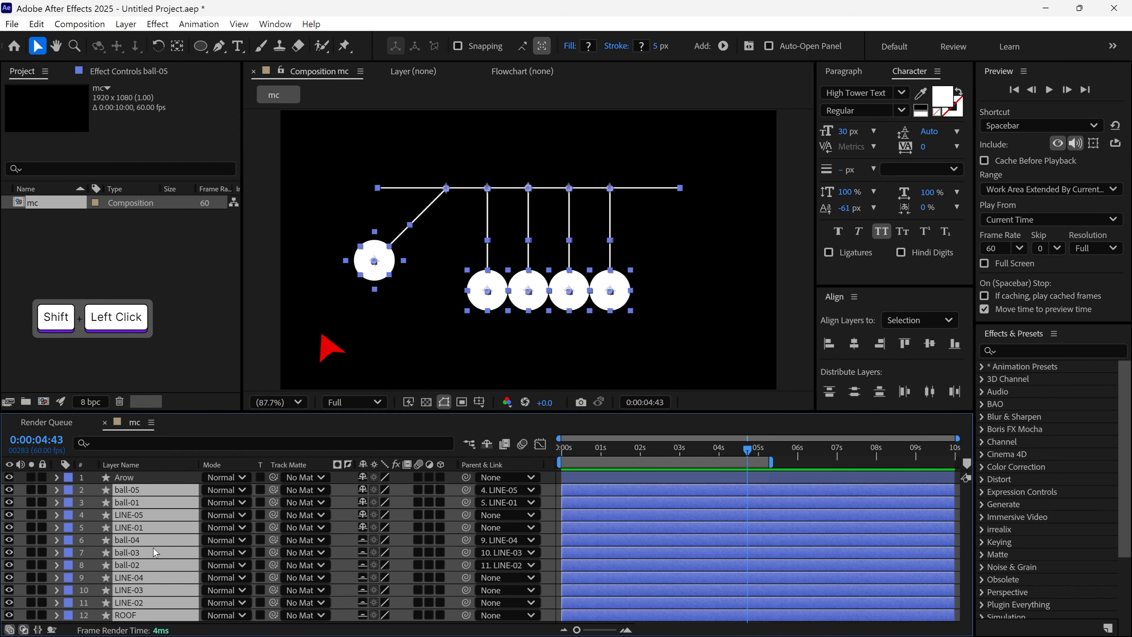
pyautogui.rightClick(165, 505)
pyautogui.click(201, 407)
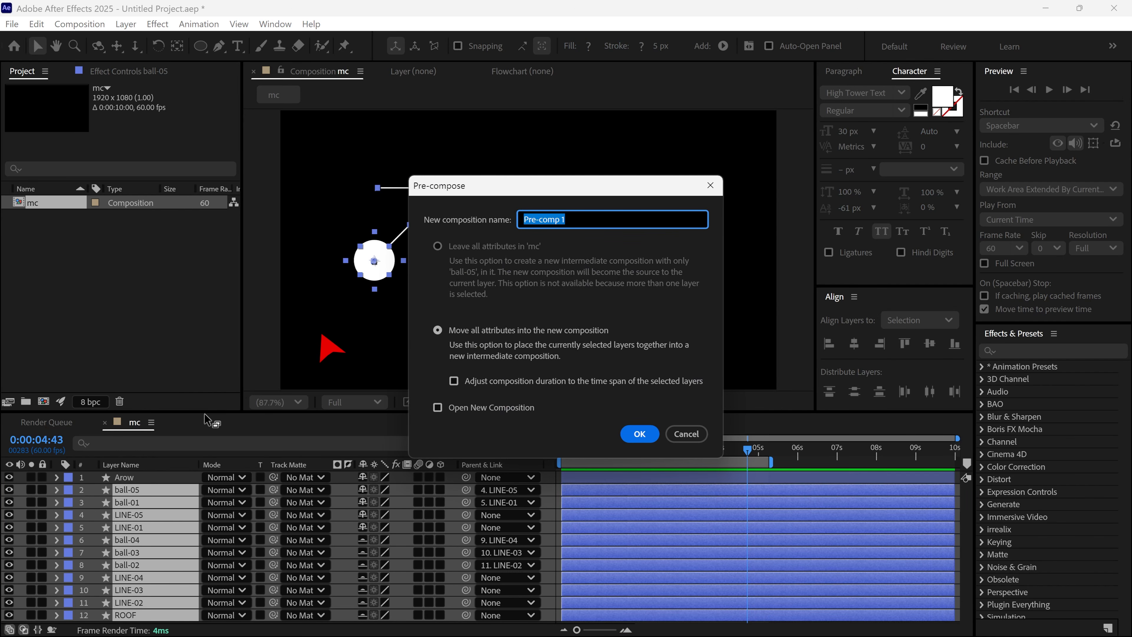
pyautogui.write('Animation Ball')
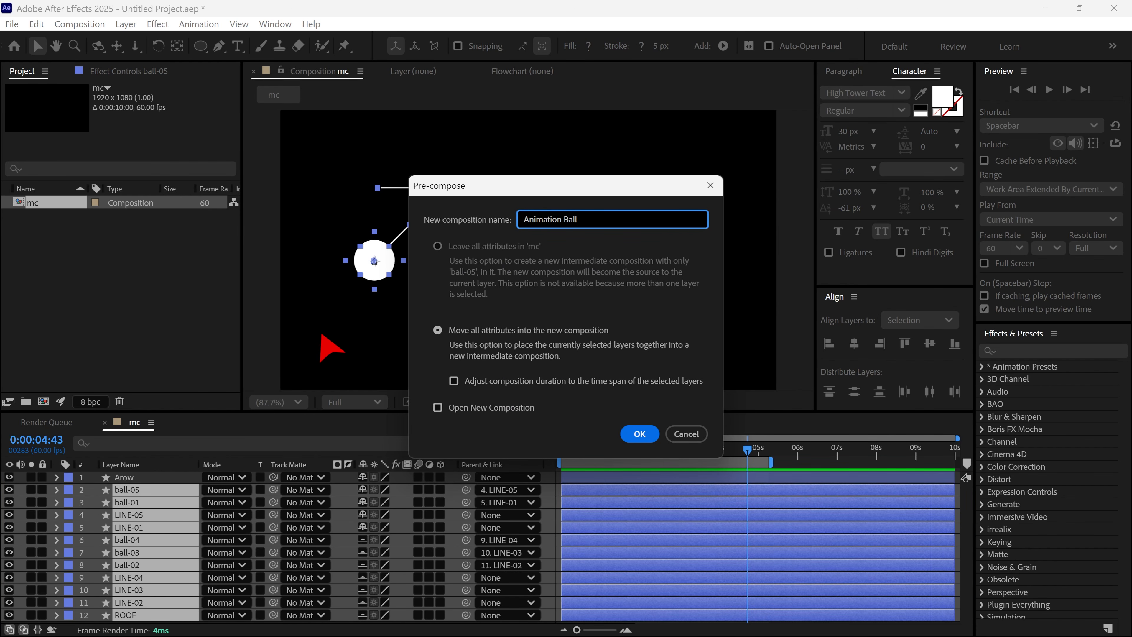
pyautogui.click(639, 434)
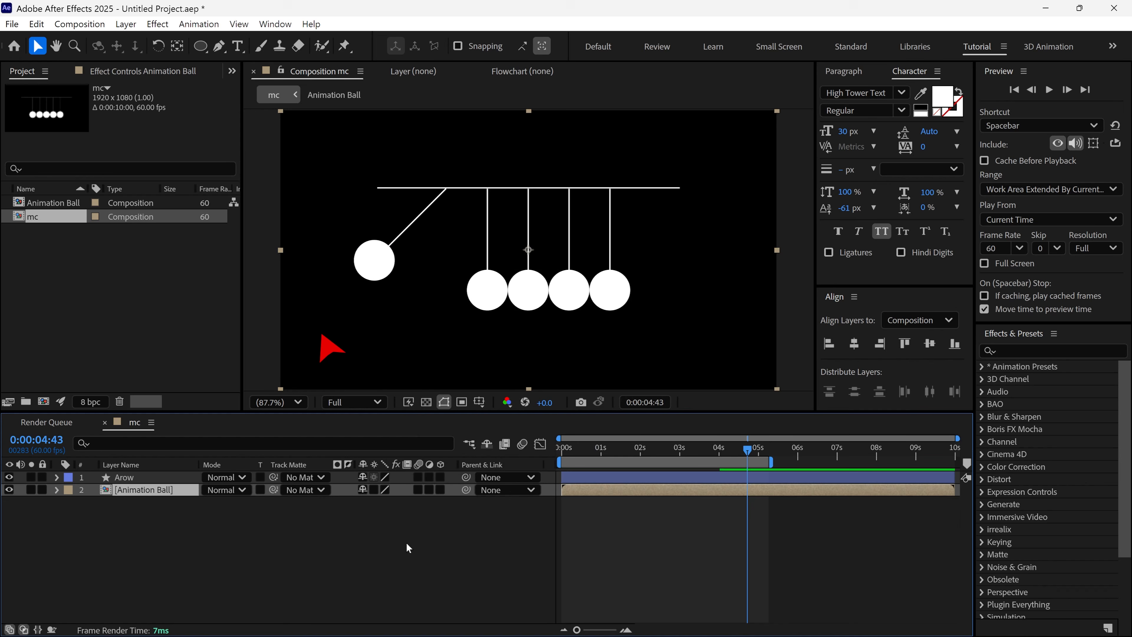
# - Find LINE-01's raised Rotation keyframe inside Animation Ball and split the Animation Ball layer in mc there, at 0:00:02:02
pyautogui.doubleClick(136, 486)
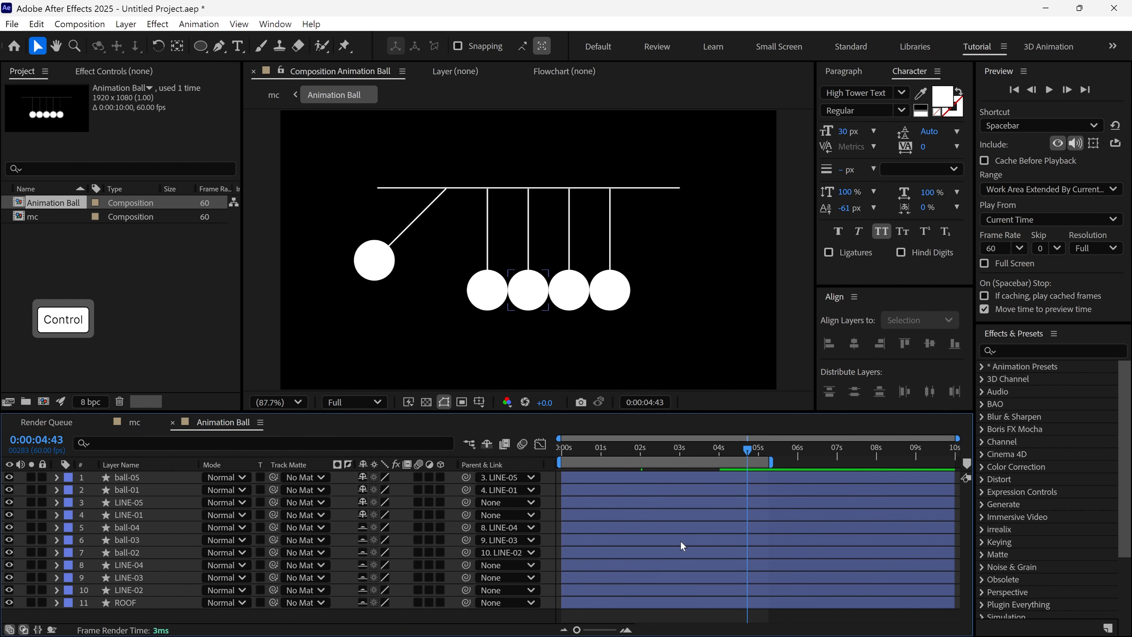
pyautogui.hotkey('ctrl', 'a')
pyautogui.press('u')
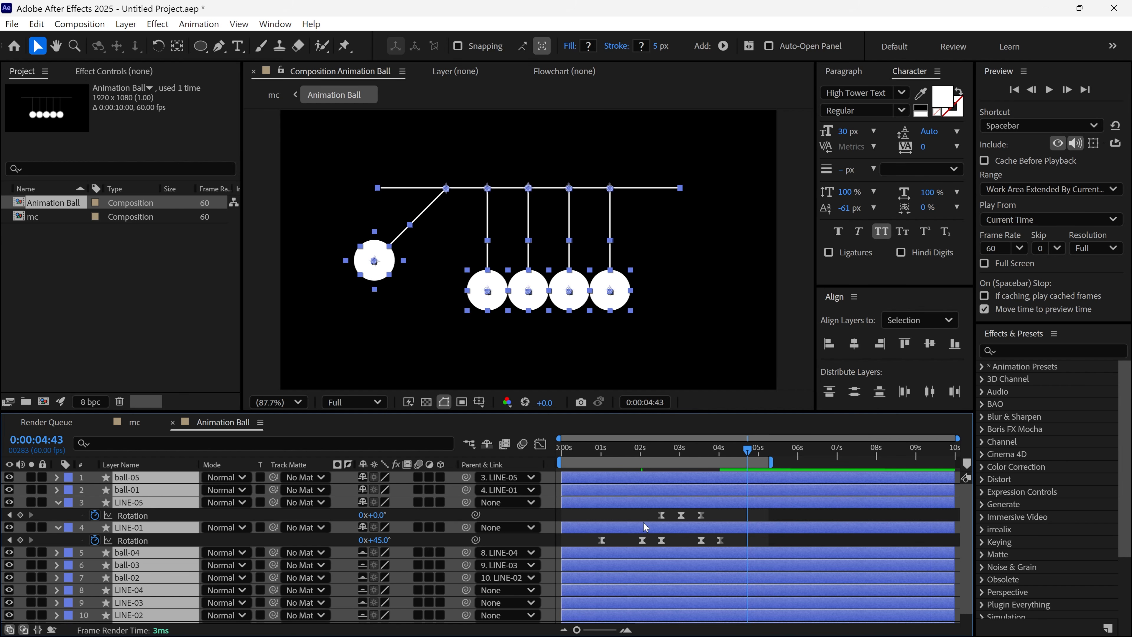
pyautogui.moveTo(632, 452); pyautogui.dragTo(647, 471)
pyautogui.click(130, 429)
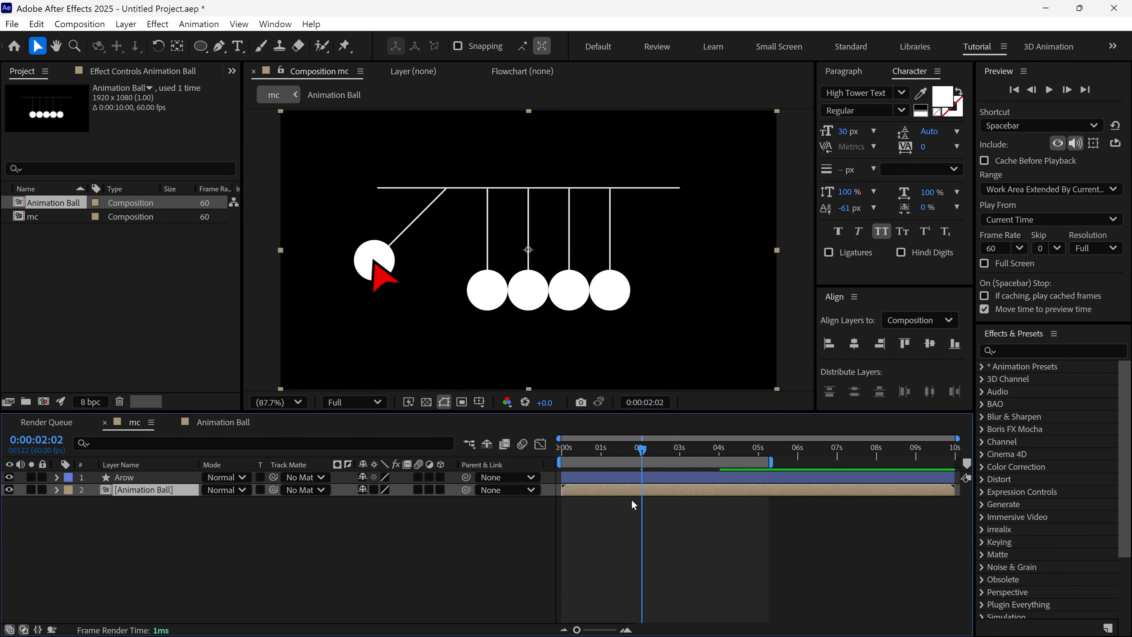
pyautogui.hotkey('ctrl', 'shift', 'd')
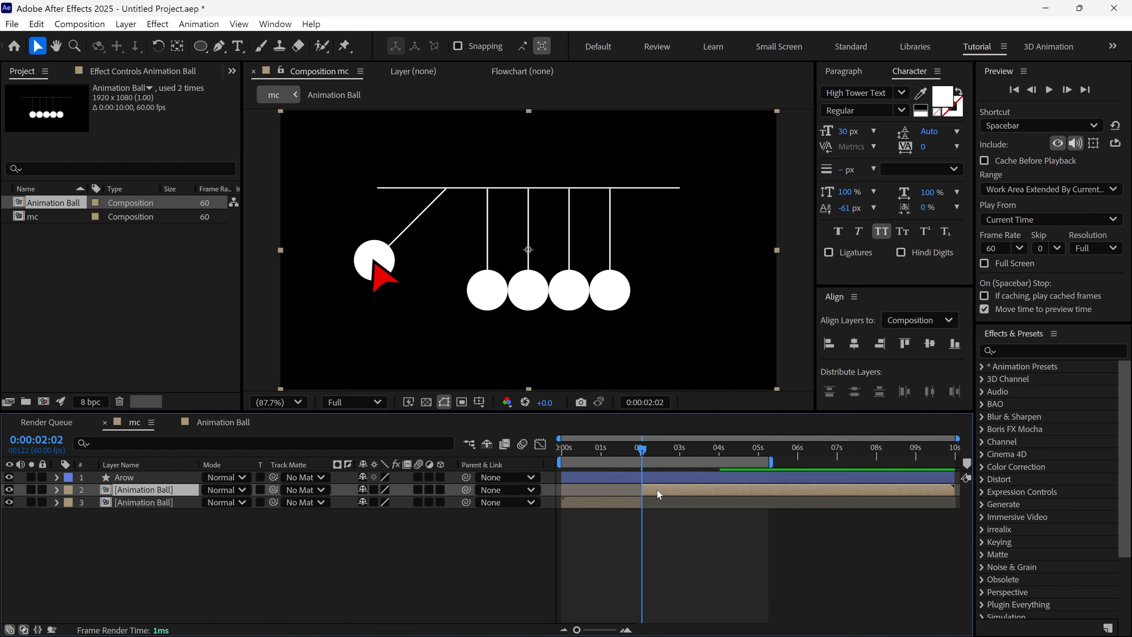
# - Trim the end of the second Animation Ball layer in mc to LINE-01's last Rotation keyframe at 0:00:04:02
pyautogui.doubleClick(656, 489)
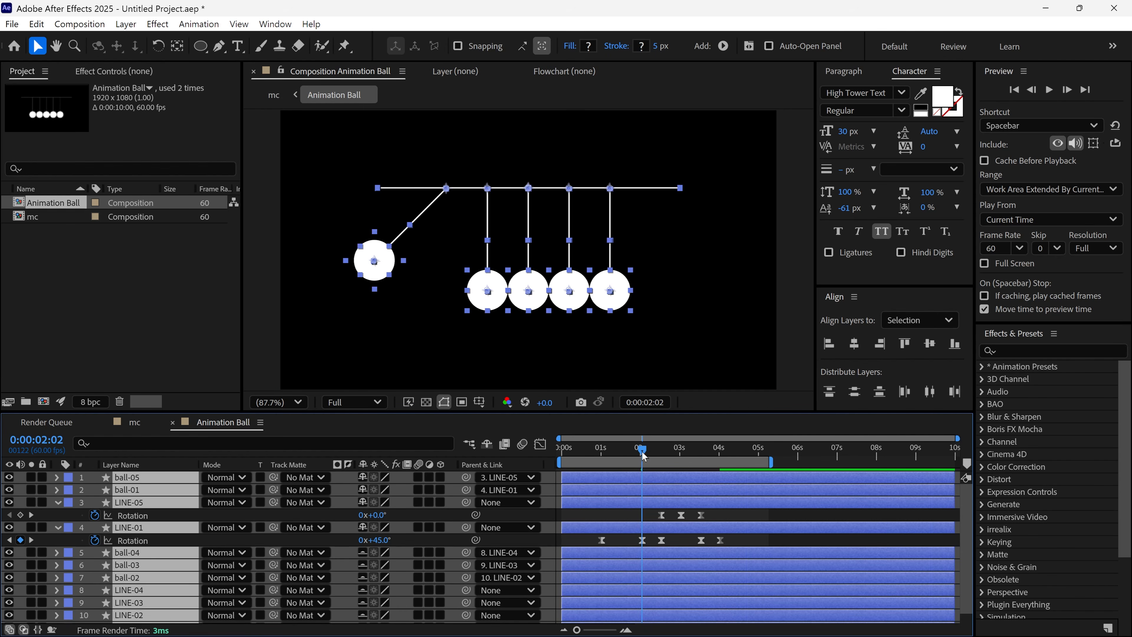
pyautogui.moveTo(642, 451); pyautogui.dragTo(719, 464)
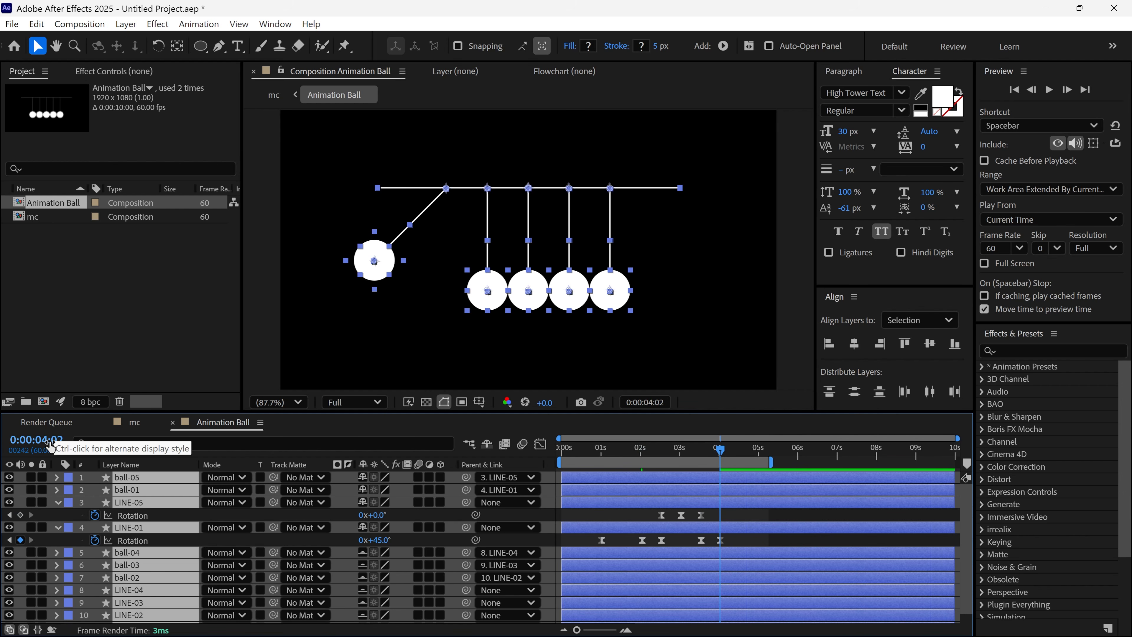
pyautogui.click(134, 422)
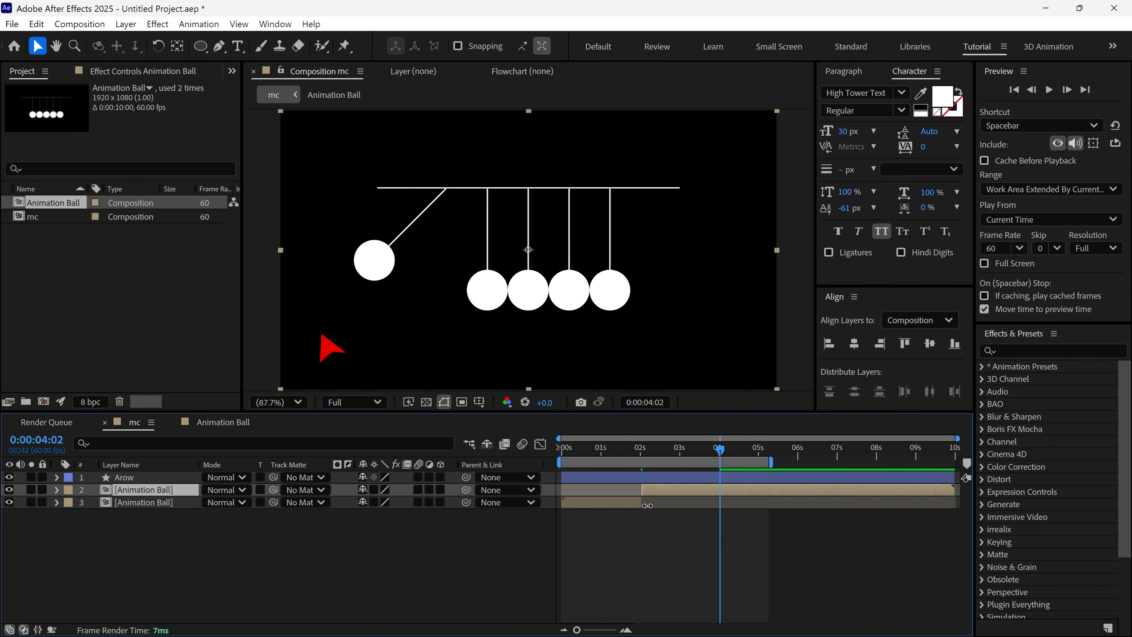
pyautogui.hotkey('alt', ']')
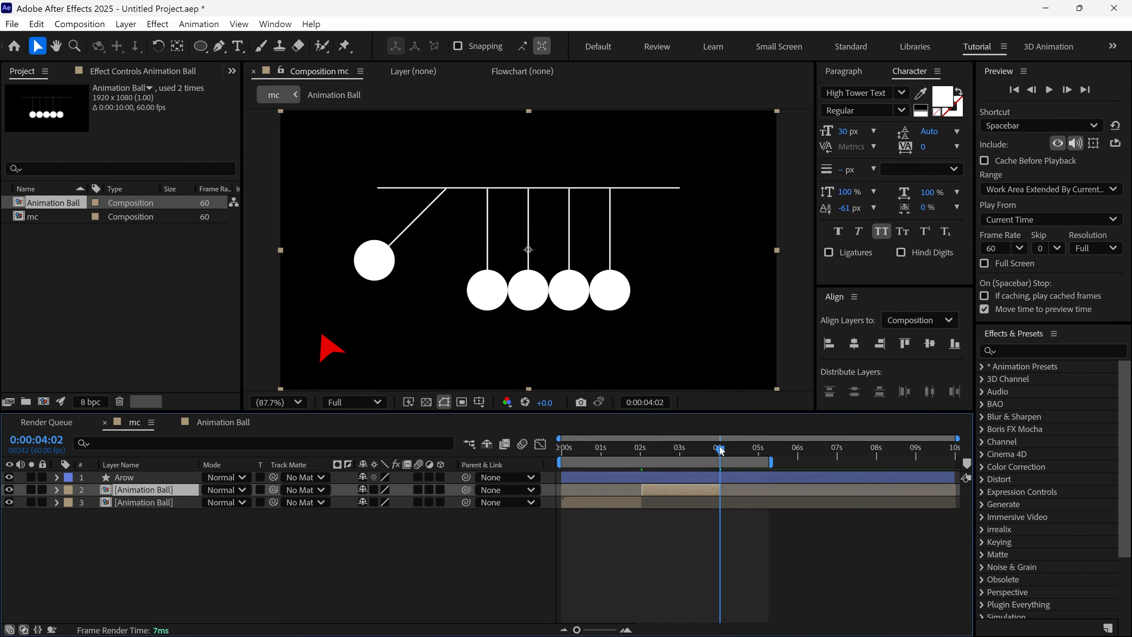
pyautogui.moveTo(720, 450); pyautogui.dragTo(718, 476)
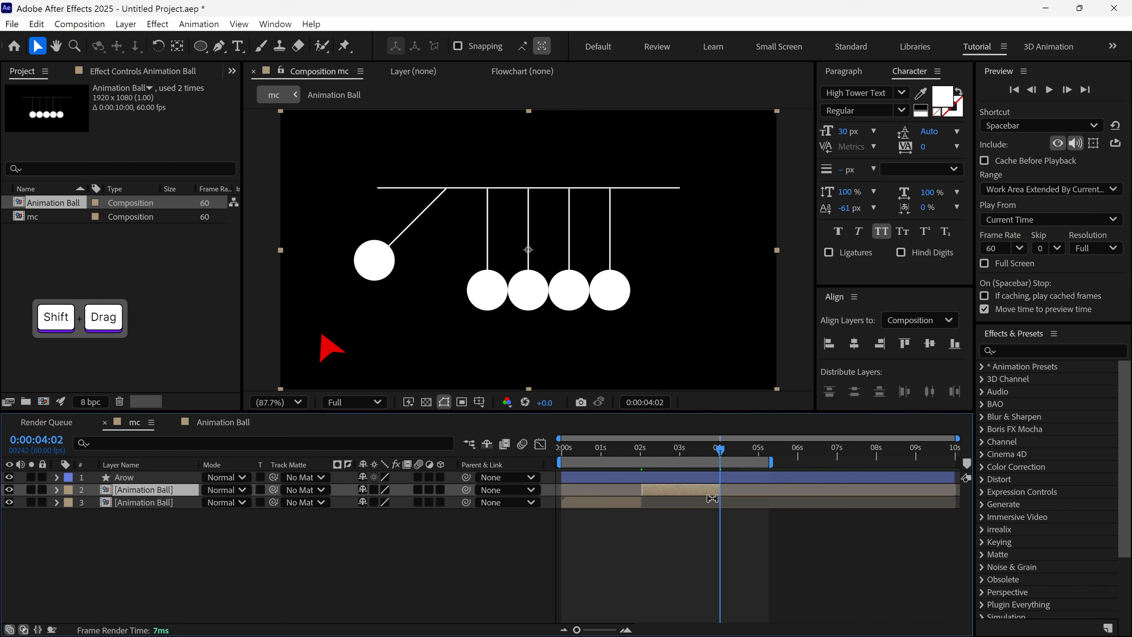
# - Enable time remapping on the second Animation Ball layer and add Time Remap keyframes at 0:00:04:02 and 0:00:02:01
pyautogui.rightClick(679, 492)
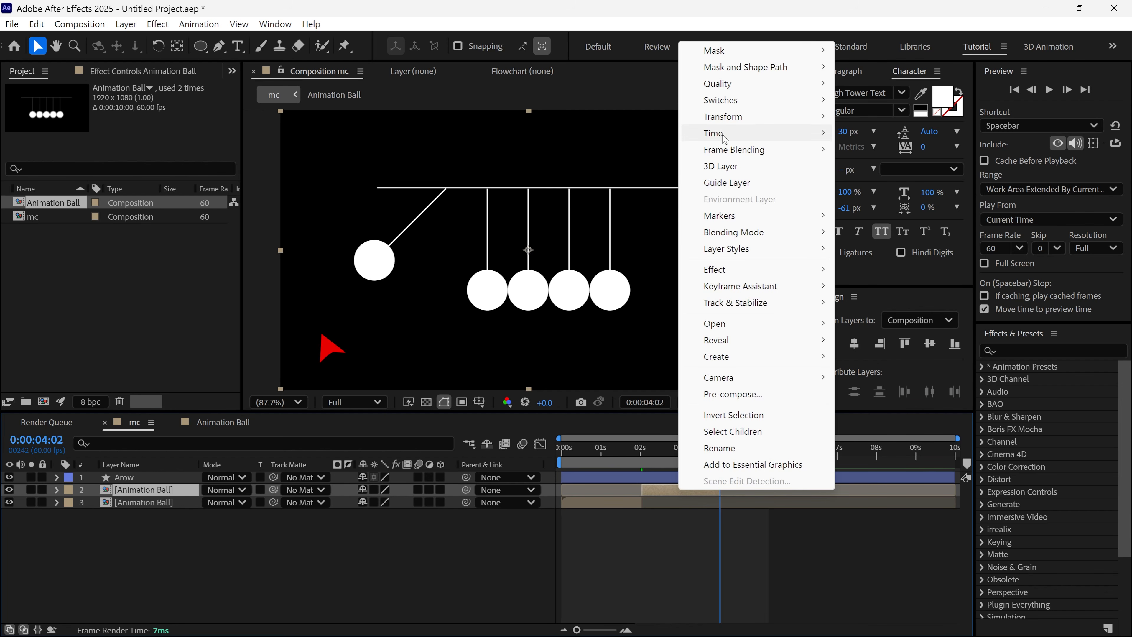
pyautogui.moveTo(734, 137)
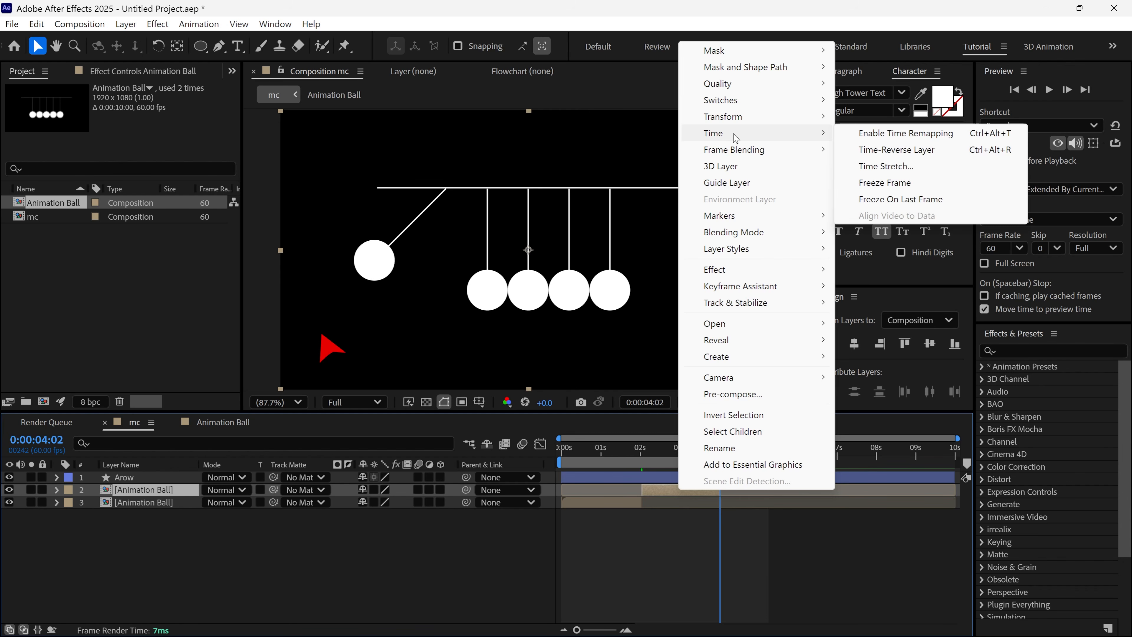
pyautogui.click(908, 134)
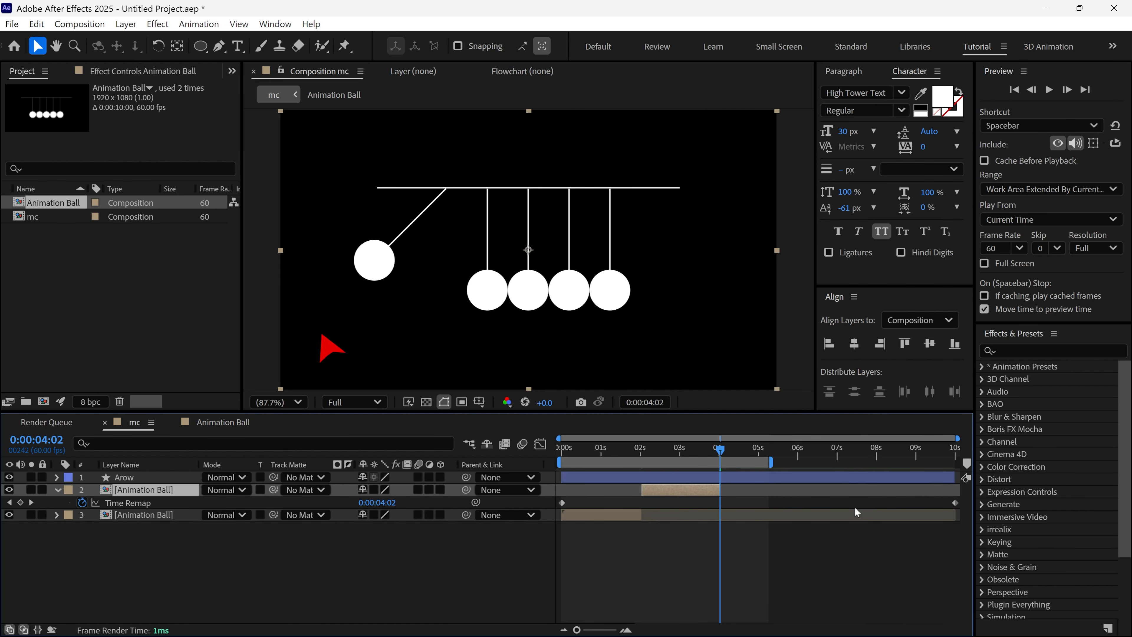
pyautogui.click(20, 502)
pyautogui.click(708, 452)
pyautogui.moveTo(708, 452); pyautogui.dragTo(641, 449)
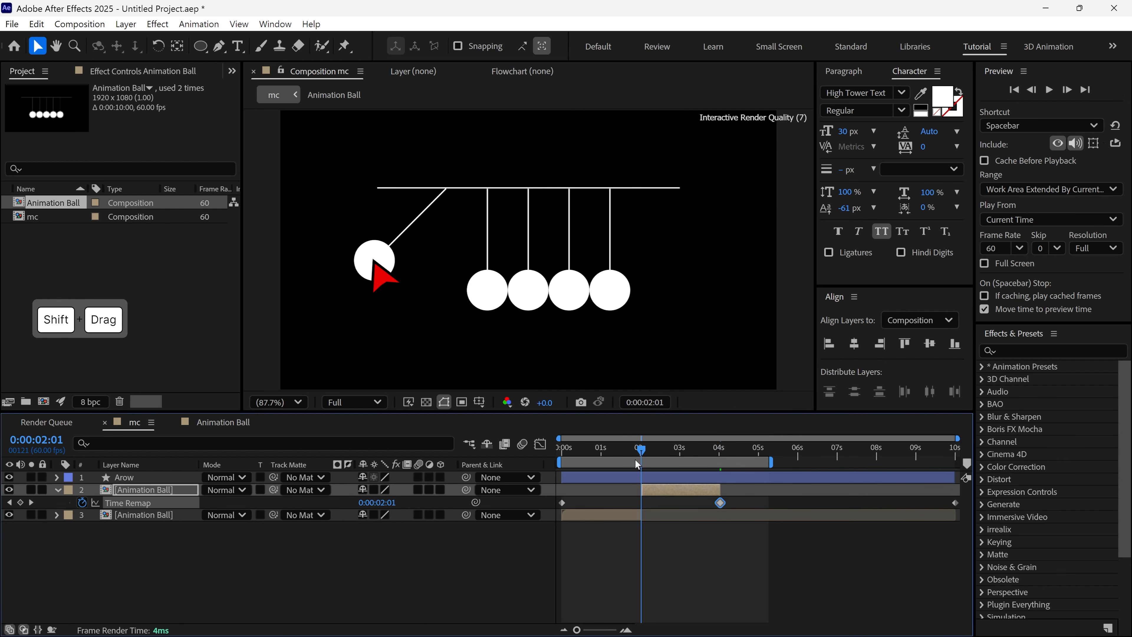
pyautogui.click(20, 502)
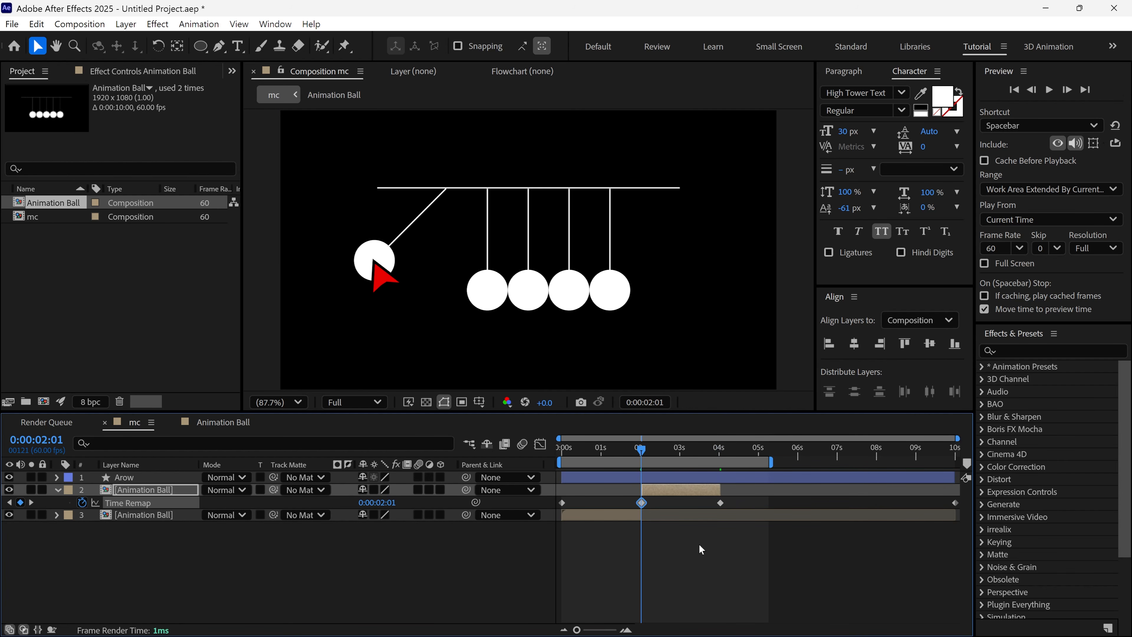
# - Delete the Time Remap keyframes at the composition's start and end from the second Animation Ball layer
pyautogui.moveTo(604, 494); pyautogui.dragTo(533, 514)
pyautogui.press('Delete')
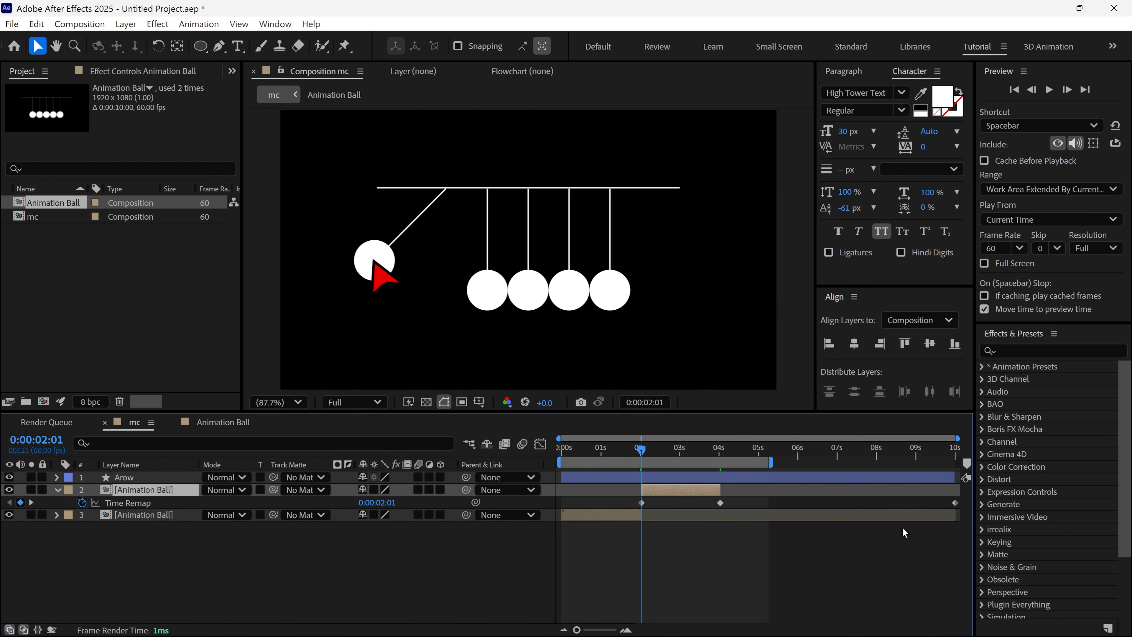
pyautogui.moveTo(935, 498); pyautogui.dragTo(960, 509)
pyautogui.press('Delete')
# - Add the expression loopOutDuration(type = "cycle", duration = 0) to the second Animation Ball layer's Time Remap property
pyautogui.press('alt')
pyautogui.keyDown('alt'); pyautogui.click(82, 502); pyautogui.keyUp('alt')
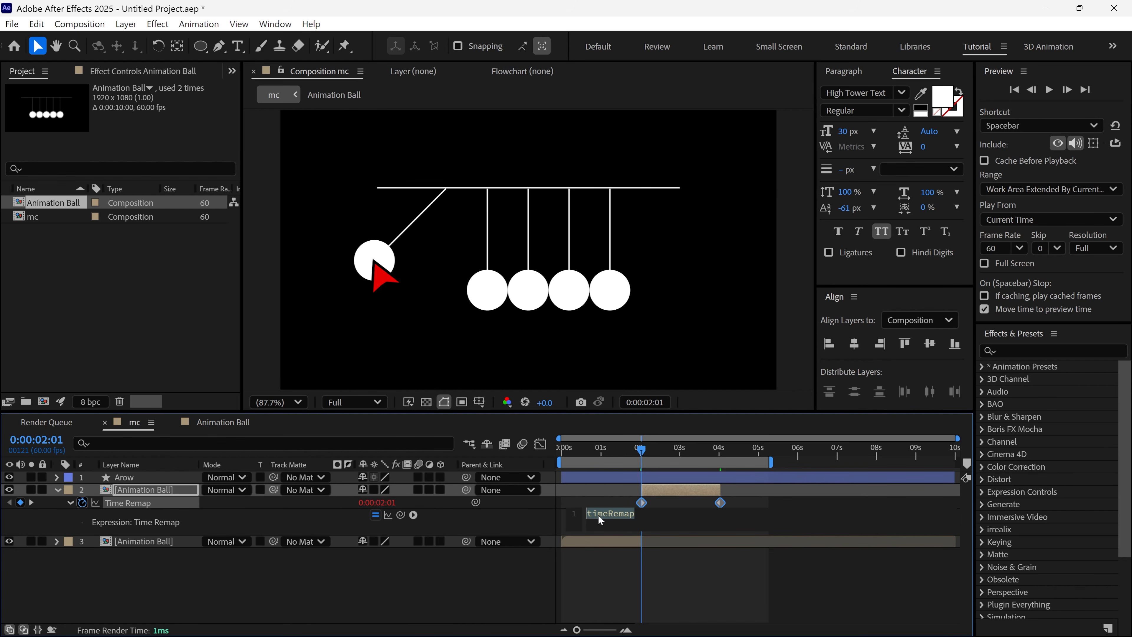
pyautogui.click(413, 515)
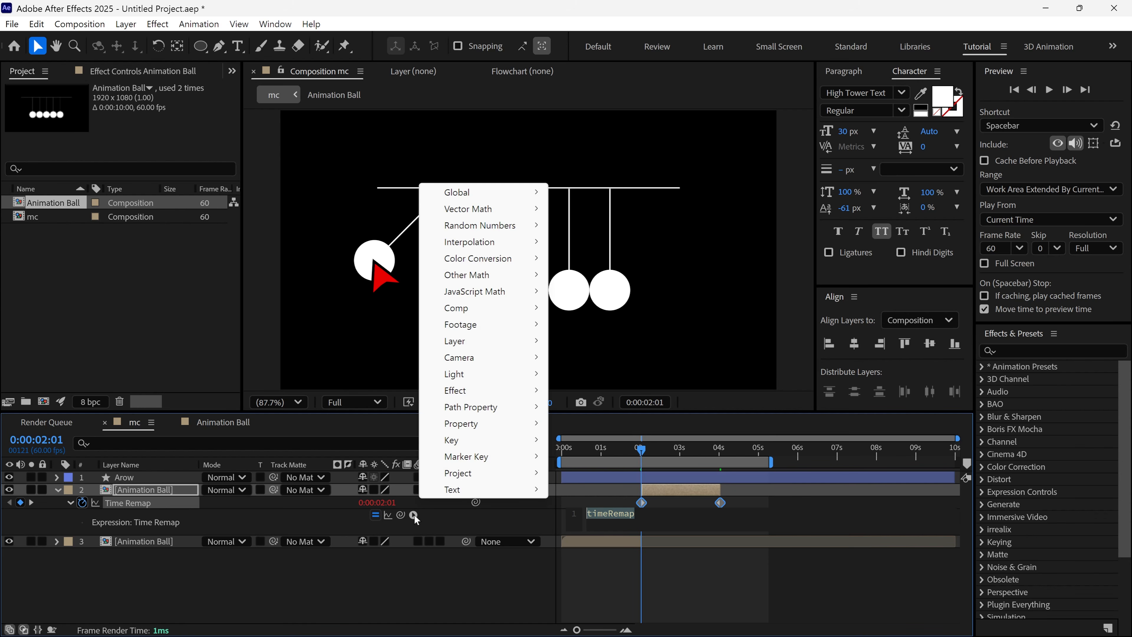
pyautogui.moveTo(463, 427)
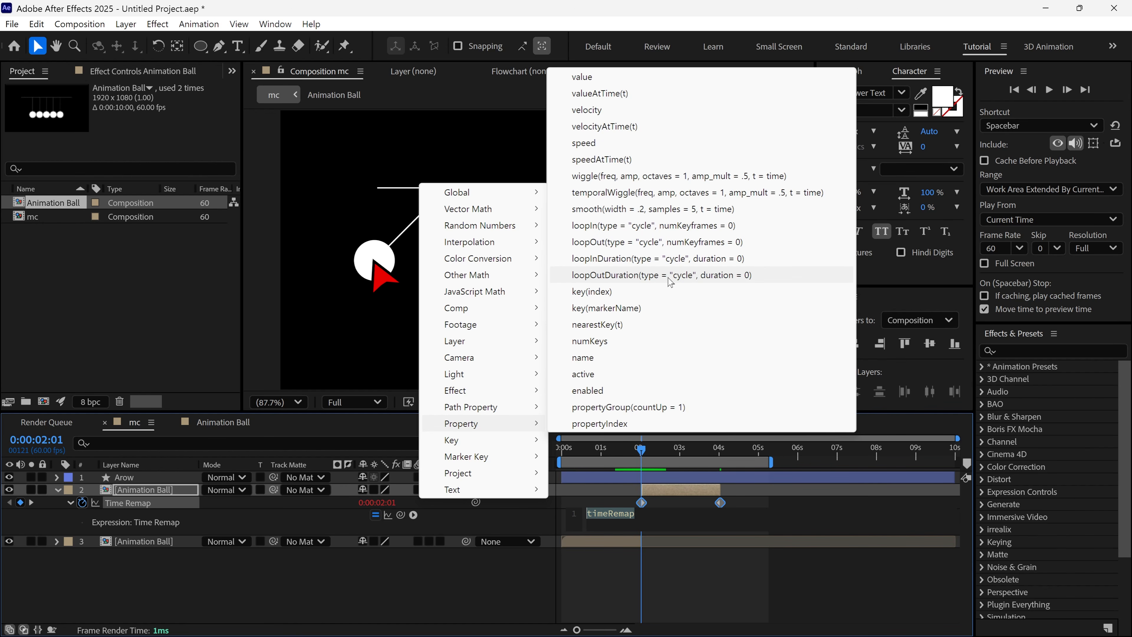
pyautogui.click(668, 278)
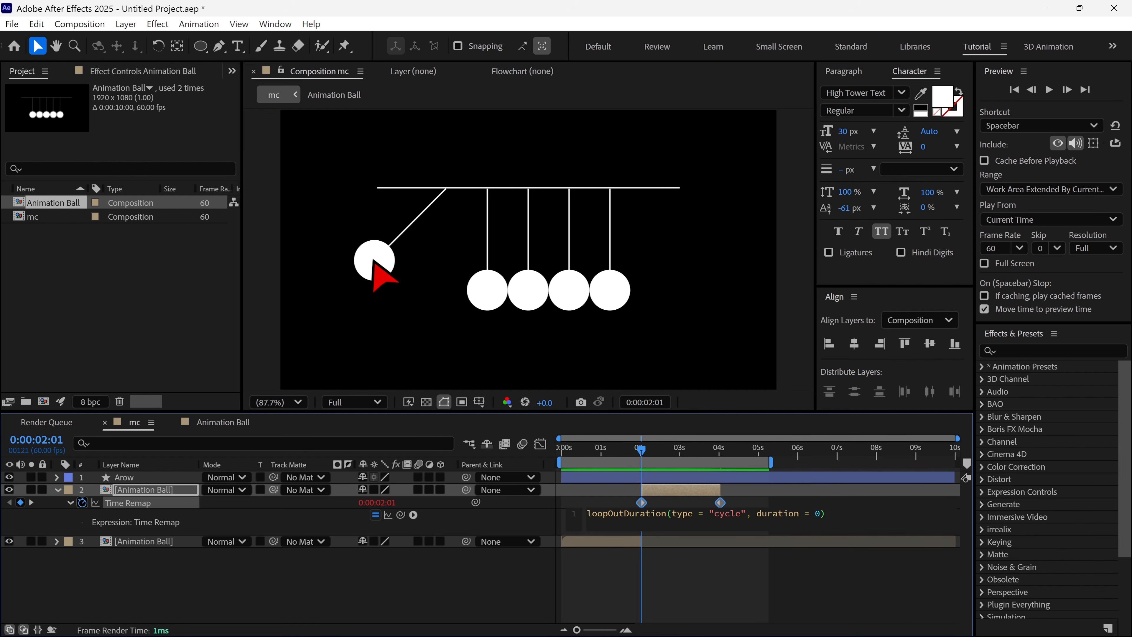
pyautogui.click(701, 497)
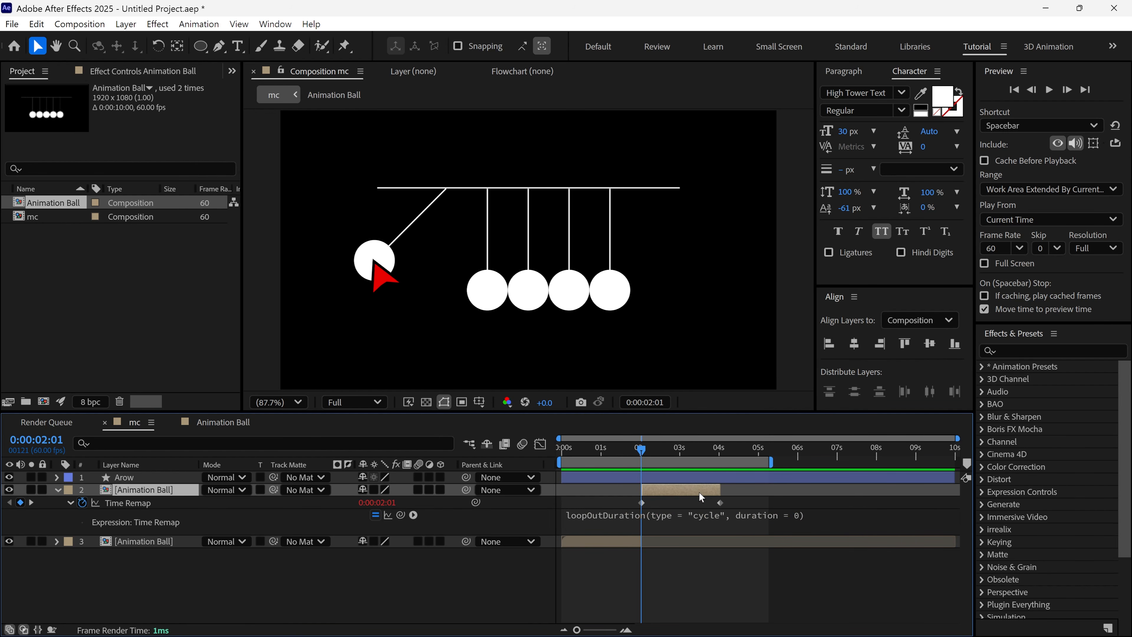
# - Extend the looping Animation Ball layer and the work area to the 10-second composition end, and preview the loop
pyautogui.moveTo(724, 492); pyautogui.dragTo(965, 487)
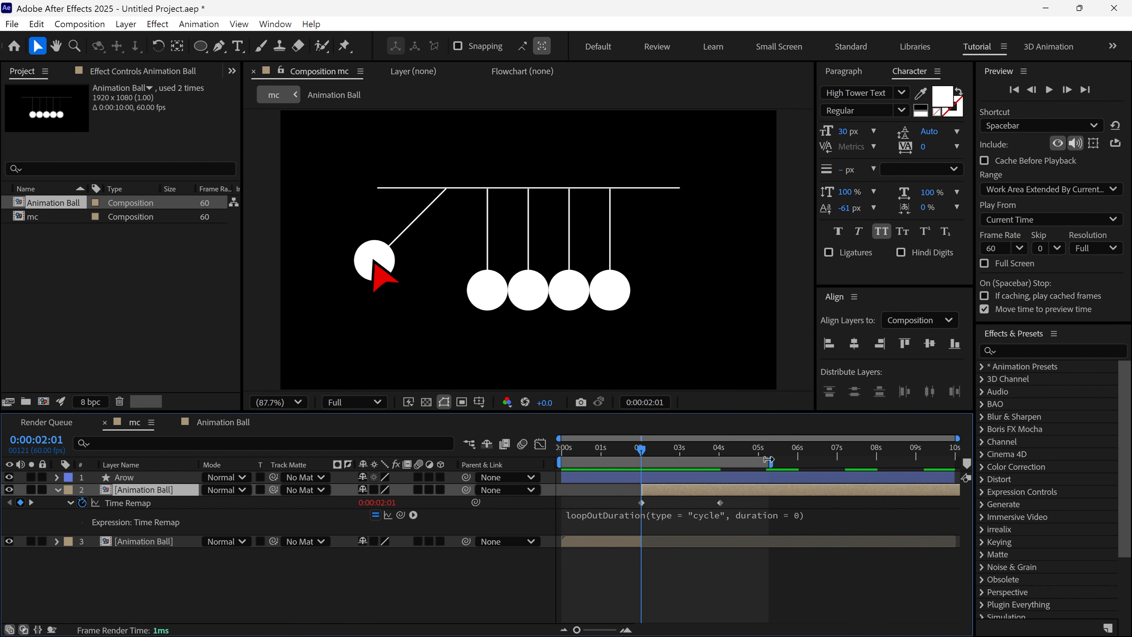
pyautogui.moveTo(770, 463); pyautogui.dragTo(957, 464)
pyautogui.press('space')
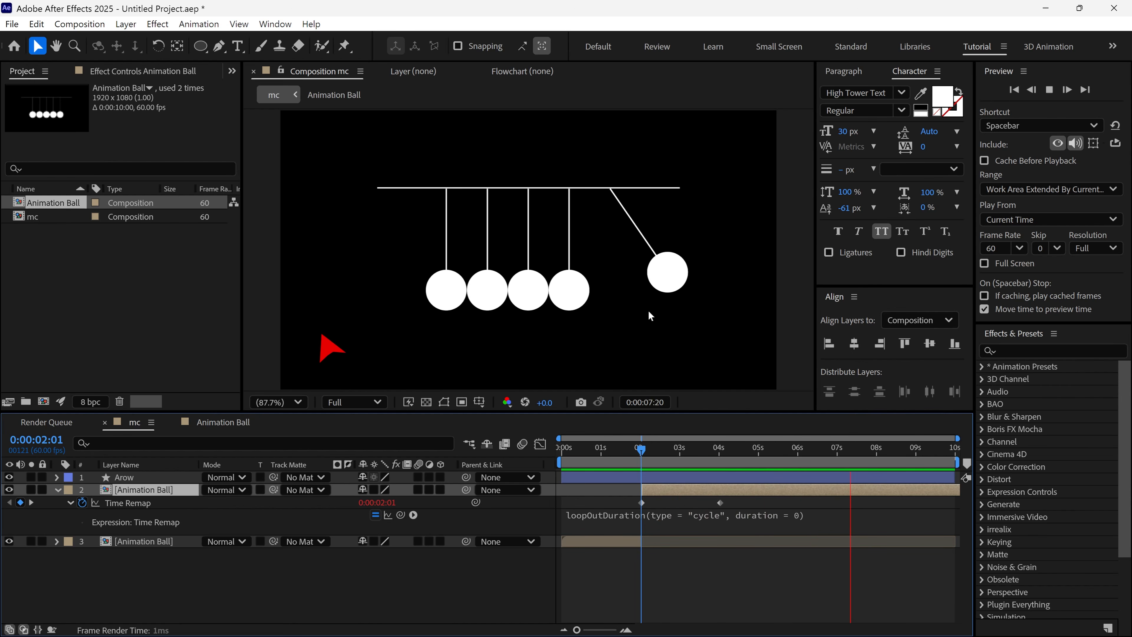
pyautogui.press('space')
# - Preview the swing in the Animation Ball pre-comp, and play back the looped animation in the mc composition
pyautogui.doubleClick(683, 492)
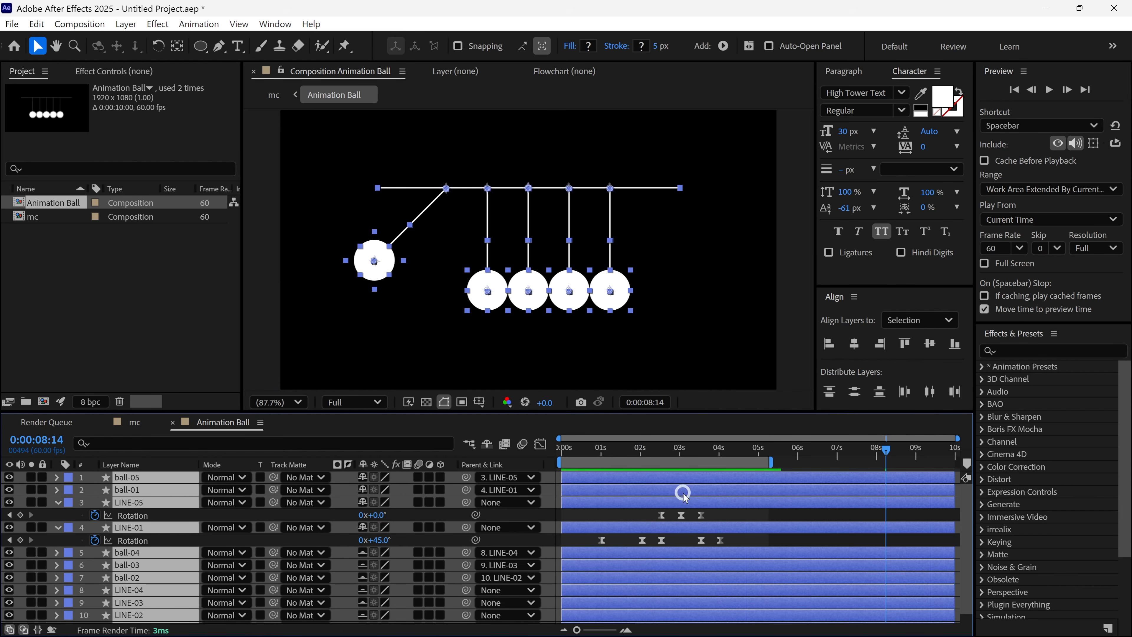
pyautogui.press('space')
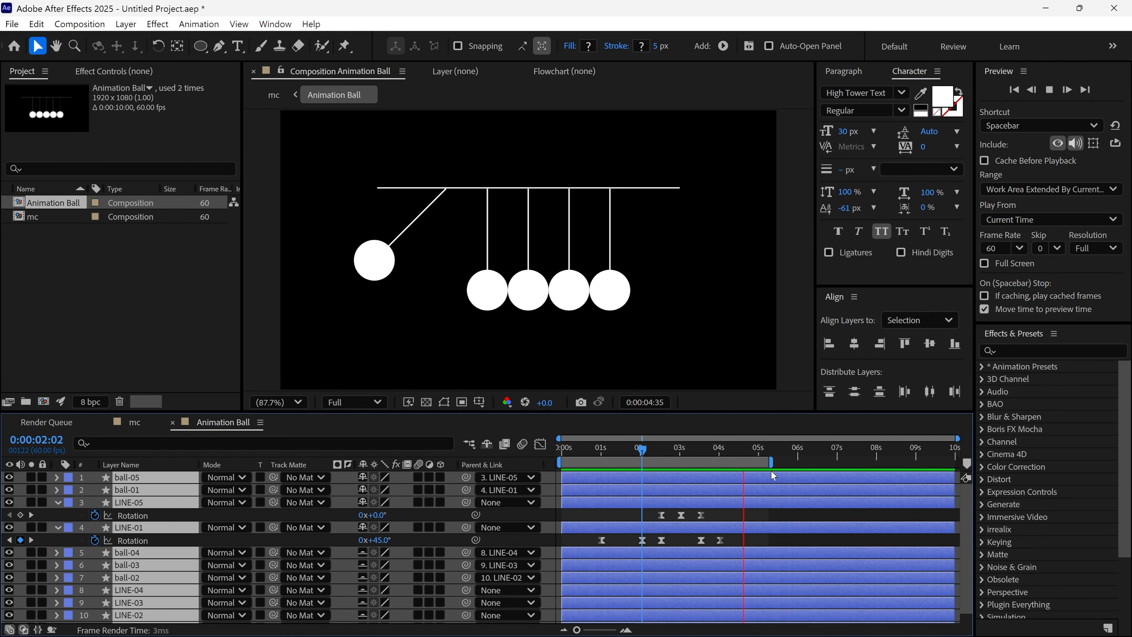
pyautogui.press('space')
pyautogui.click(141, 423)
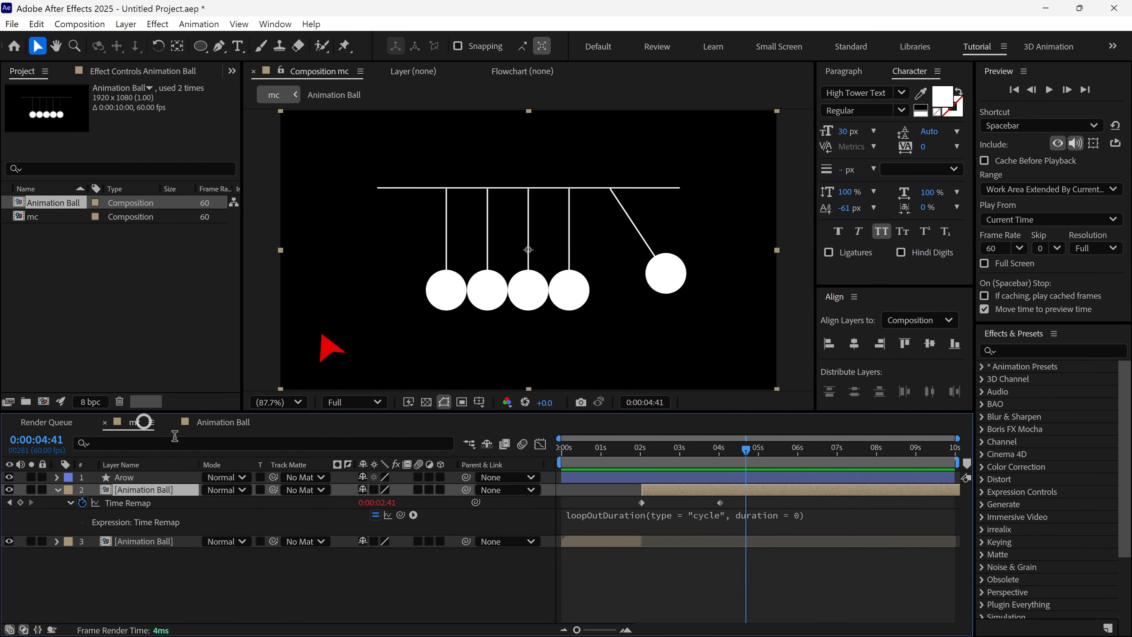
pyautogui.press('space')
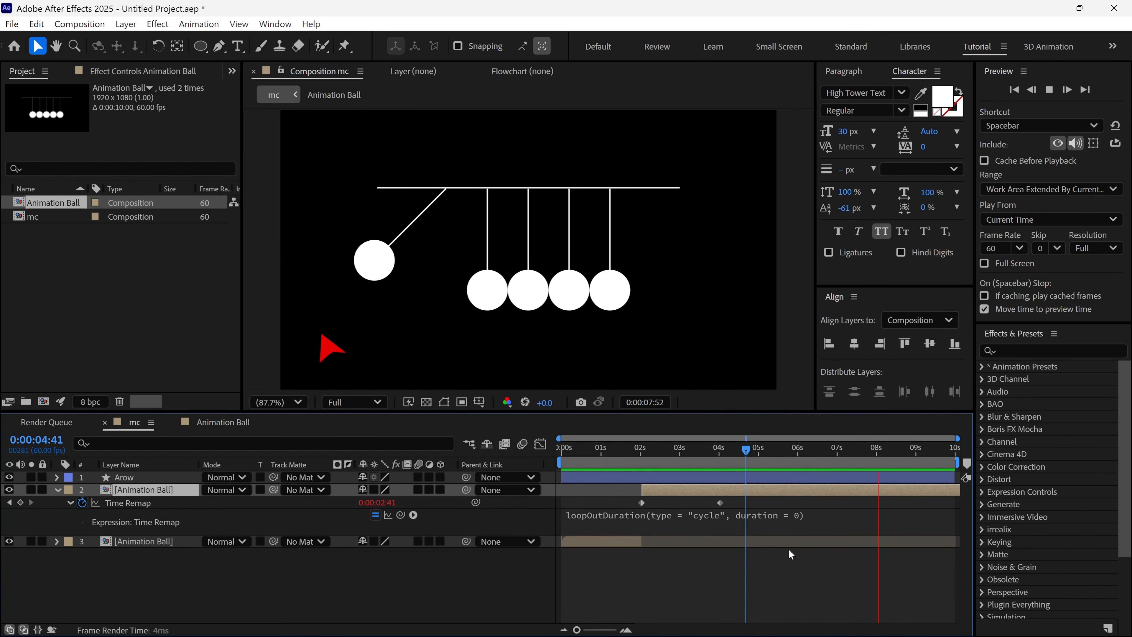
pyautogui.press('space')
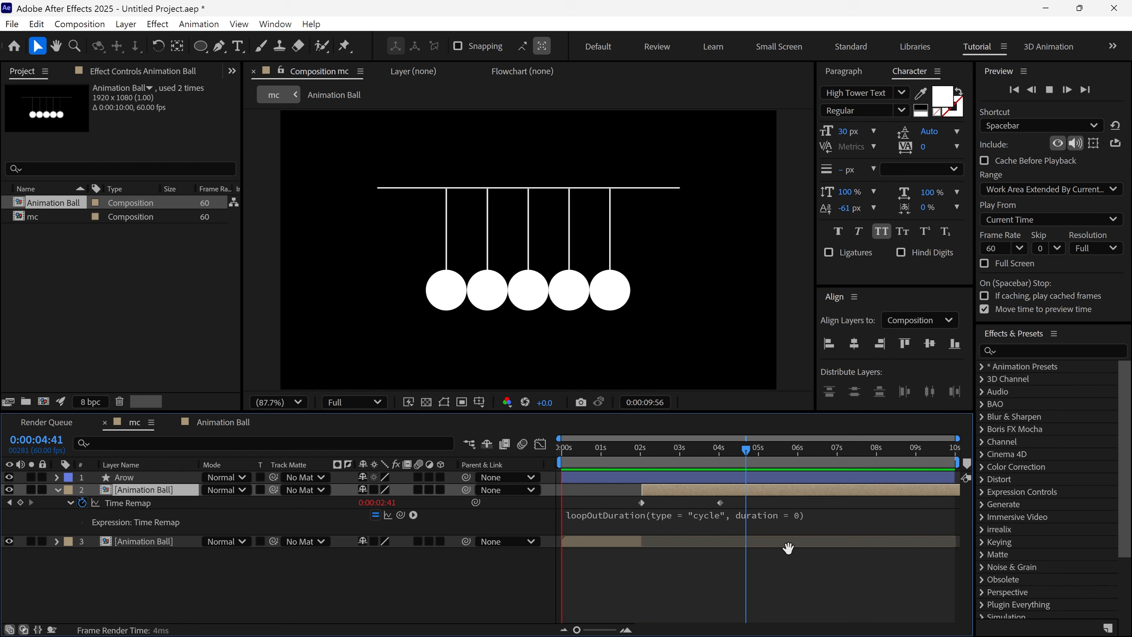
# - Show the keyframed properties of all layers in mc, and collapse the Arow and second Animation Ball layers
pyautogui.hotkey('ctrl', 'a')
pyautogui.press('u')
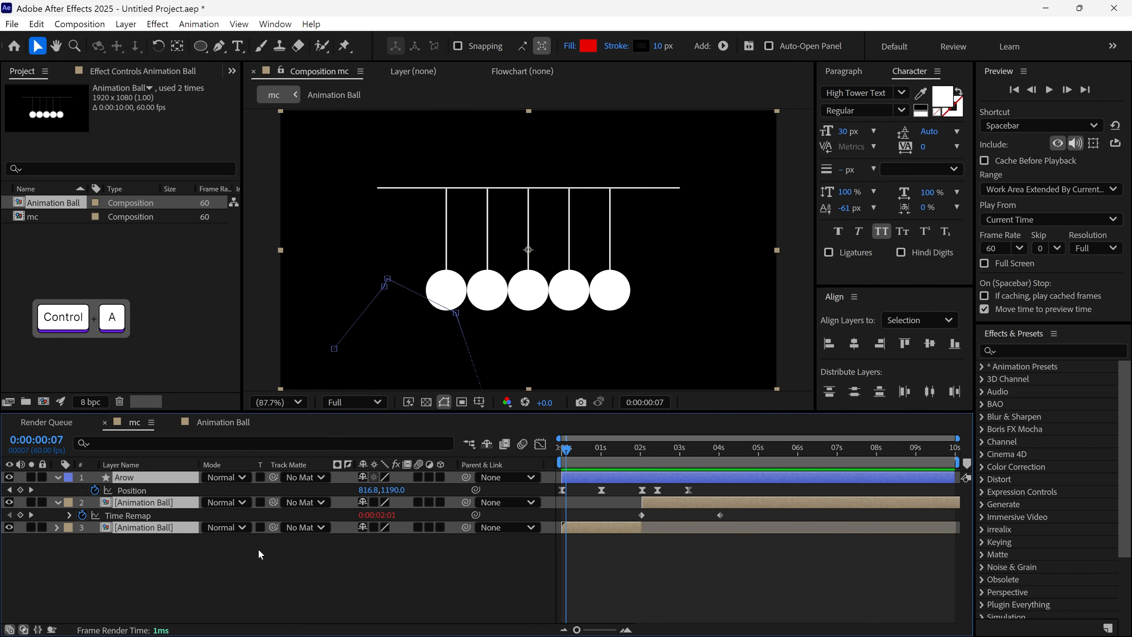
pyautogui.click(57, 479)
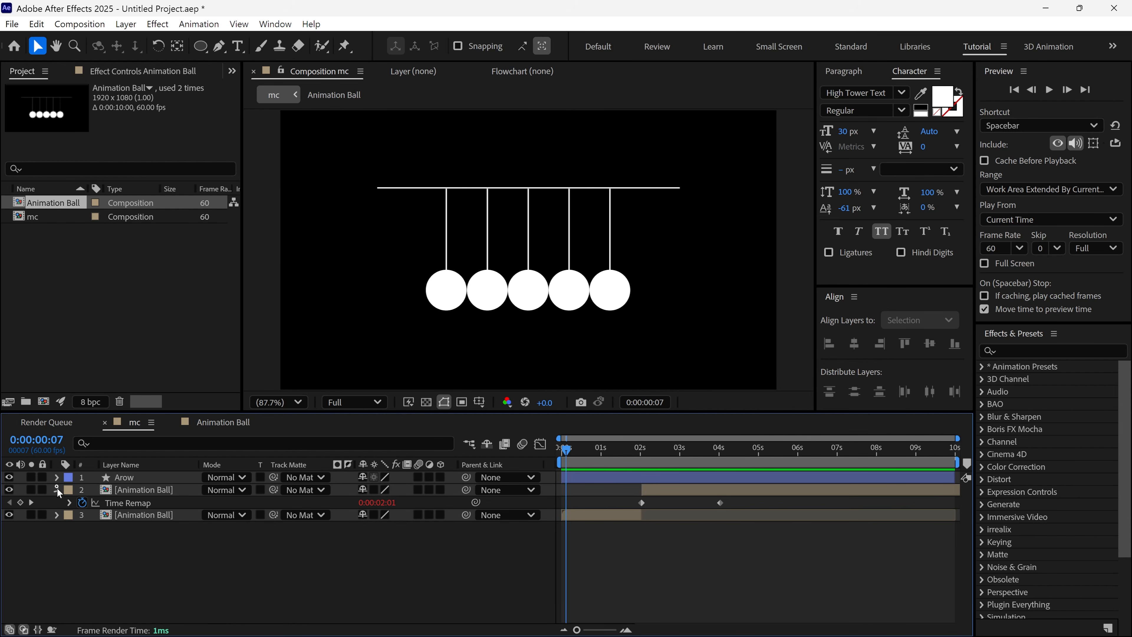
pyautogui.click(56, 489)
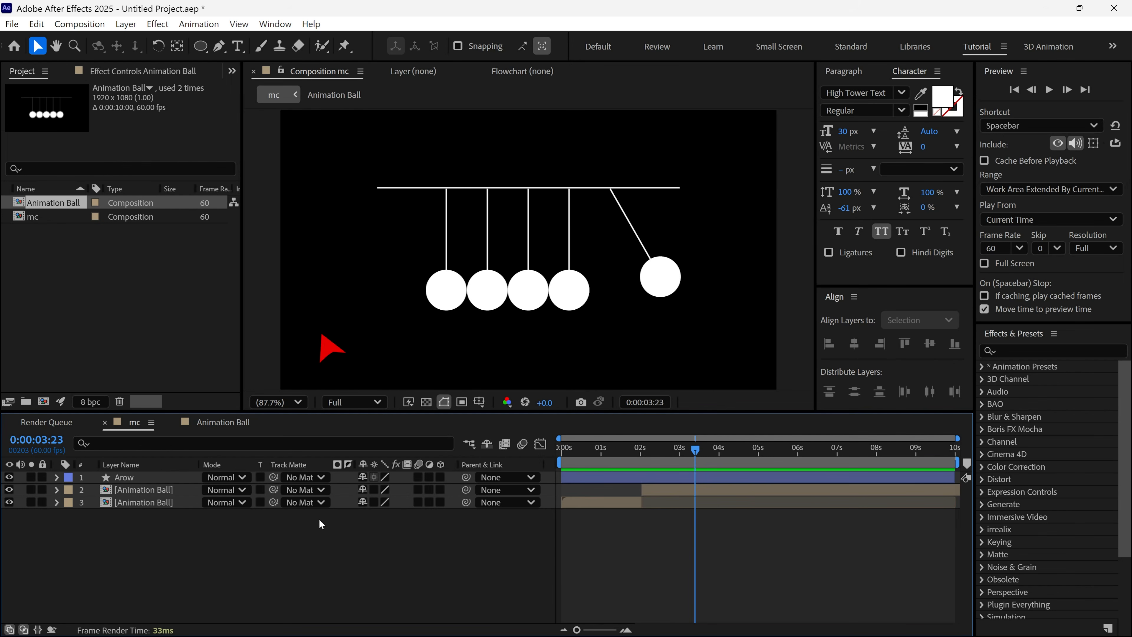
# - Create a 1920 x 1080 px solid named RAMP in the mc composition
pyautogui.rightClick(306, 527)
pyautogui.moveTo(361, 352)
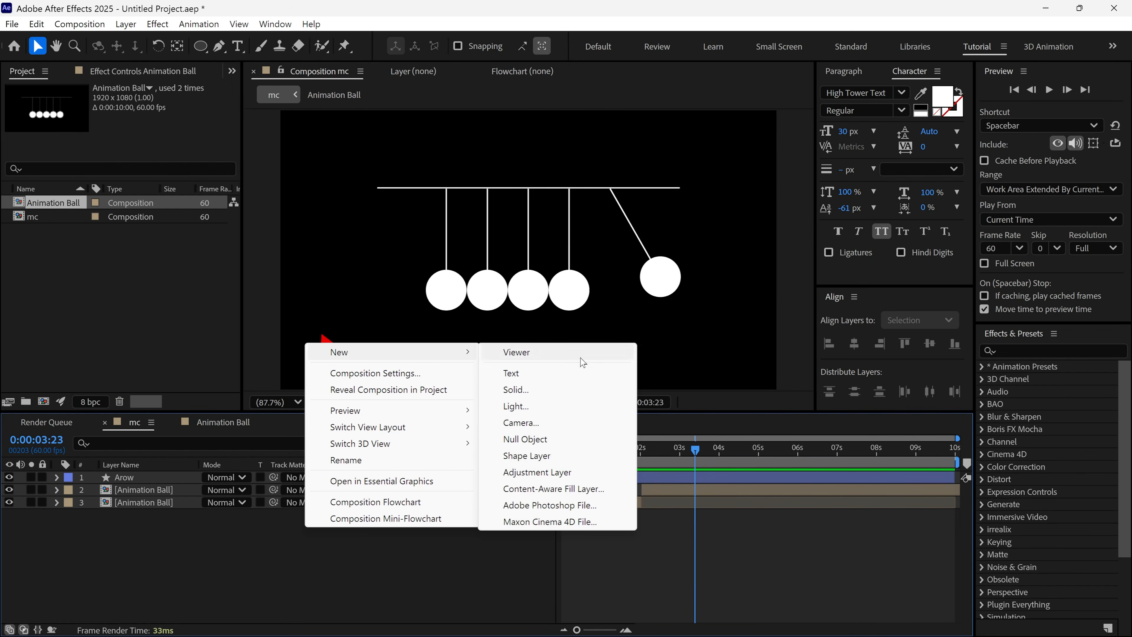
pyautogui.click(571, 389)
pyautogui.write('RAMP')
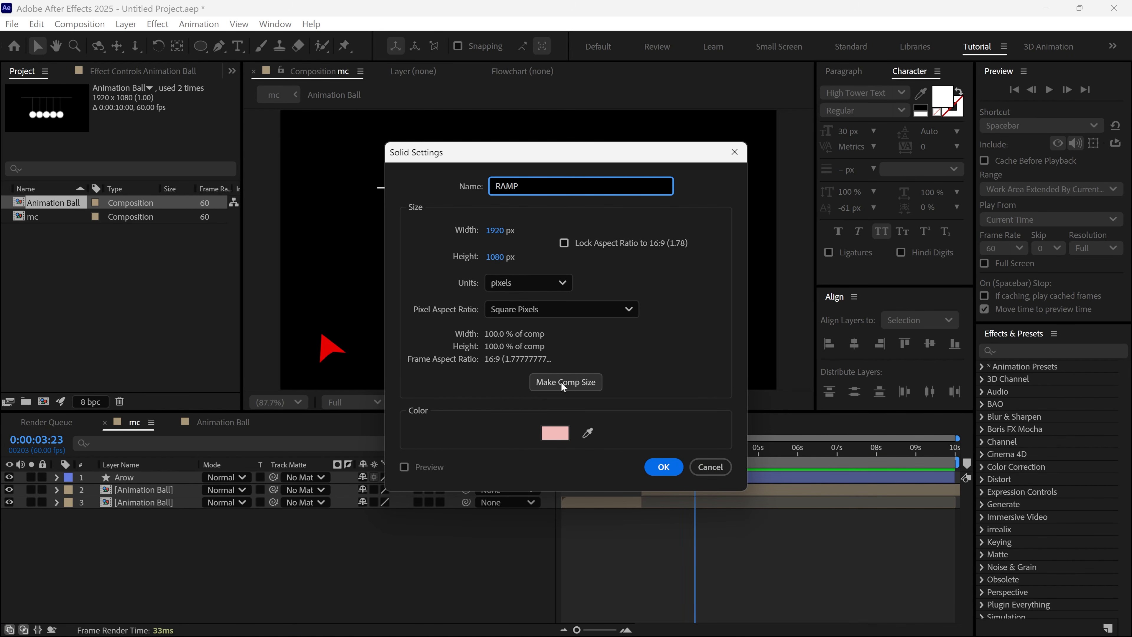
pyautogui.click(673, 467)
# - Apply the Gradient Ramp and Colorama effects to the RAMP solid
pyautogui.click(1073, 349)
pyautogui.write('ramp')
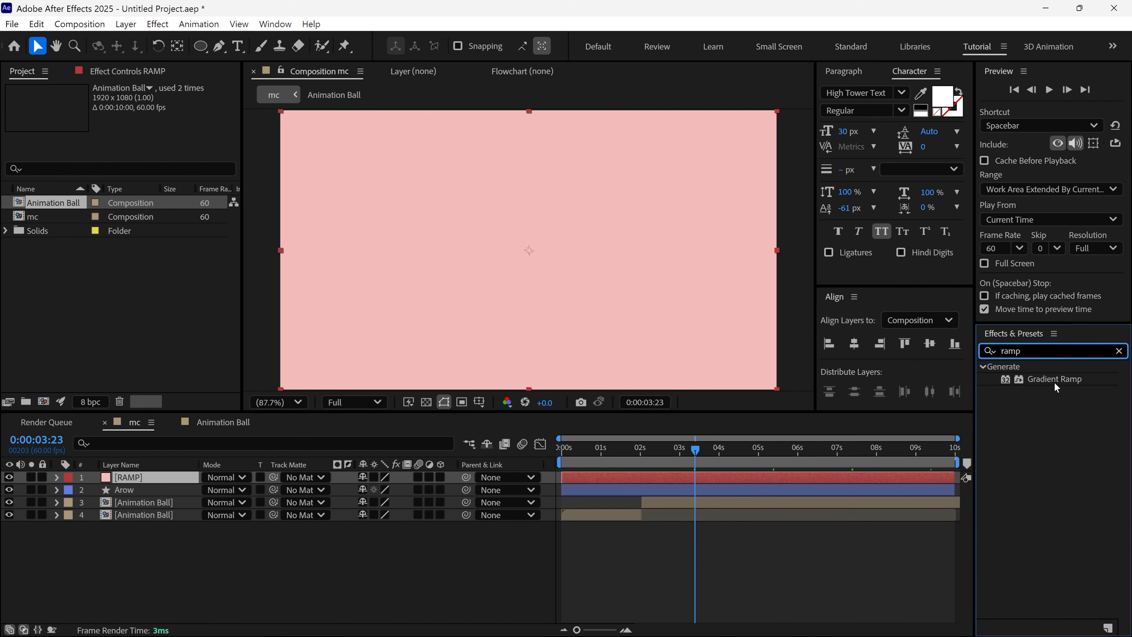
pyautogui.moveTo(1054, 383); pyautogui.dragTo(623, 301)
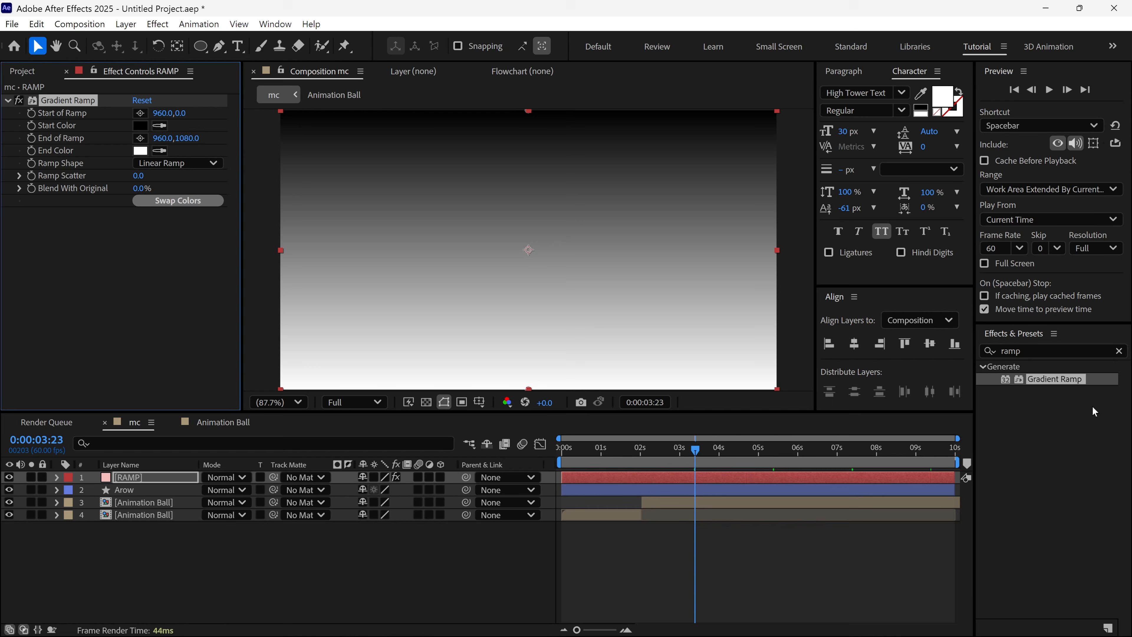
pyautogui.click(1047, 351)
pyautogui.write('color')
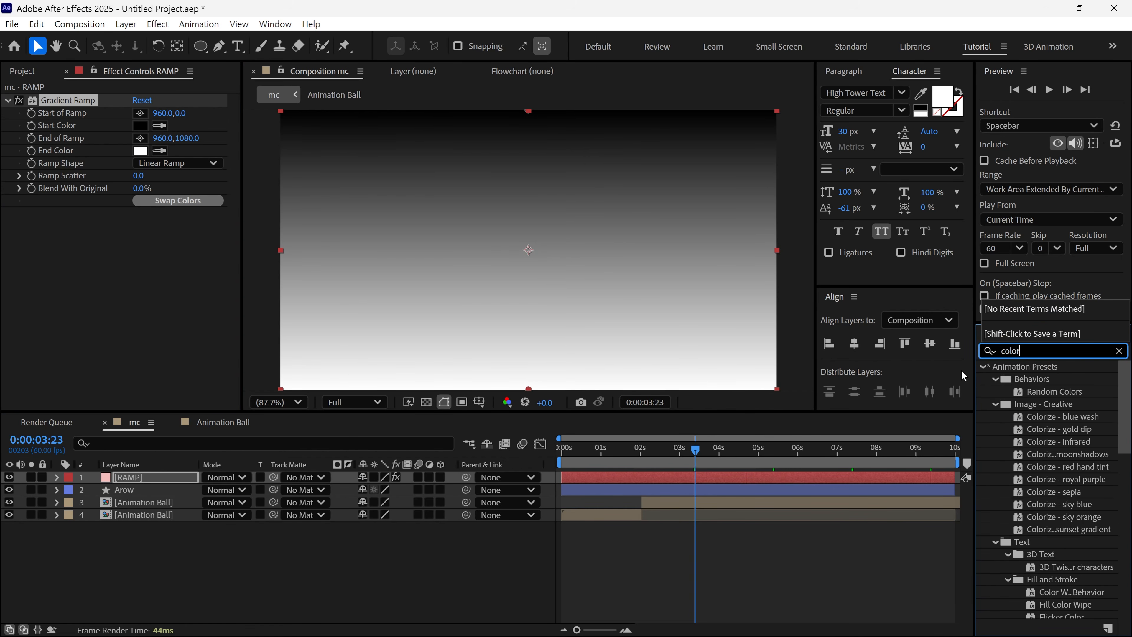
pyautogui.write('ama')
pyautogui.moveTo(1031, 377); pyautogui.dragTo(660, 304)
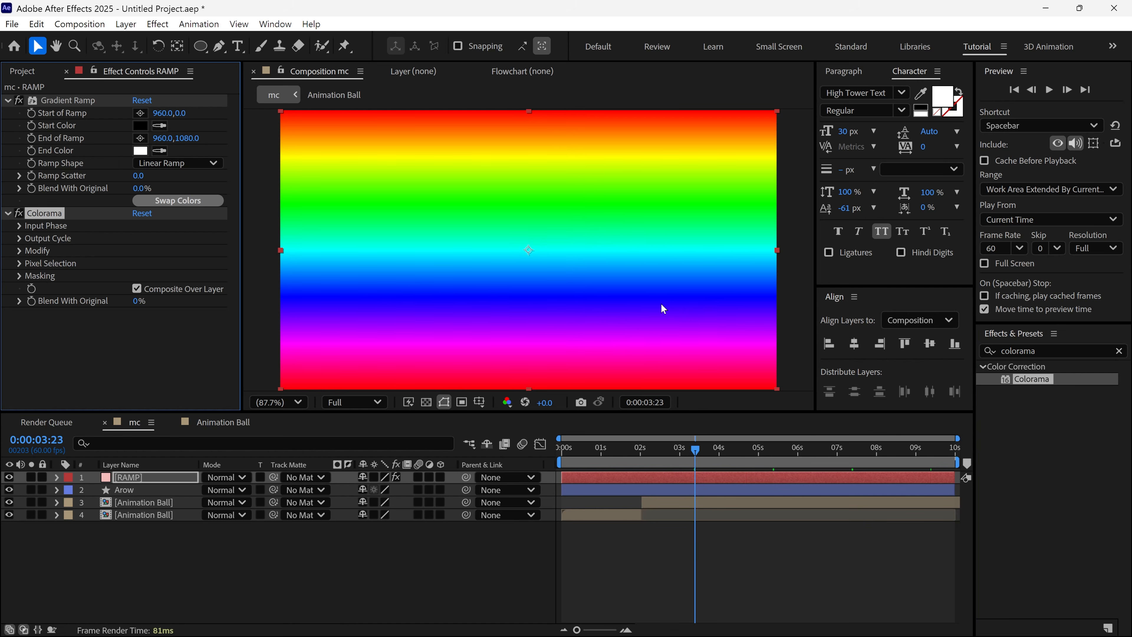
# - Try the Solarize Blue and Deep Ocean palettes for Colorama's Output Cycle, and choose Golden 1
pyautogui.click(17, 239)
pyautogui.click(176, 251)
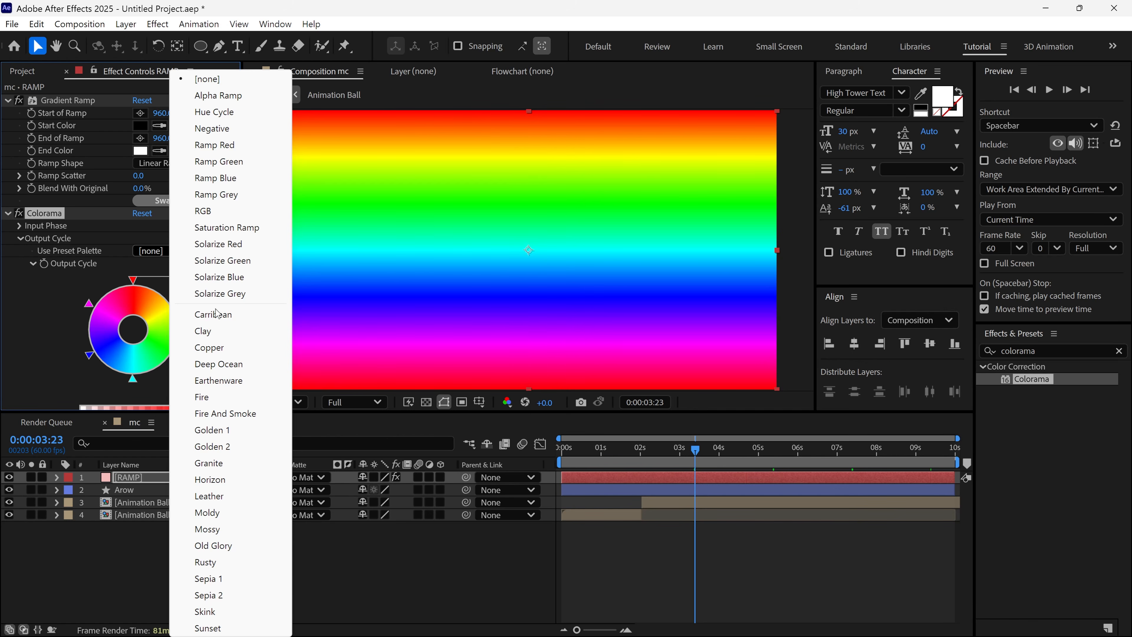
pyautogui.click(222, 277)
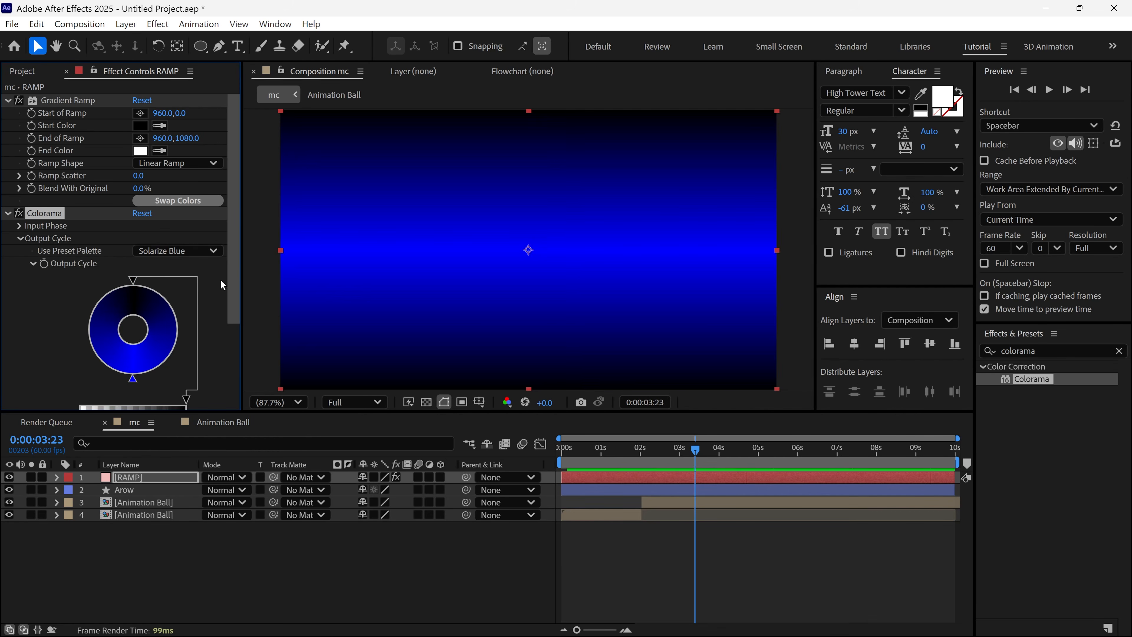
pyautogui.click(211, 251)
pyautogui.click(212, 364)
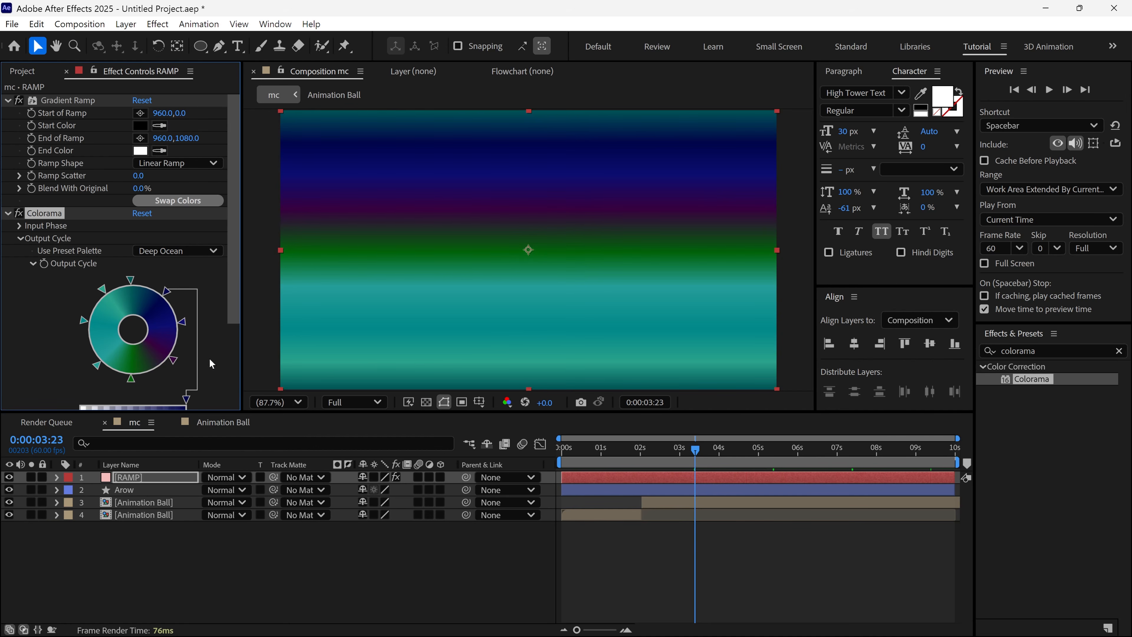
pyautogui.click(178, 251)
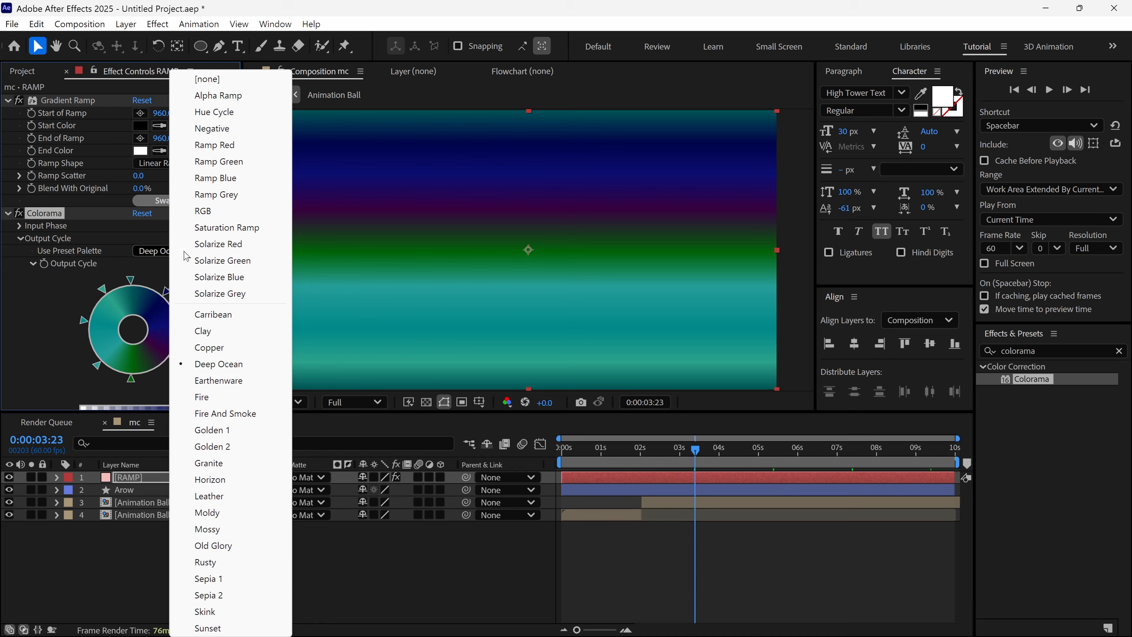
pyautogui.click(212, 429)
# - Run the Gradient Ramp horizontally by placing its start at about 1476, 582 and its end at about 465, 546
pyautogui.click(69, 100)
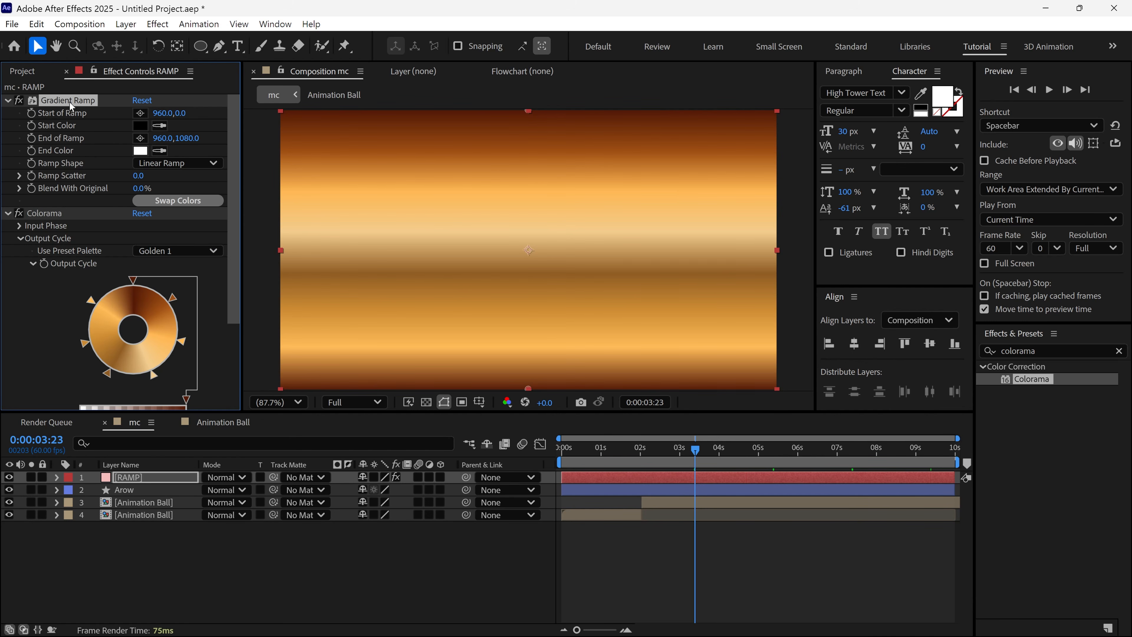
pyautogui.click(406, 248)
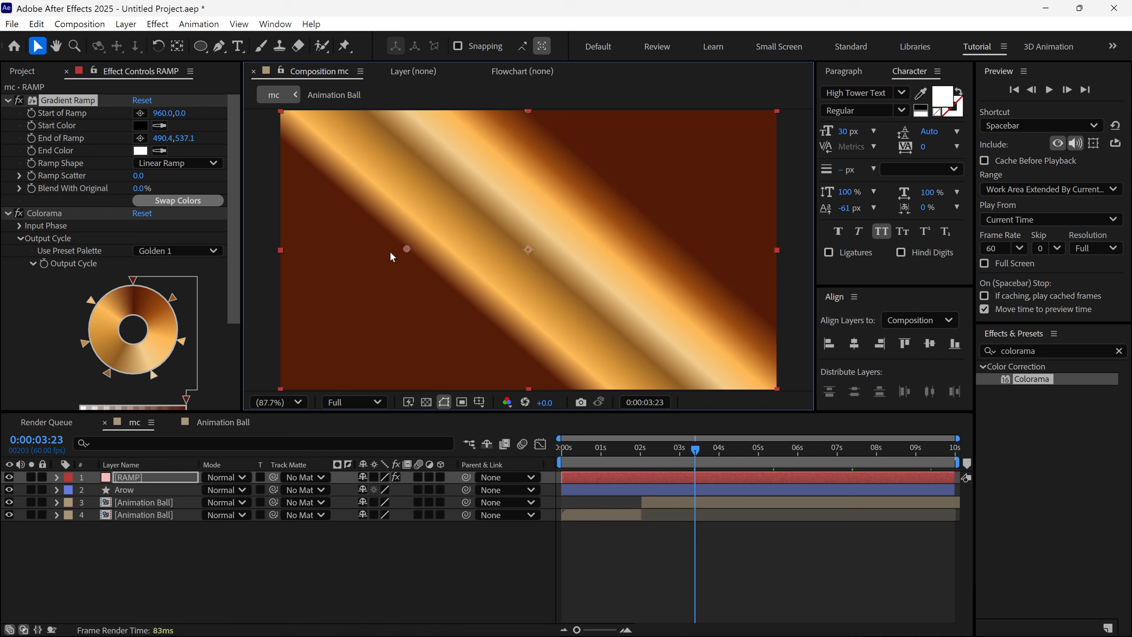
pyautogui.click(140, 113)
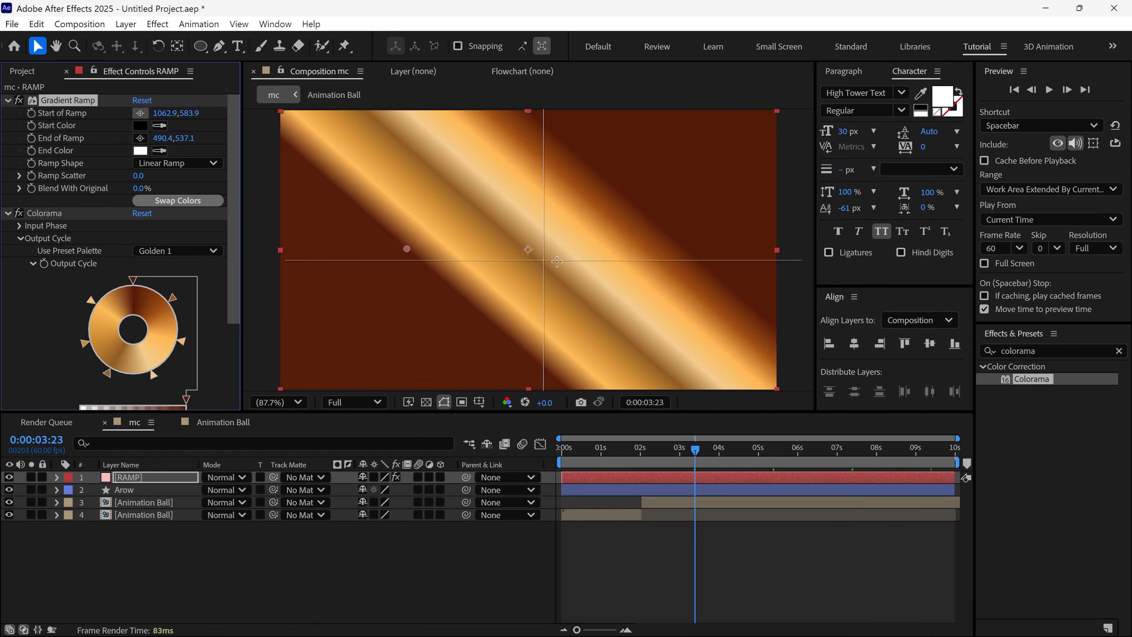
pyautogui.click(614, 254)
pyautogui.moveTo(614, 253); pyautogui.dragTo(661, 260)
pyautogui.moveTo(380, 256)
pyautogui.mouseDown()
pyautogui.moveTo(415, 249)
pyautogui.moveTo(399, 251)
pyautogui.mouseUp()
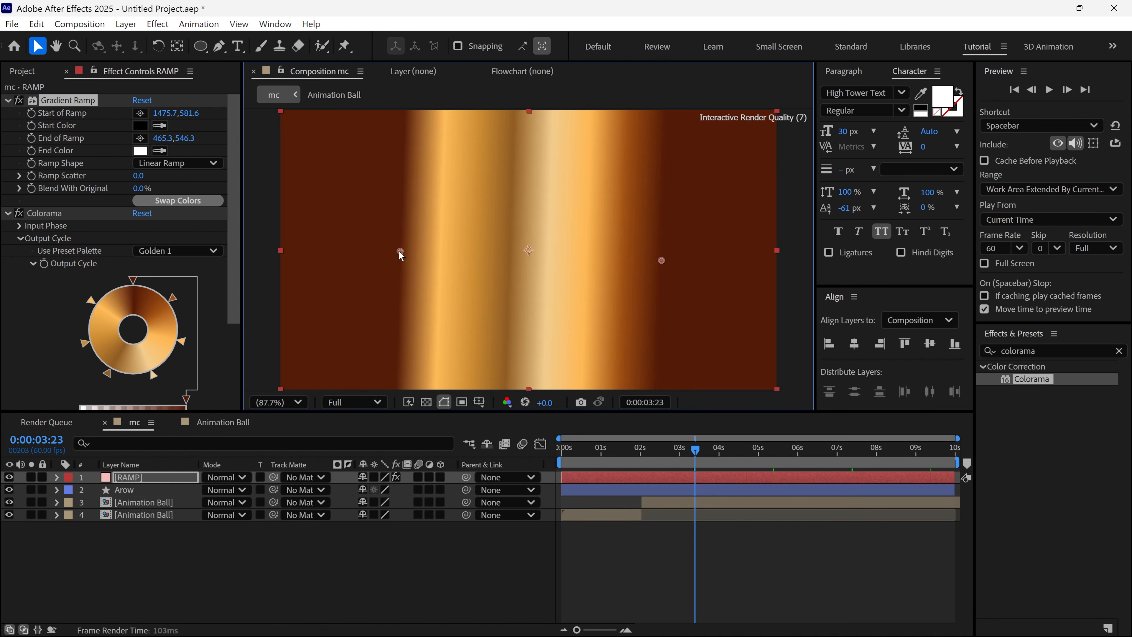
# - Enable Preserve Underlying Transparency on the RAMP layer so the gradient only colours the cradle and arrow
pyautogui.click(183, 477)
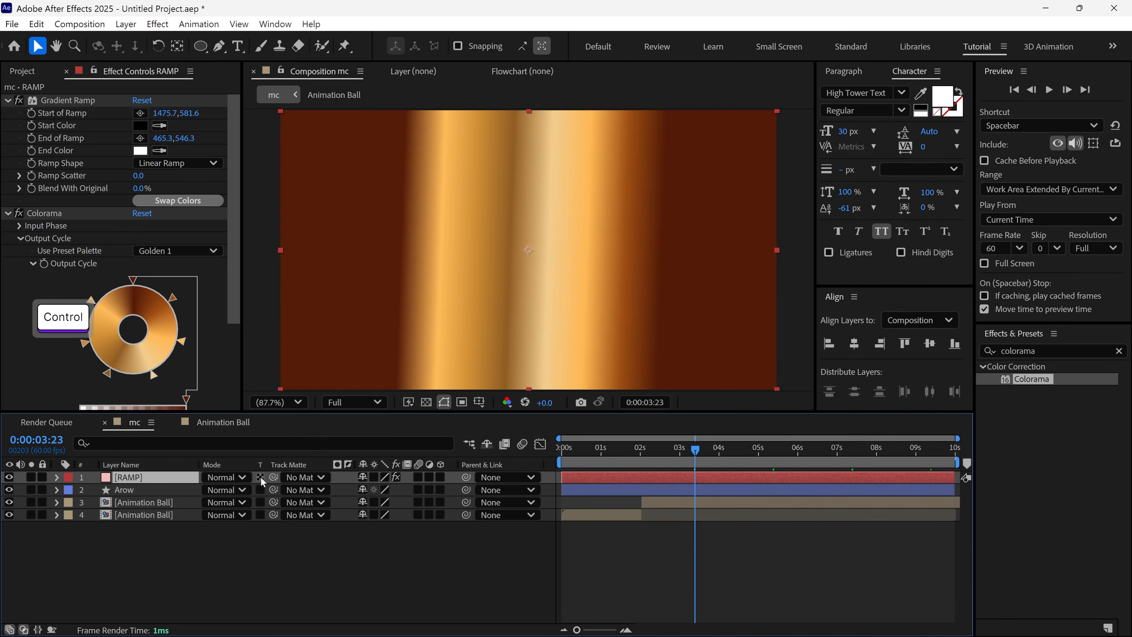
pyautogui.click(261, 477)
pyautogui.click(261, 477)
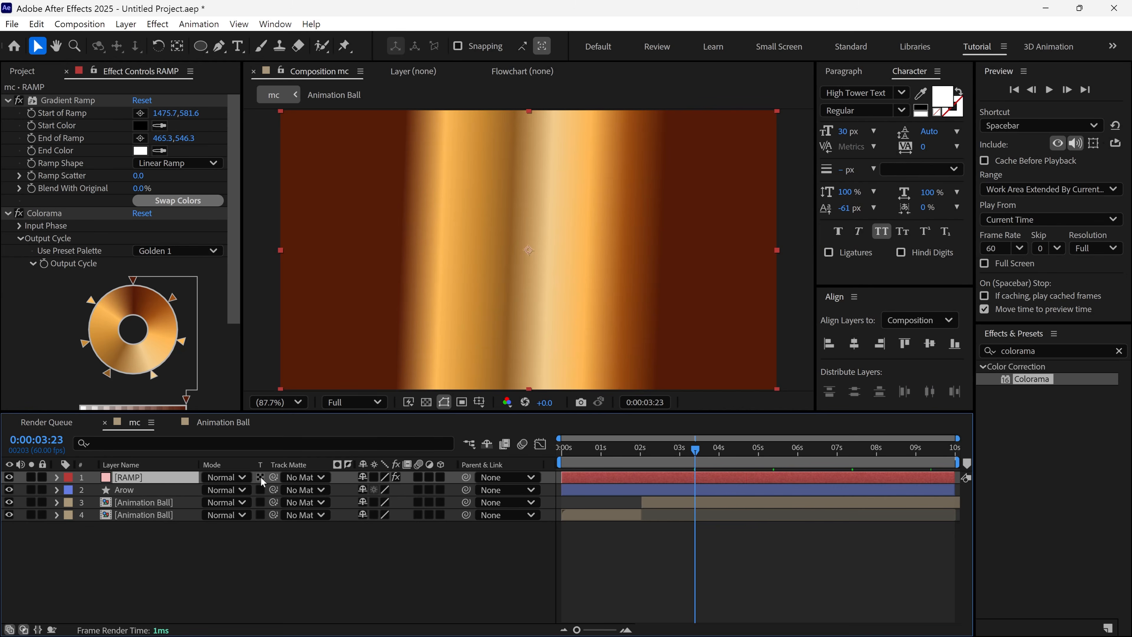
pyautogui.click(260, 477)
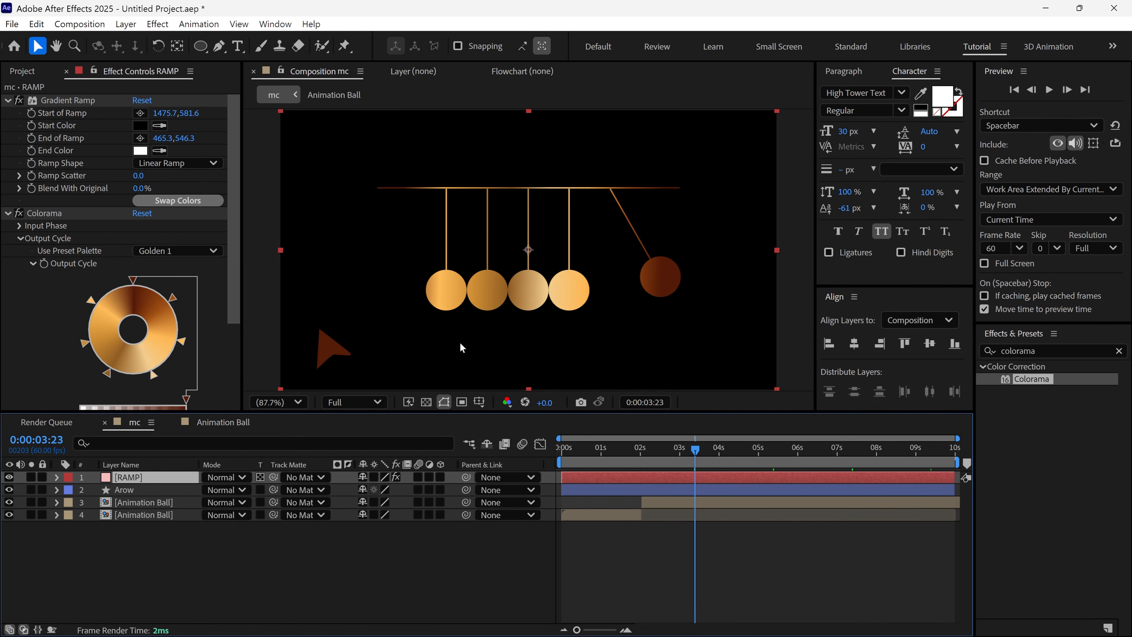
# - Widen the Gradient Ramp by moving its end to about 245, 406 and its start to about 1711, 550
pyautogui.click(94, 101)
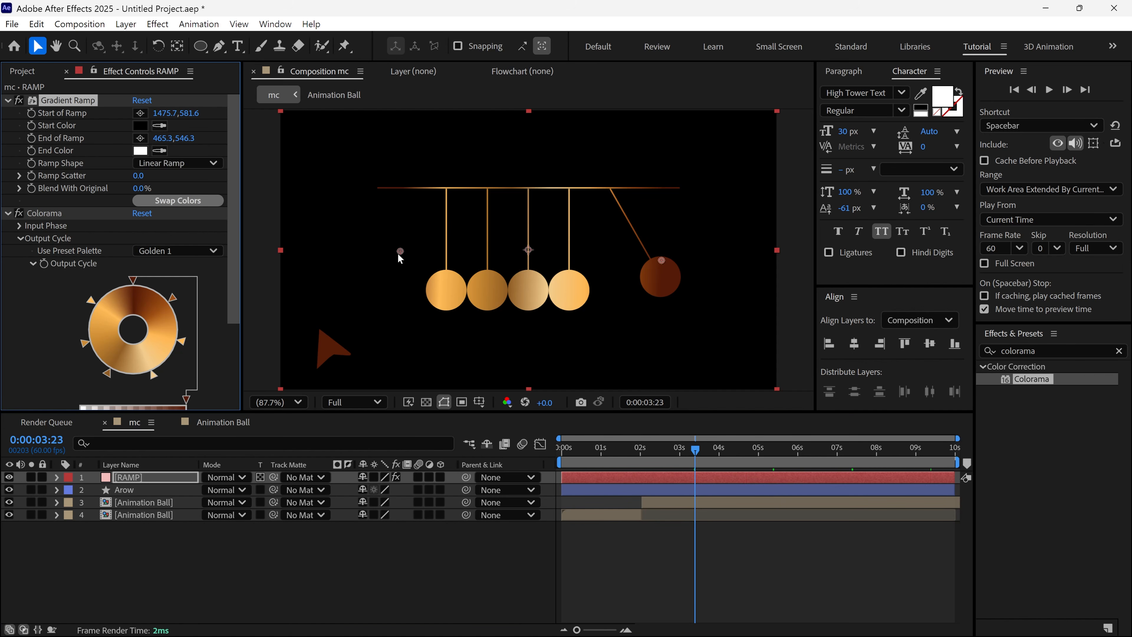
pyautogui.moveTo(398, 253); pyautogui.dragTo(344, 218)
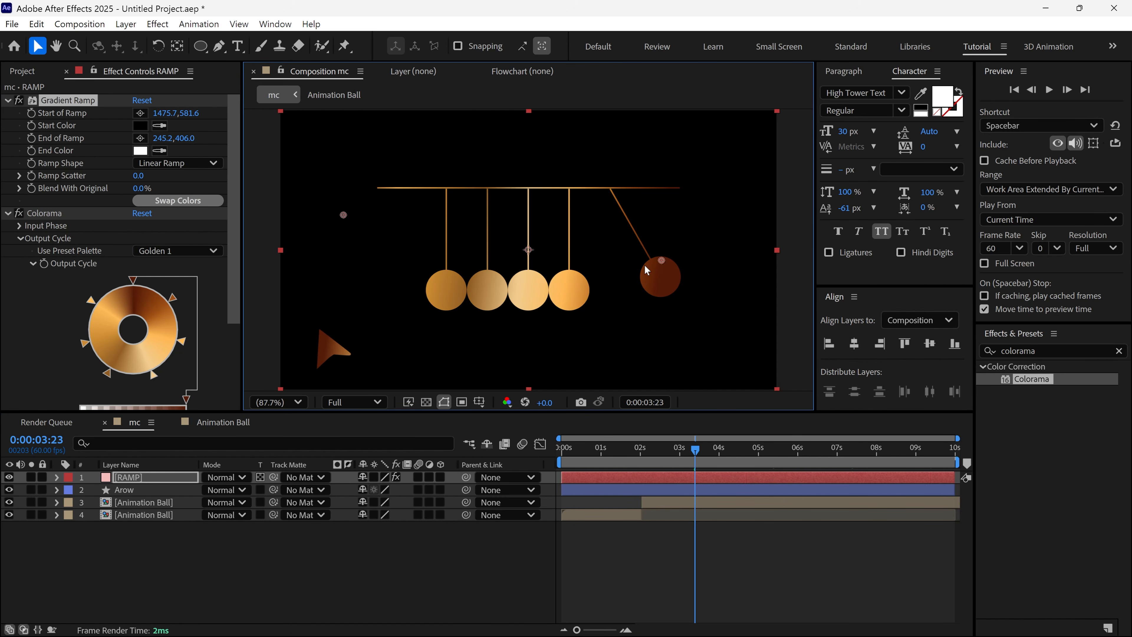
pyautogui.moveTo(662, 263); pyautogui.dragTo(724, 256)
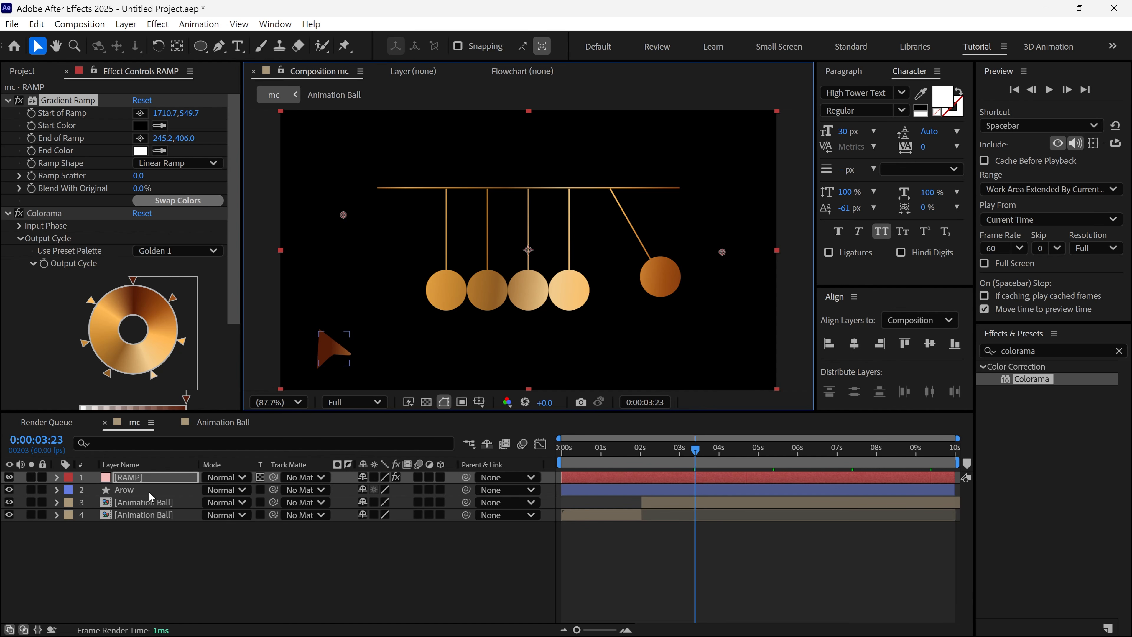
# - Move the Arow layer above RAMP and set its fill colour to white (FFFFFF)
pyautogui.moveTo(149, 492); pyautogui.dragTo(149, 473)
pyautogui.moveTo(149, 474); pyautogui.dragTo(150, 473)
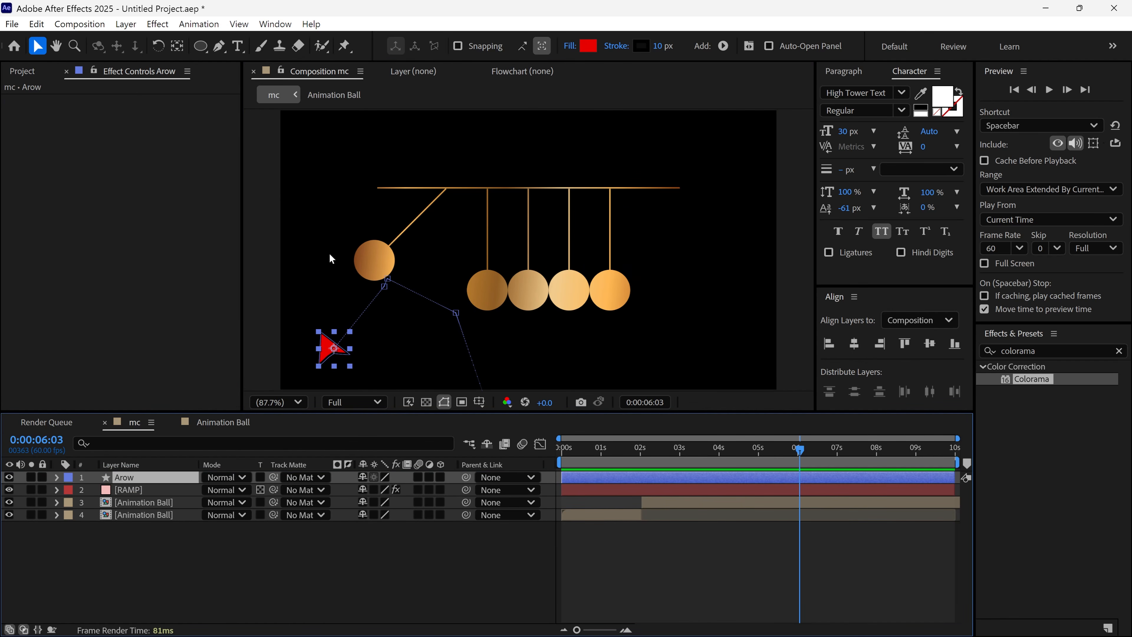
pyautogui.click(588, 45)
pyautogui.moveTo(406, 239); pyautogui.dragTo(378, 219)
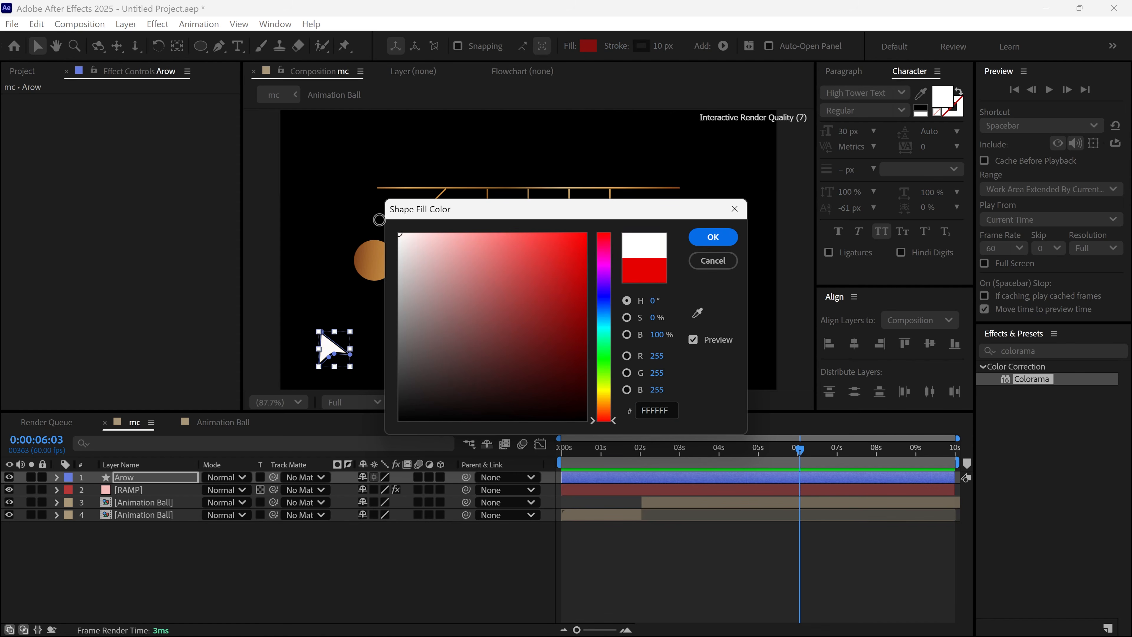
pyautogui.click(713, 237)
pyautogui.click(303, 566)
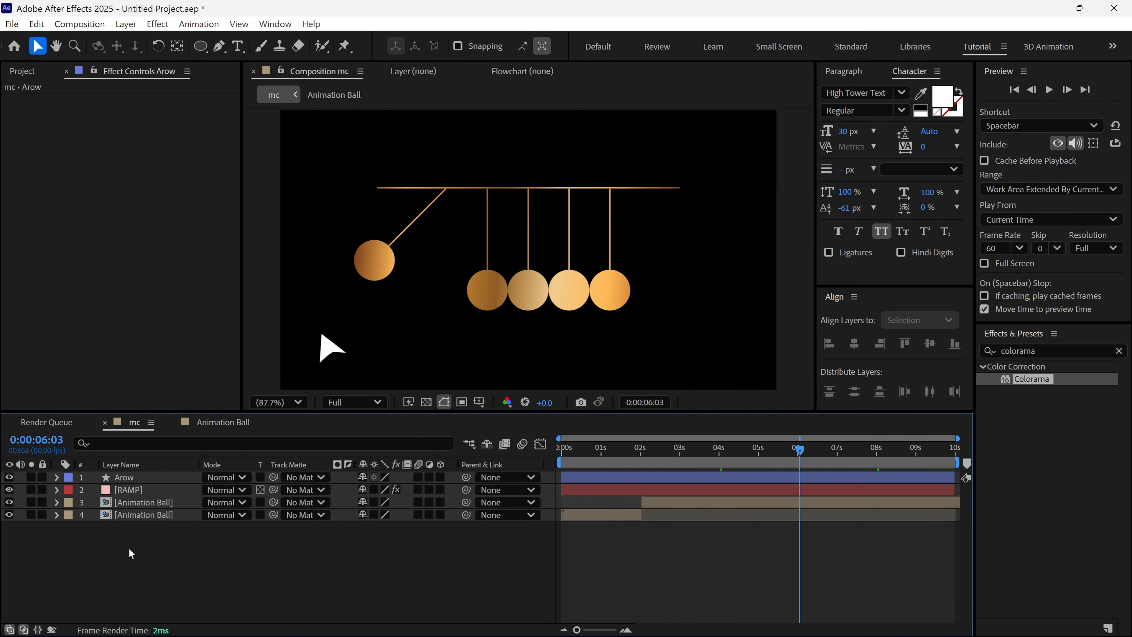
# - Pre-compose all four layers into a composition named Final, moving all attributes into it
pyautogui.moveTo(129, 549); pyautogui.dragTo(138, 479)
pyautogui.rightClick(140, 482)
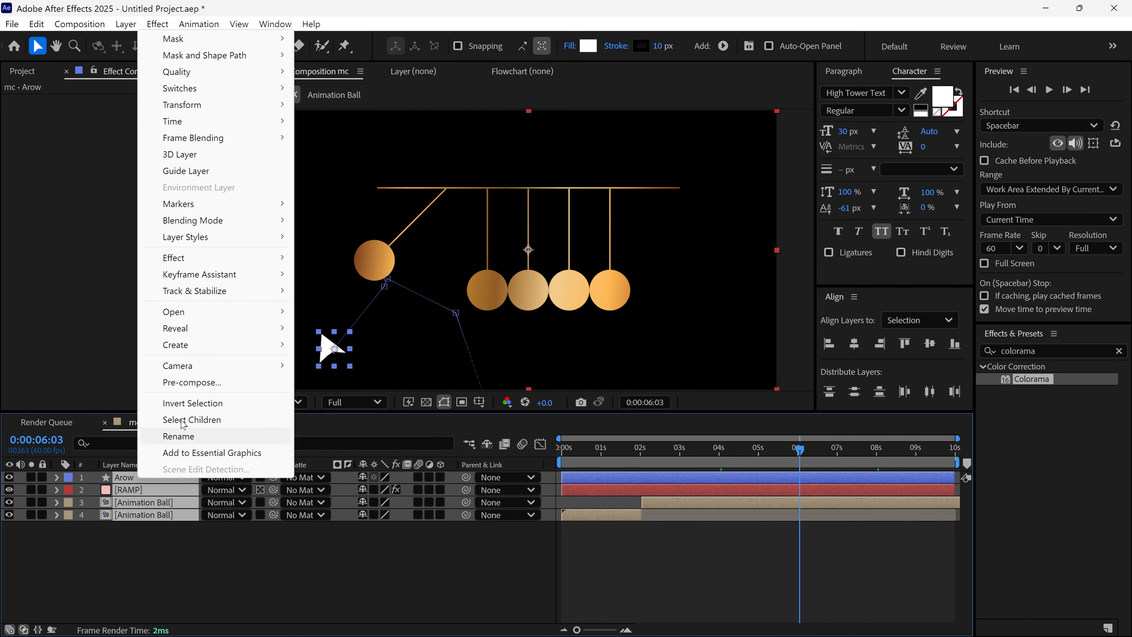
pyautogui.click(187, 382)
pyautogui.write('Final')
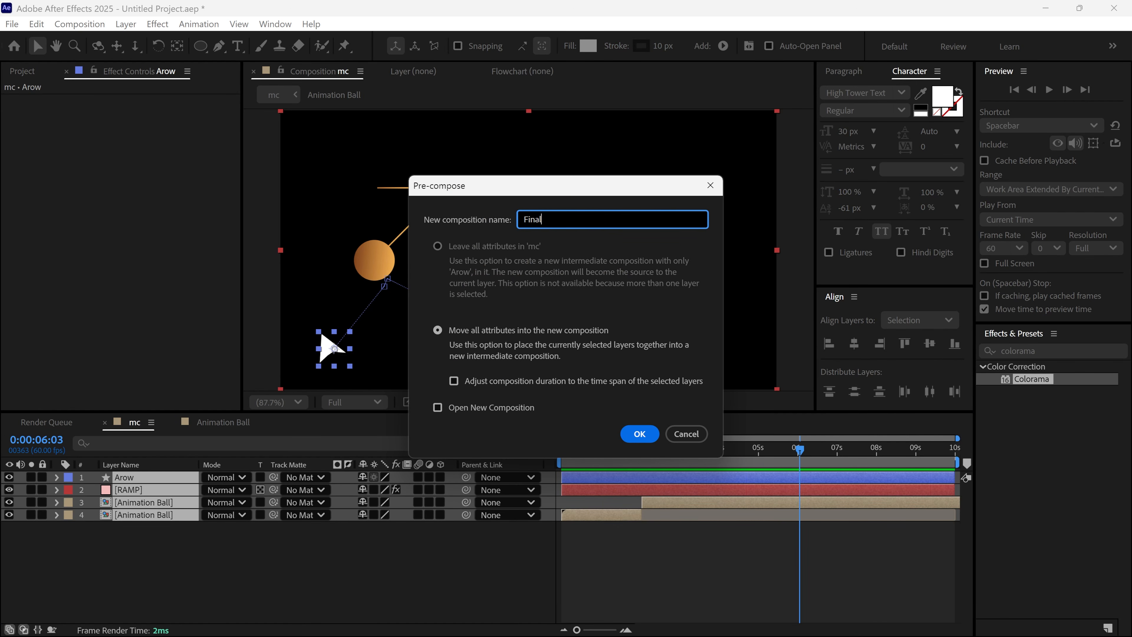
pyautogui.click(639, 433)
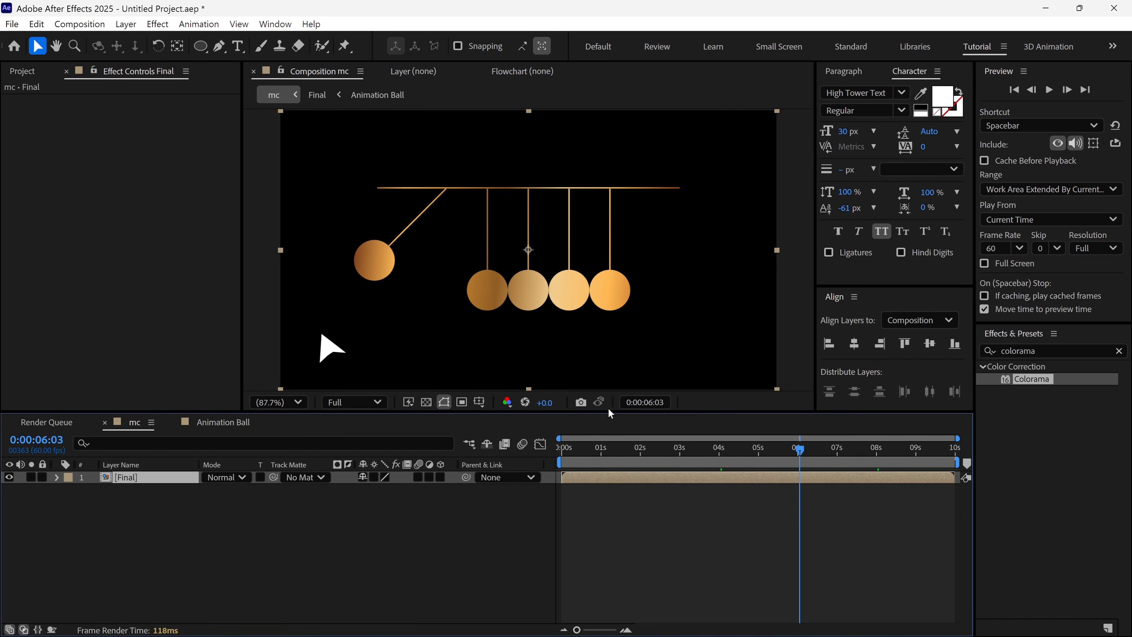
# - Create a 1920 × 1080 px solid named BG and place it beneath the Final layer
pyautogui.rightClick(325, 506)
pyautogui.moveTo(361, 323)
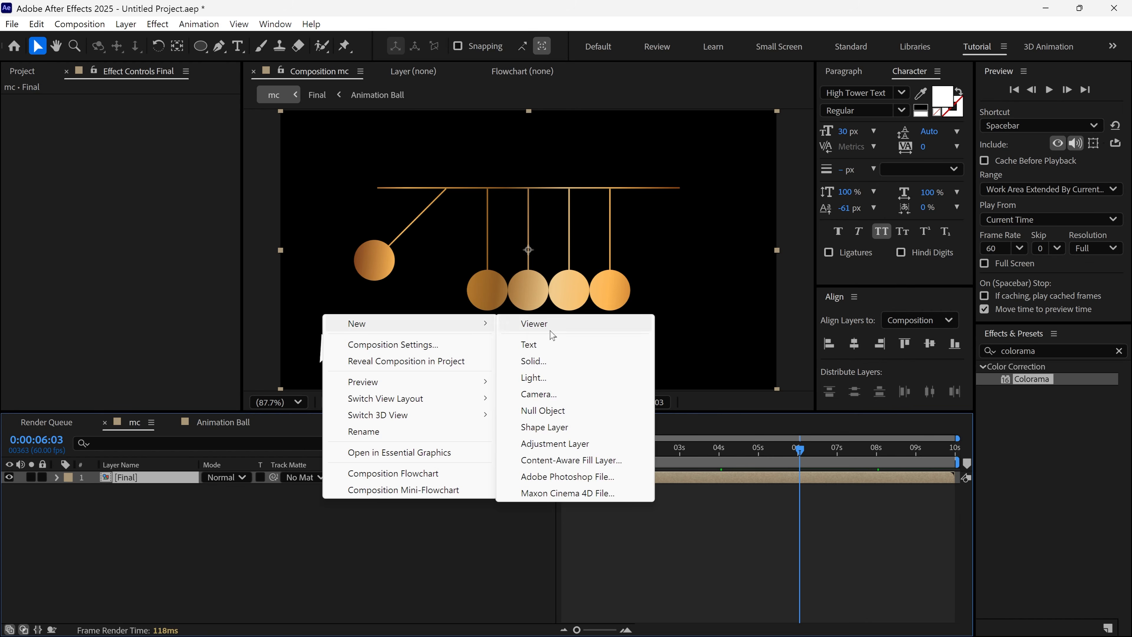
pyautogui.click(546, 366)
pyautogui.write('BG')
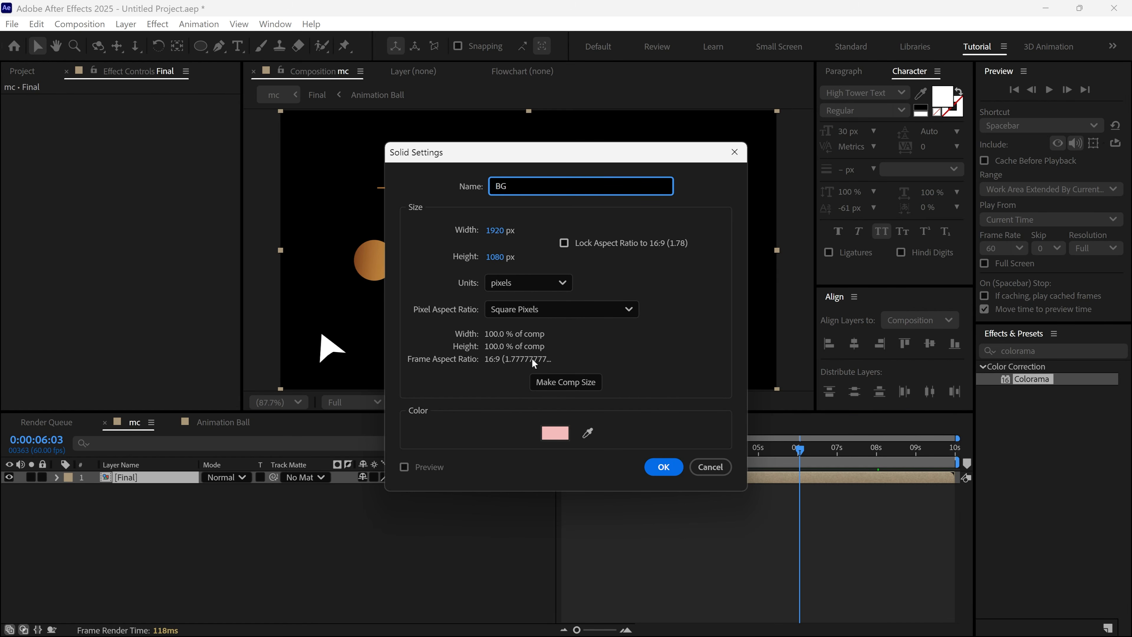
pyautogui.click(662, 466)
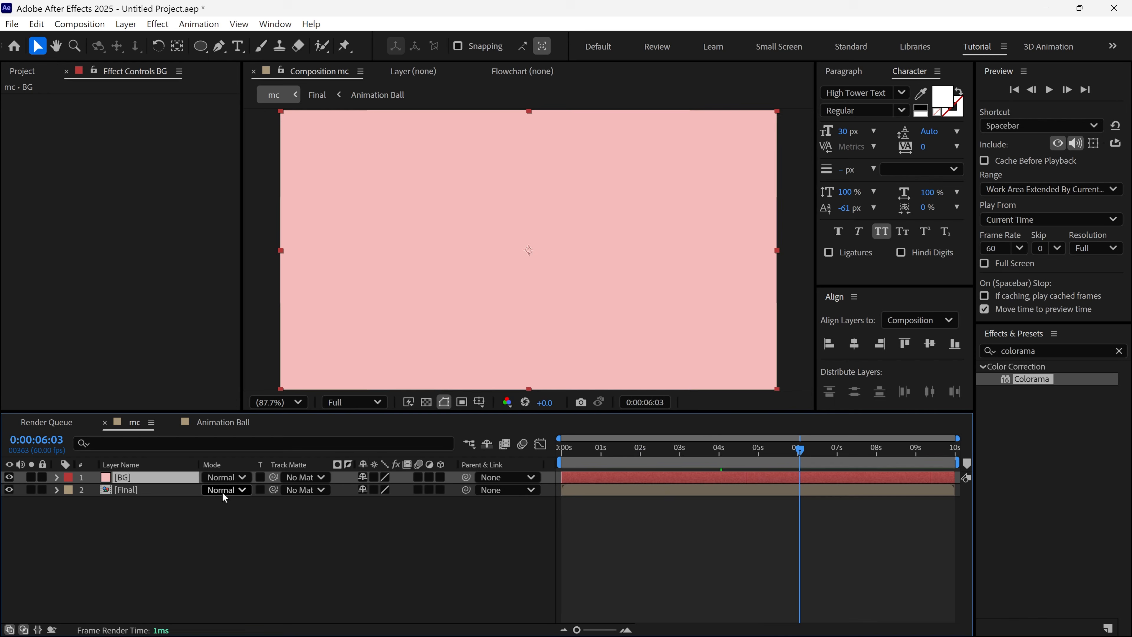
pyautogui.moveTo(170, 493); pyautogui.dragTo(166, 508)
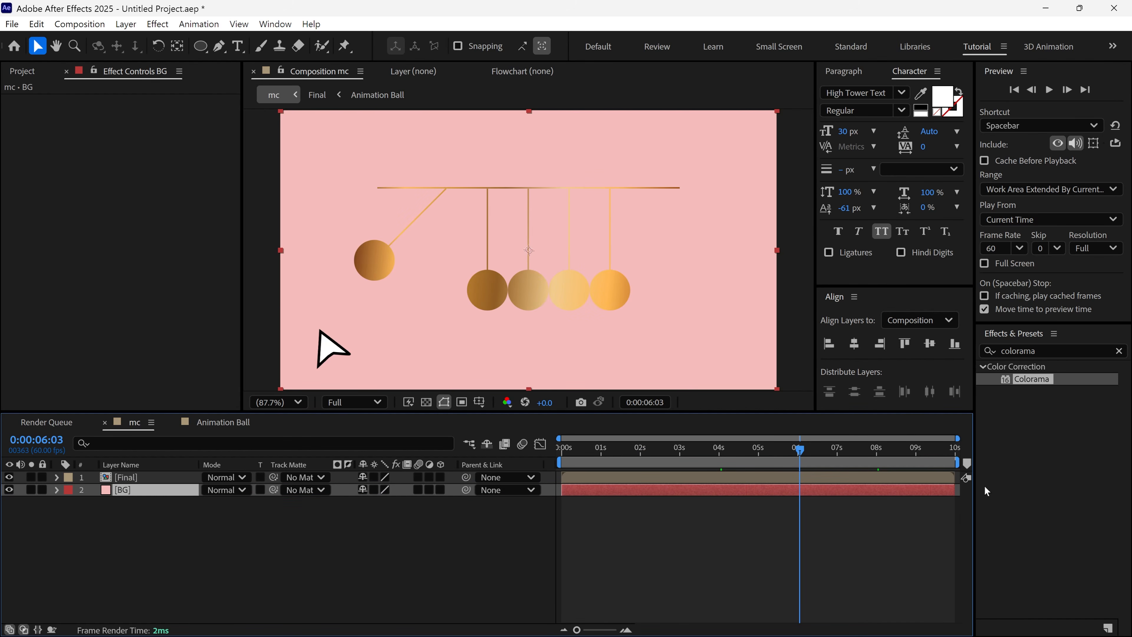
# - Find the 4-Color Gradient effect and apply it to the BG layer
pyautogui.click(1053, 351)
pyautogui.write('4')
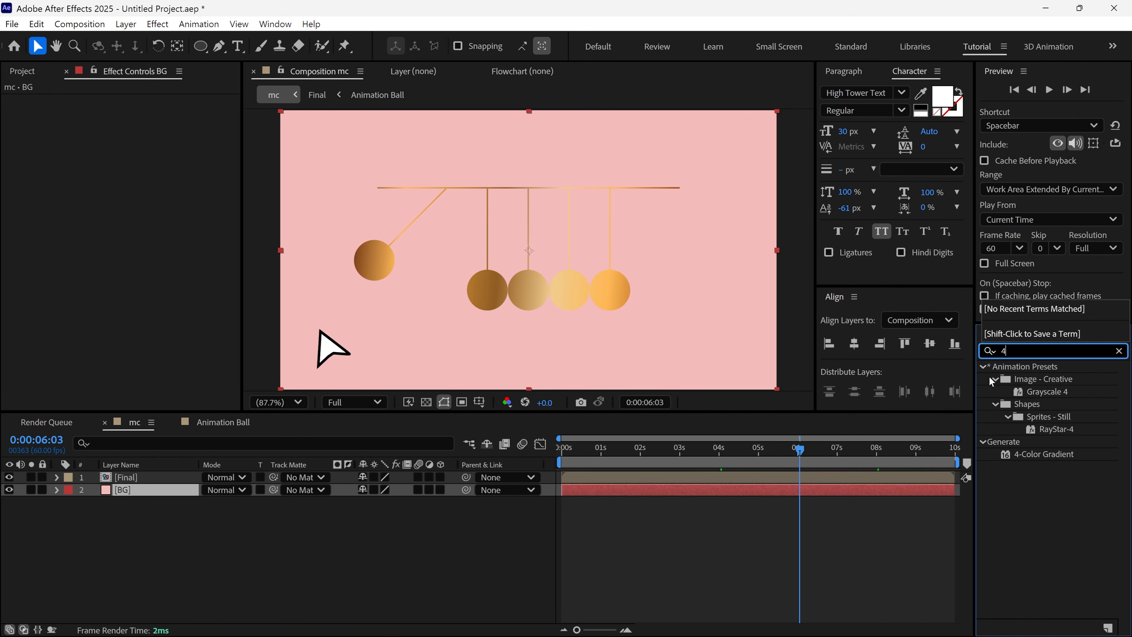
pyautogui.click(1029, 454)
pyautogui.moveTo(1041, 457); pyautogui.dragTo(174, 495)
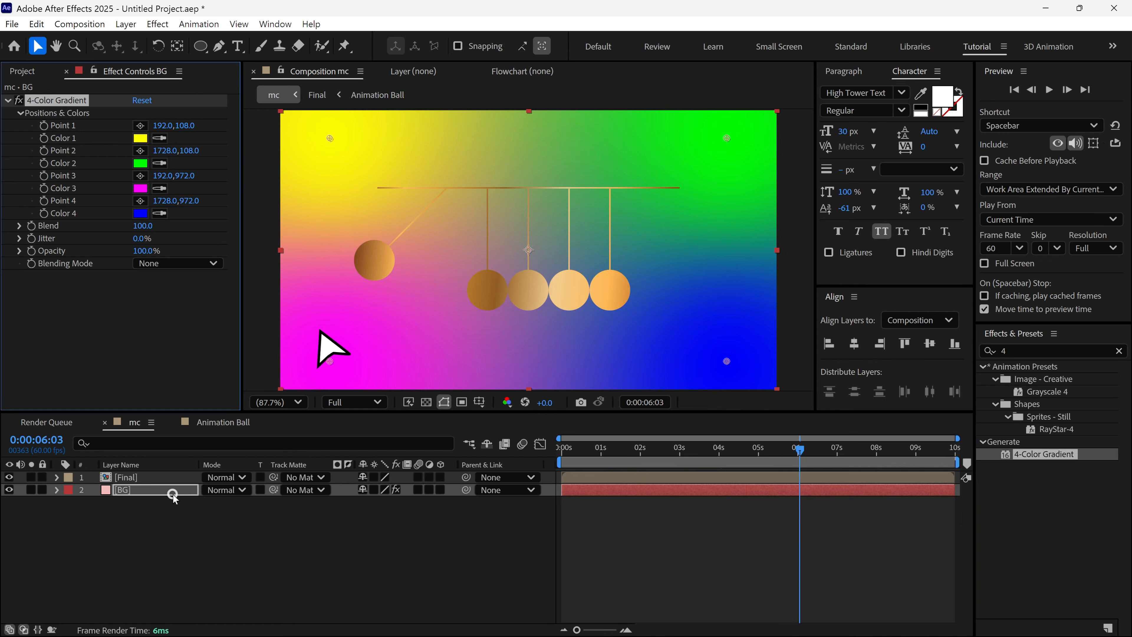
# - Set the 4-Color Gradient's Color 1 to a very dark blue and Color 2 to near-black blue (00000D)
pyautogui.click(140, 139)
pyautogui.moveTo(605, 308); pyautogui.dragTo(607, 289)
pyautogui.moveTo(577, 375); pyautogui.dragTo(590, 409)
pyautogui.click(712, 238)
pyautogui.click(140, 164)
pyautogui.click(605, 295)
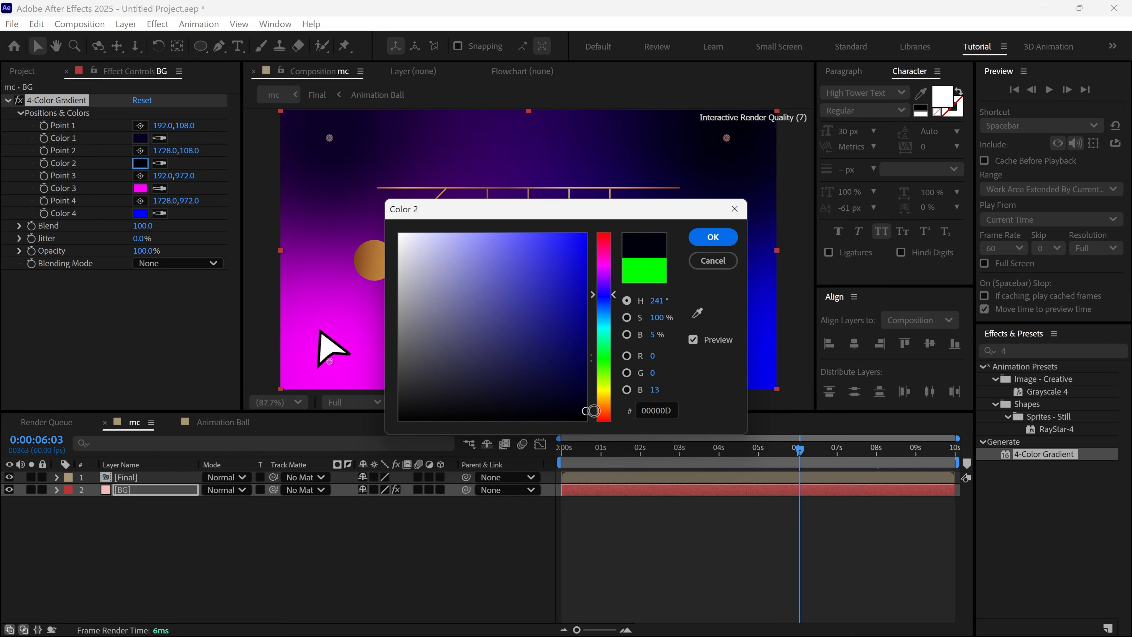
pyautogui.click(712, 238)
# - Set the 4-Color Gradient's Color 3 to near-black blue (010014)
pyautogui.click(140, 189)
pyautogui.click(605, 293)
pyautogui.moveTo(569, 328); pyautogui.dragTo(584, 404)
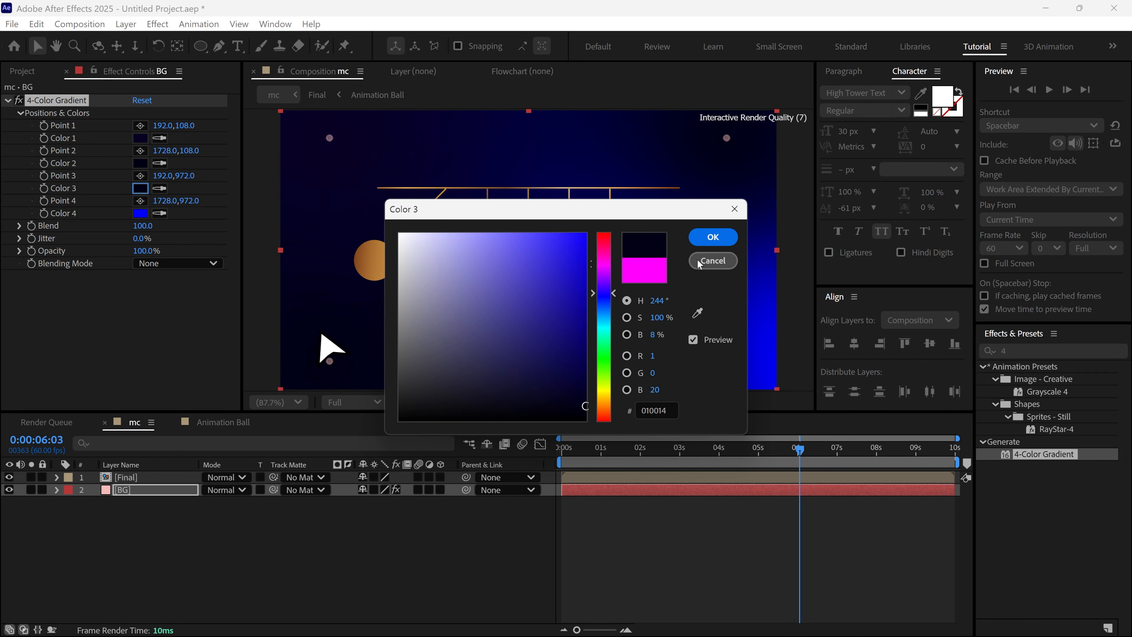
pyautogui.click(713, 237)
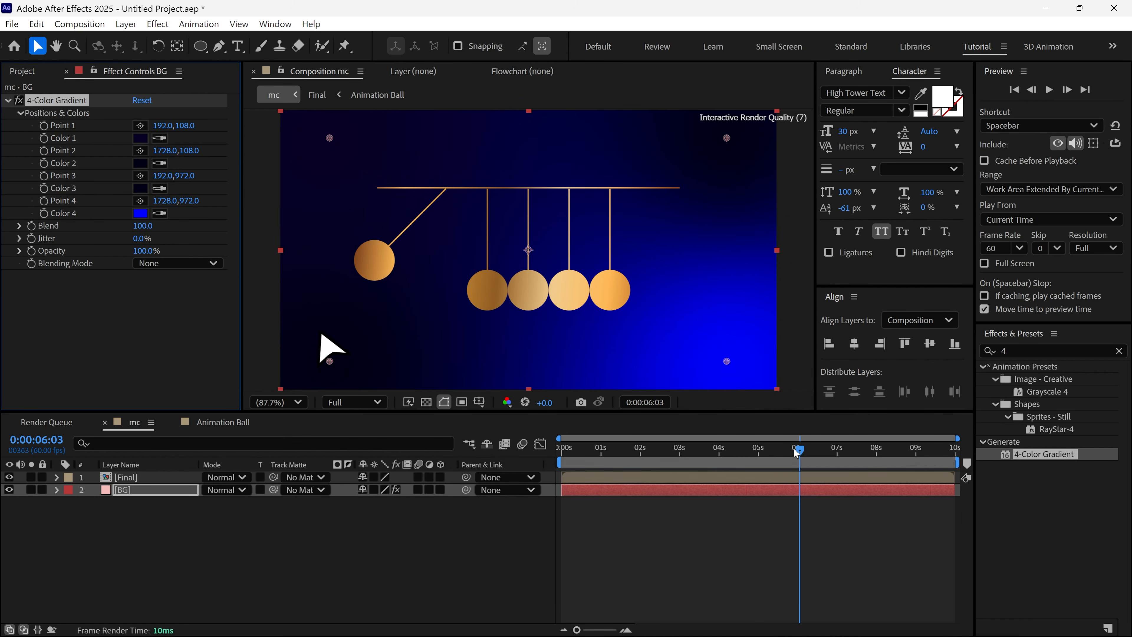
# - Enable keyframing for all four gradient points at the first frame and reveal their keyframes on the BG layer
pyautogui.moveTo(796, 453); pyautogui.dragTo(562, 450)
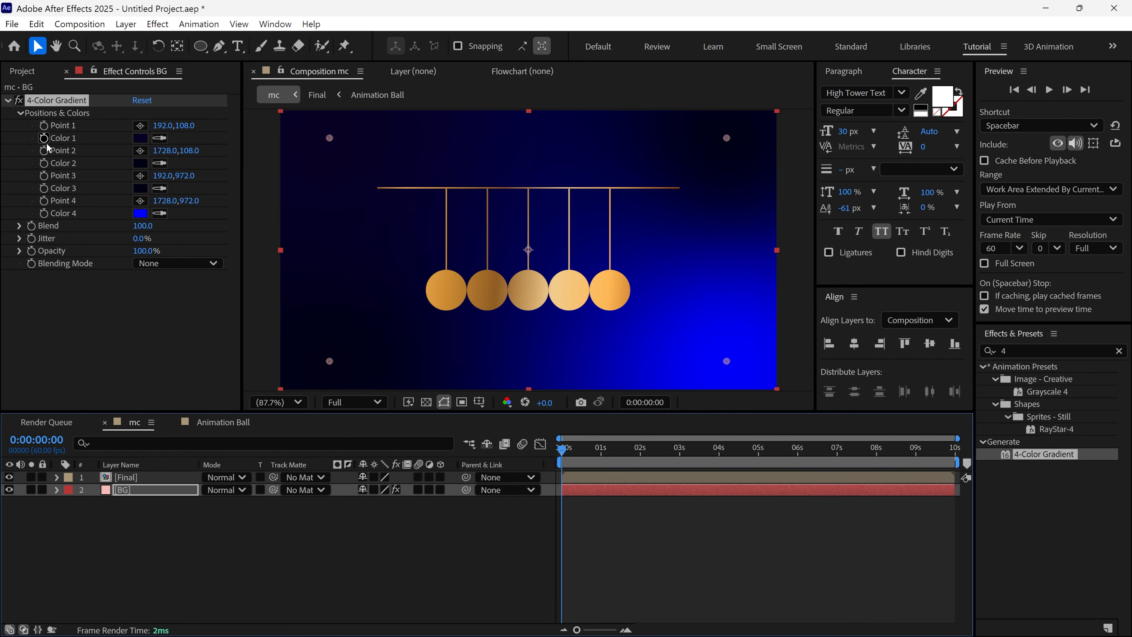
pyautogui.click(46, 128)
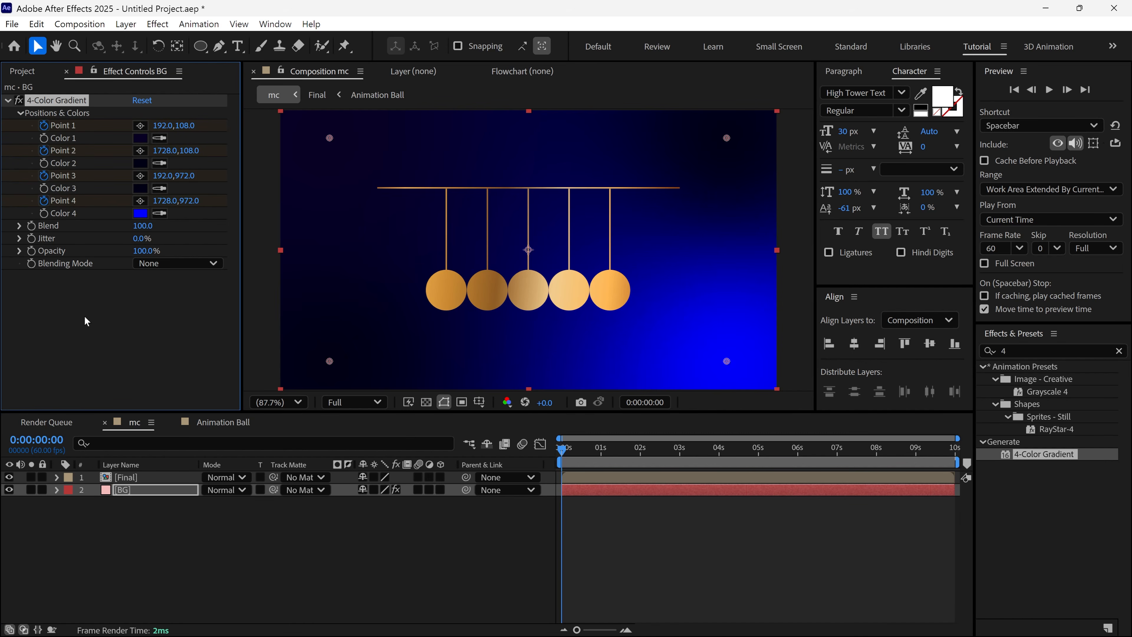
pyautogui.press('u')
# - Rearrange the gradient points at the first frame to about 1531, 192; 1793, 858; 392, 258; and 185, 1126
pyautogui.moveTo(726, 361); pyautogui.dragTo(381, 177)
pyautogui.moveTo(329, 137); pyautogui.dragTo(743, 332)
pyautogui.moveTo(392, 354); pyautogui.dragTo(328, 401)
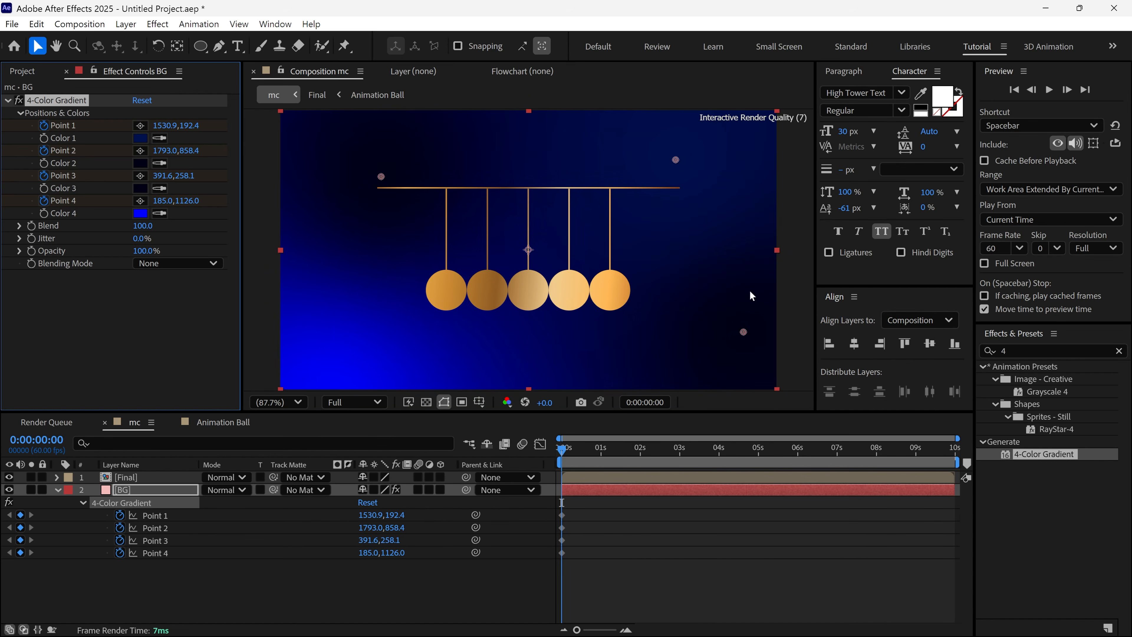
# - At 0:00:09:59, keyframe gradient points 1 to 4 at about 467, 100; 1526, 198; 276, 845; and 1865, 1170
pyautogui.press('space')
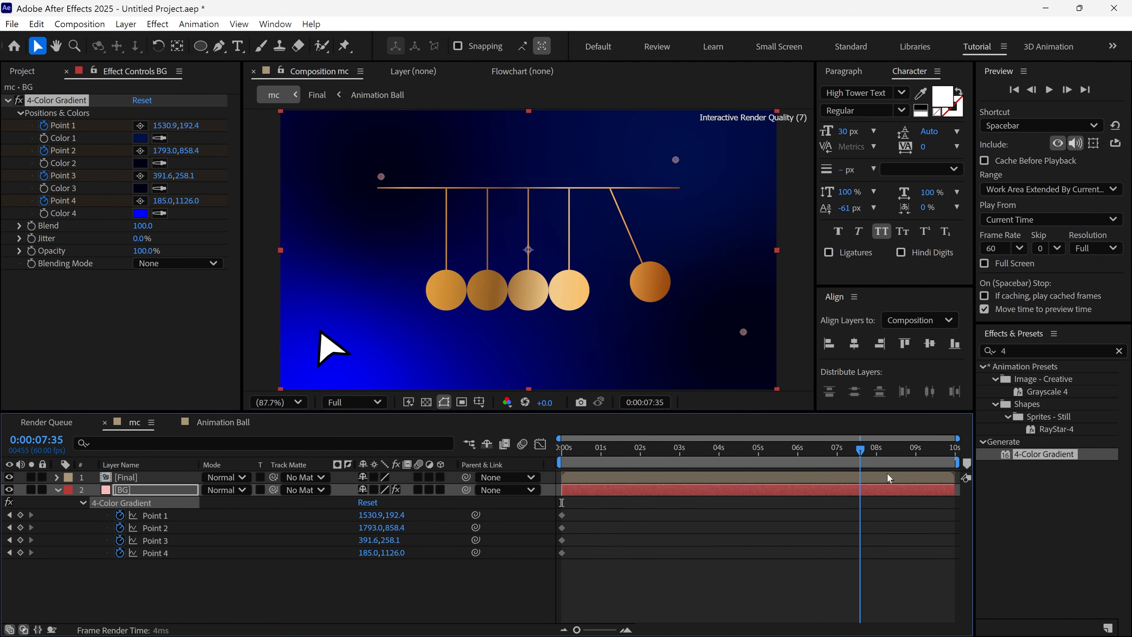
pyautogui.click(63, 102)
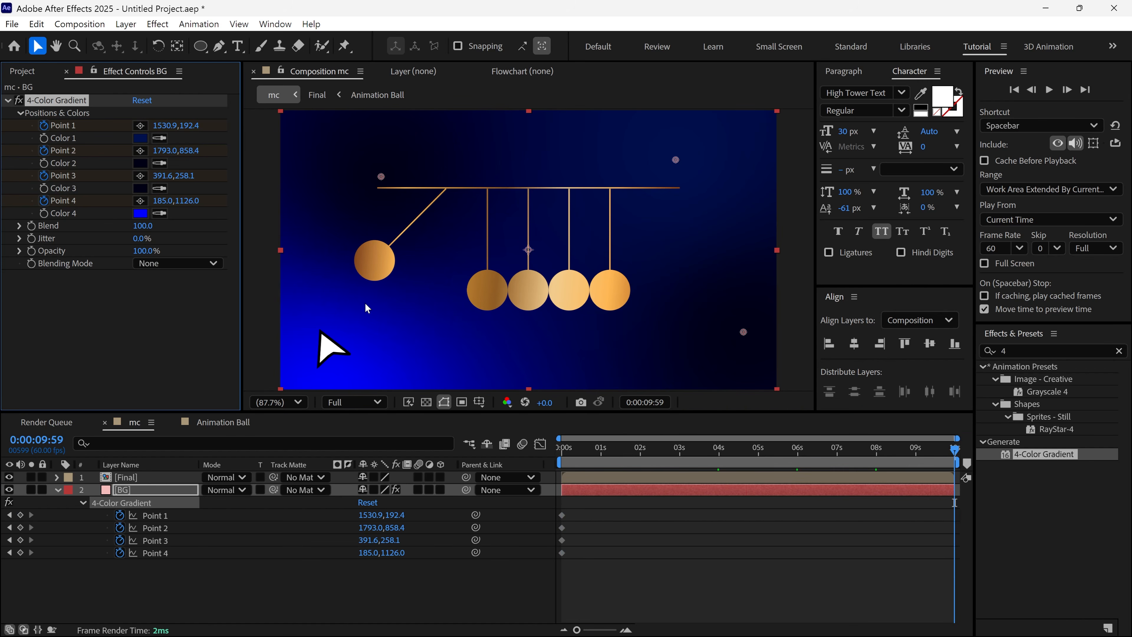
pyautogui.moveTo(381, 176); pyautogui.dragTo(351, 328)
pyautogui.moveTo(676, 160); pyautogui.dragTo(400, 136)
pyautogui.moveTo(743, 331); pyautogui.dragTo(674, 161)
pyautogui.scroll(-1, 662, 191)
pyautogui.moveTo(414, 336); pyautogui.dragTo(661, 343)
pyautogui.hotkey('shift', '/')
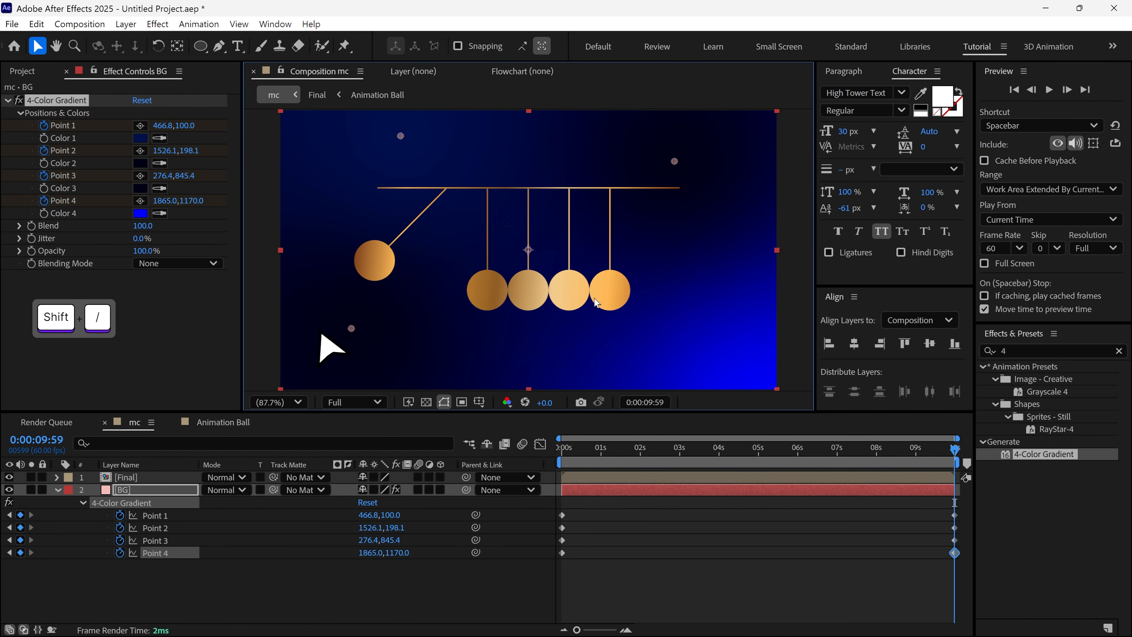
# - Preview the BG layer's gradient animation on its own from the first frame, restore all layers and collapse BG's properties
pyautogui.moveTo(954, 451); pyautogui.dragTo(577, 486)
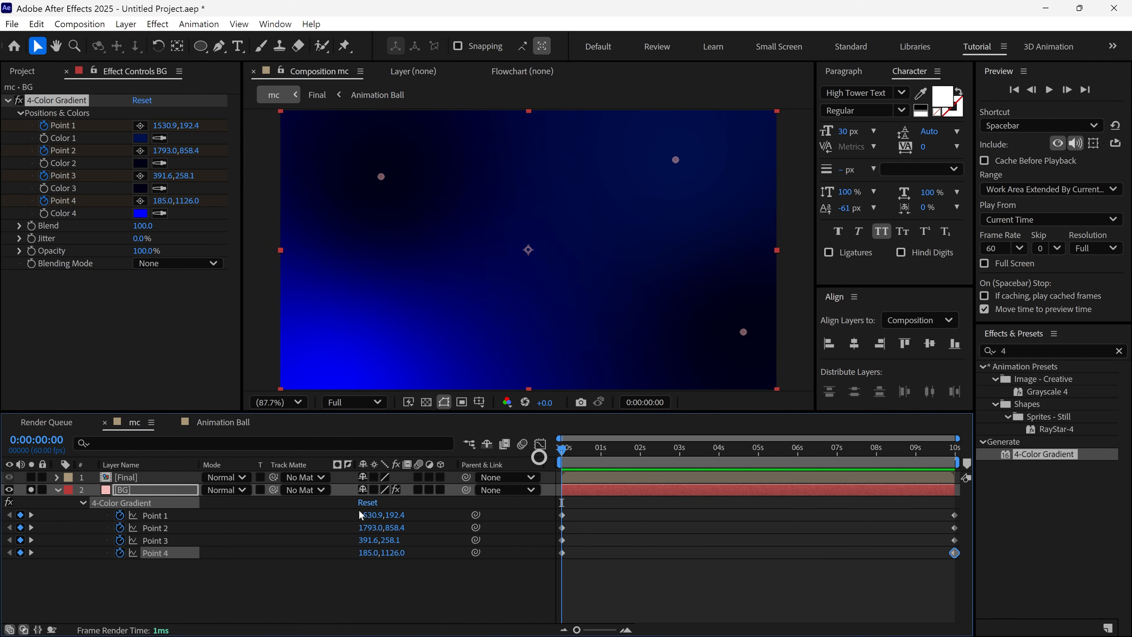
pyautogui.click(31, 489)
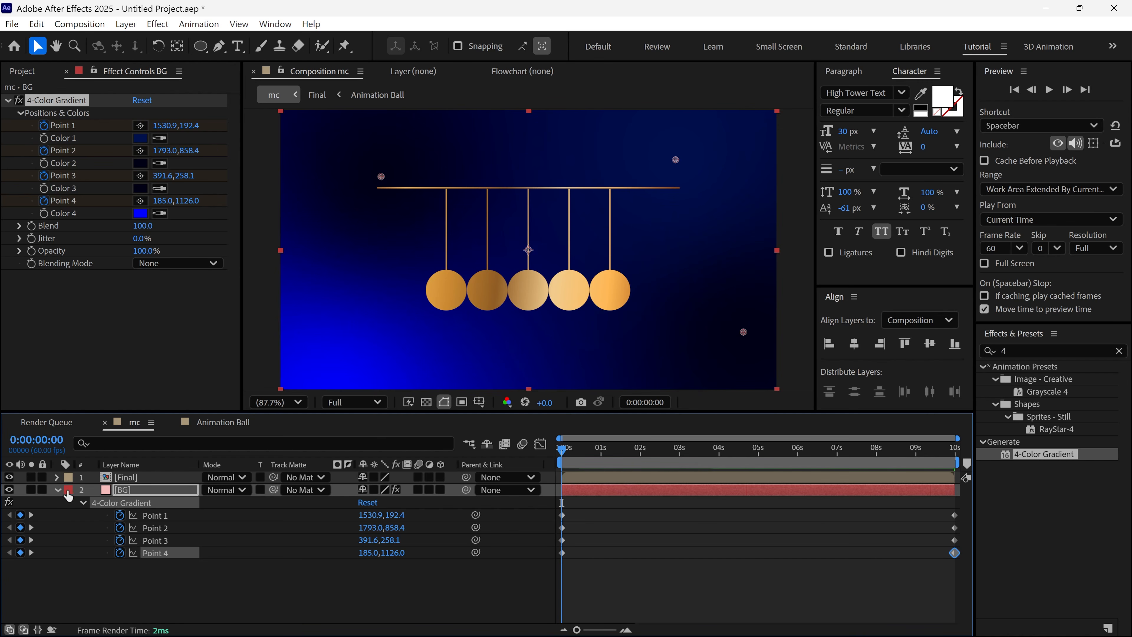
pyautogui.click(57, 490)
# - Create a 1920 × 1080 px solid named GRID between the Final and BG layers
pyautogui.rightClick(284, 536)
pyautogui.moveTo(335, 359)
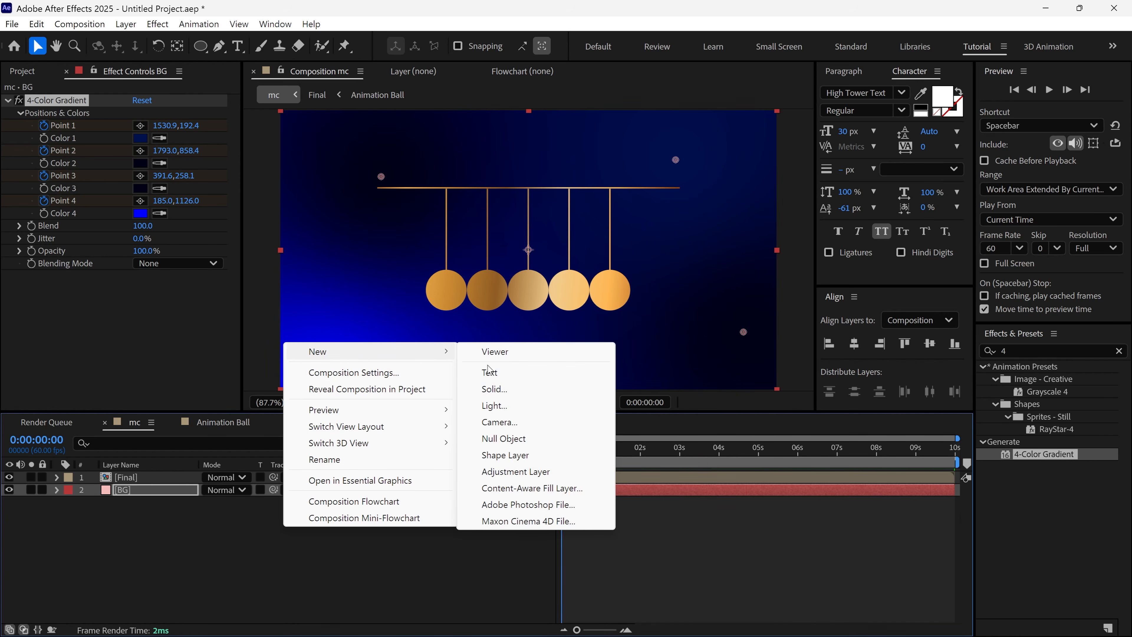
pyautogui.click(493, 389)
pyautogui.write('GR')
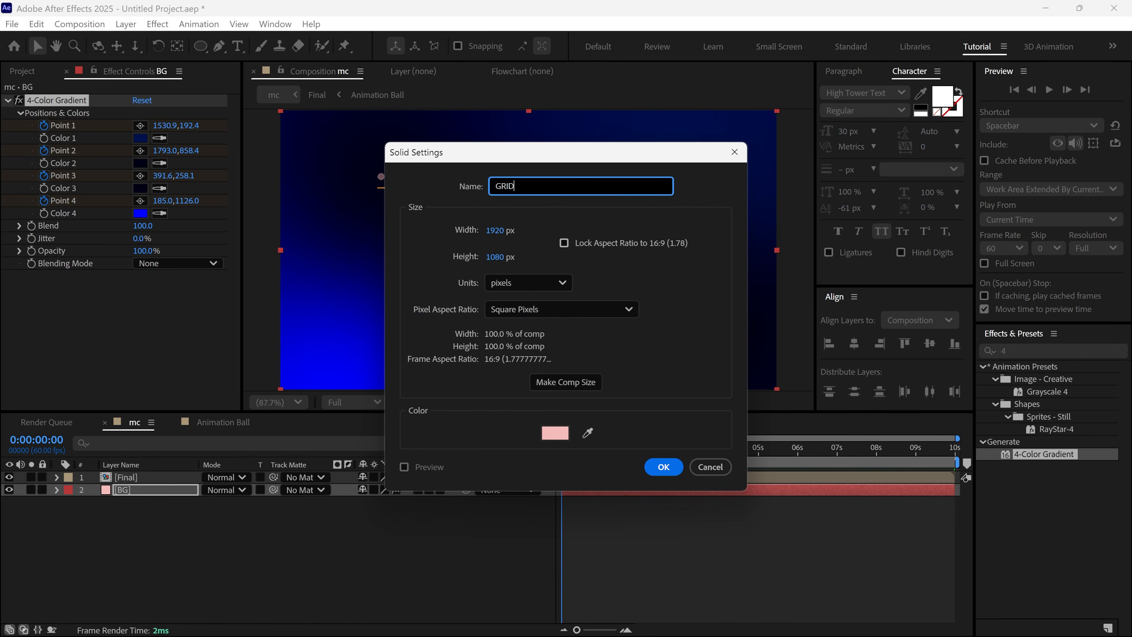
pyautogui.write('ID')
pyautogui.press('Return')
# - Apply the Grid effect to the GRID layer and set its border to 3
pyautogui.moveTo(1045, 352); pyautogui.dragTo(967, 359)
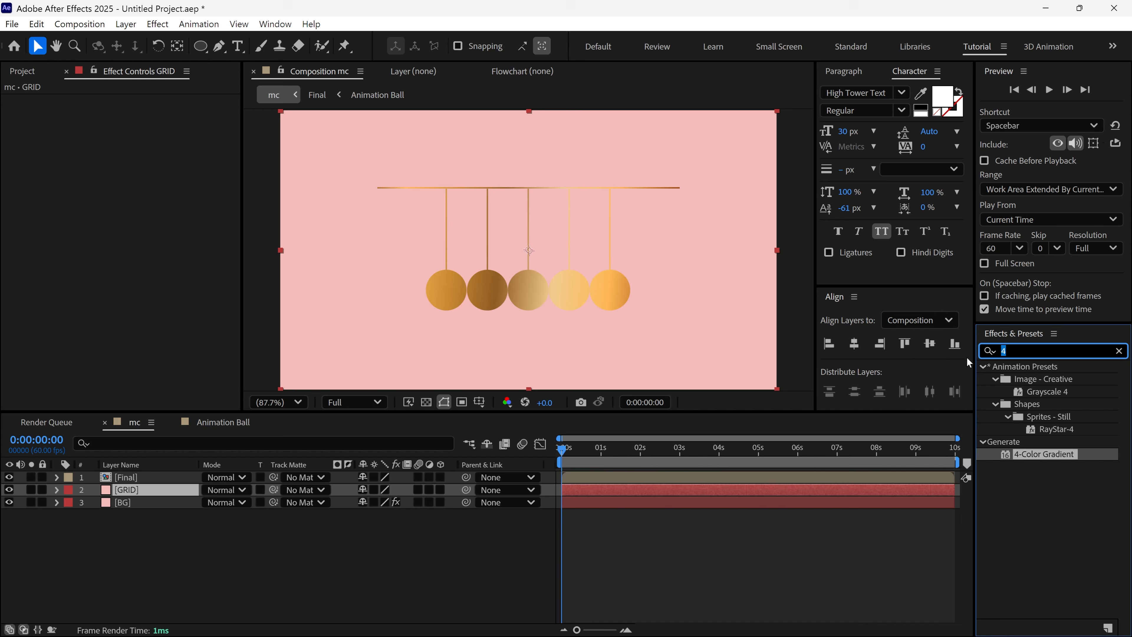
pyautogui.write('grid')
pyautogui.moveTo(986, 484); pyautogui.dragTo(156, 490)
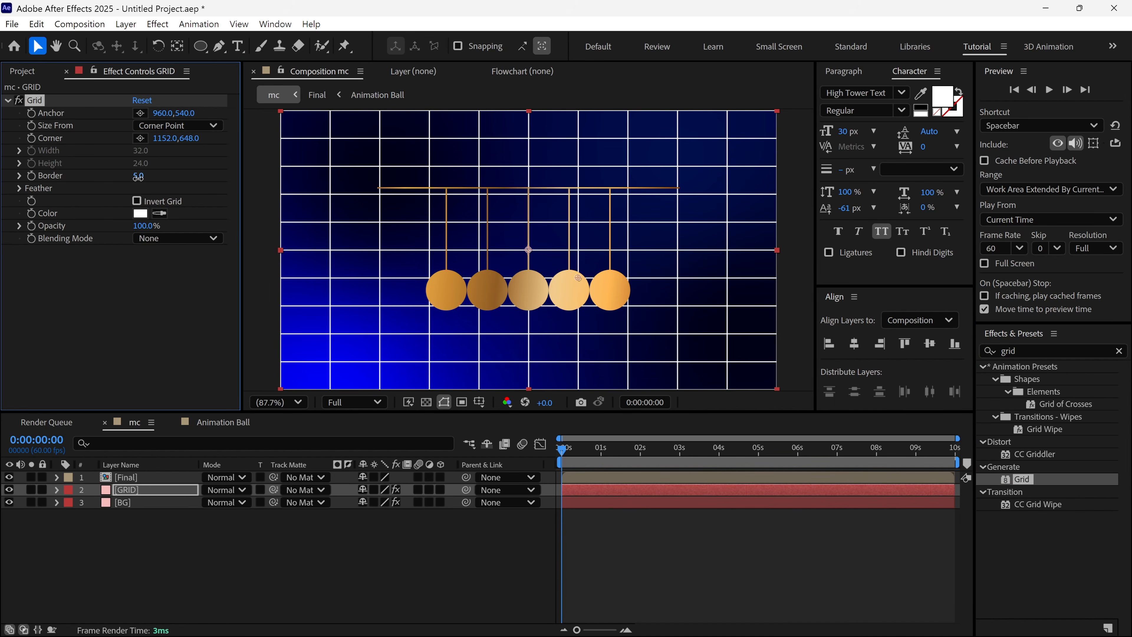
pyautogui.write('3')
pyautogui.press('Return')
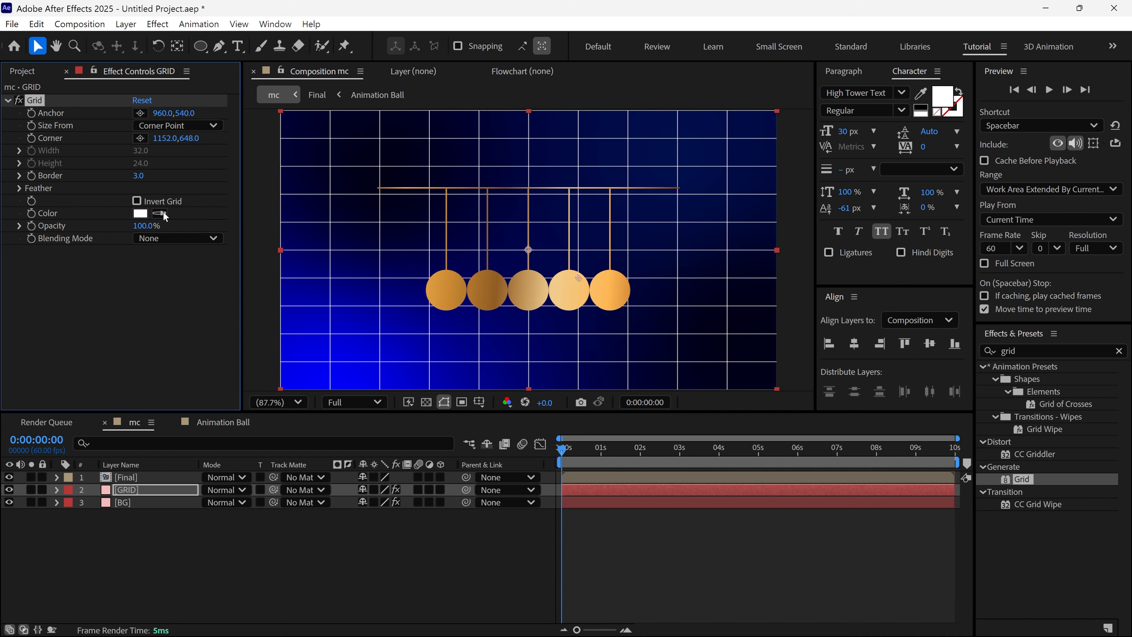
# - Set the grid colour to dark grey (272727) and the GRID layer's blending mode to Soft Light
pyautogui.click(140, 214)
pyautogui.click(450, 341)
pyautogui.moveTo(450, 341); pyautogui.dragTo(392, 391)
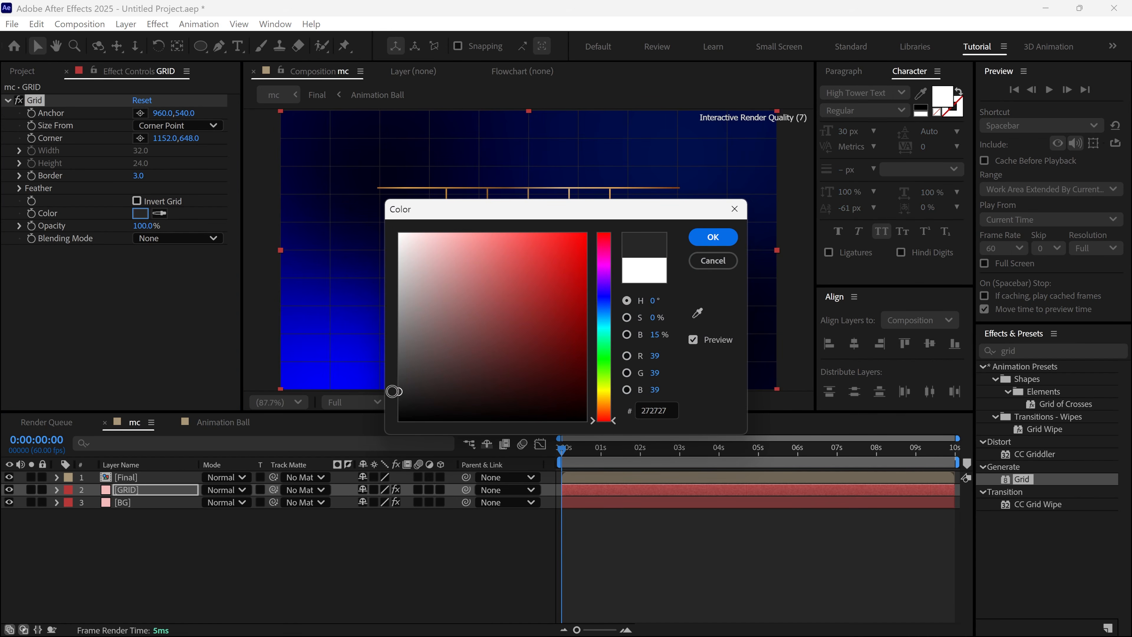
pyautogui.click(713, 237)
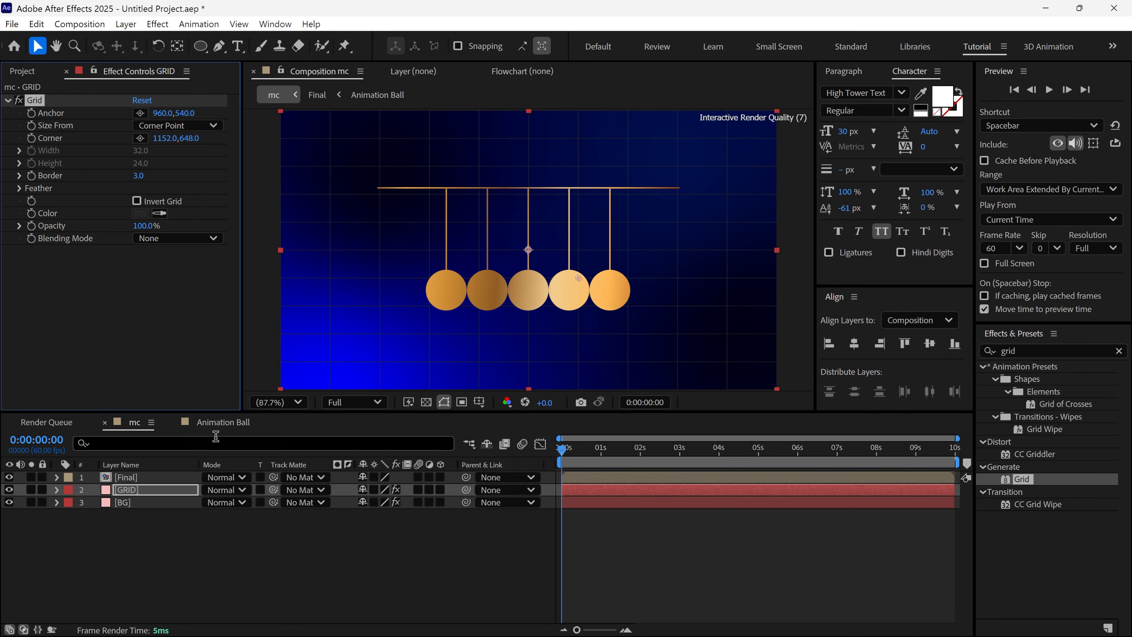
pyautogui.click(232, 490)
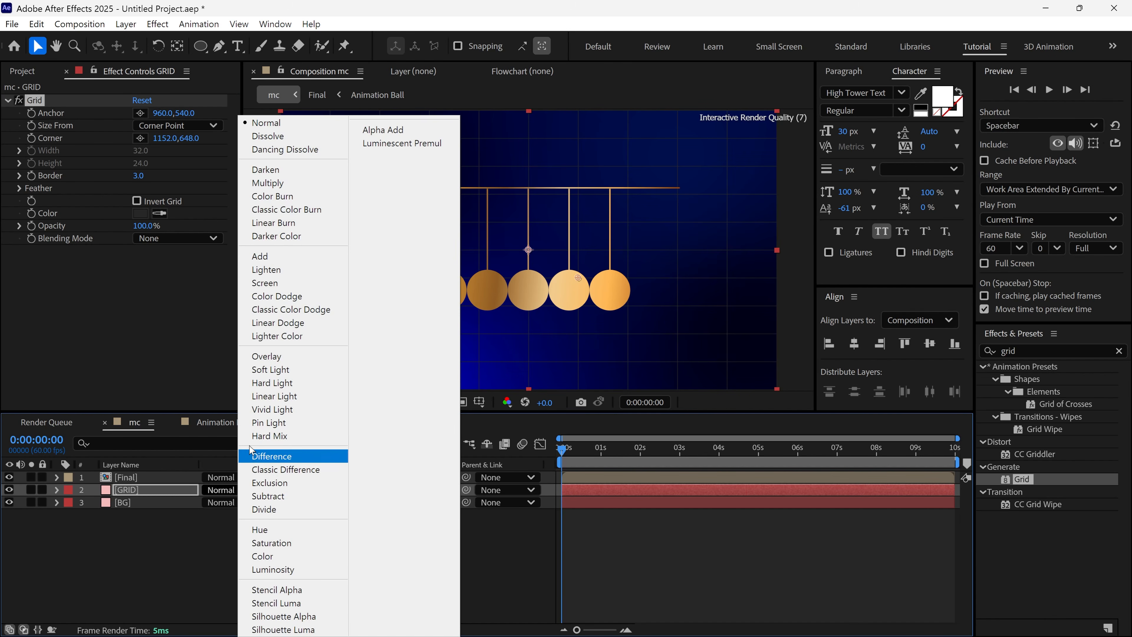
pyautogui.click(269, 370)
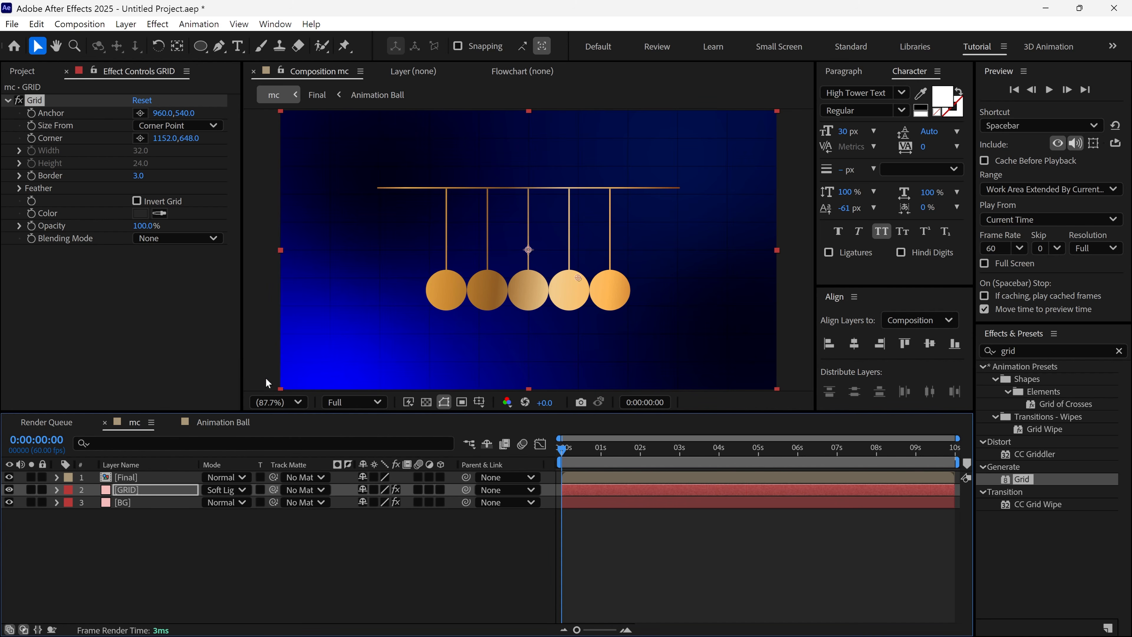
pyautogui.click(25, 629)
pyautogui.click(24, 628)
pyautogui.click(24, 629)
pyautogui.click(25, 629)
# - Create an adjustment layer above all layers and apply the Noise effect to it
pyautogui.rightClick(161, 522)
pyautogui.moveTo(213, 351)
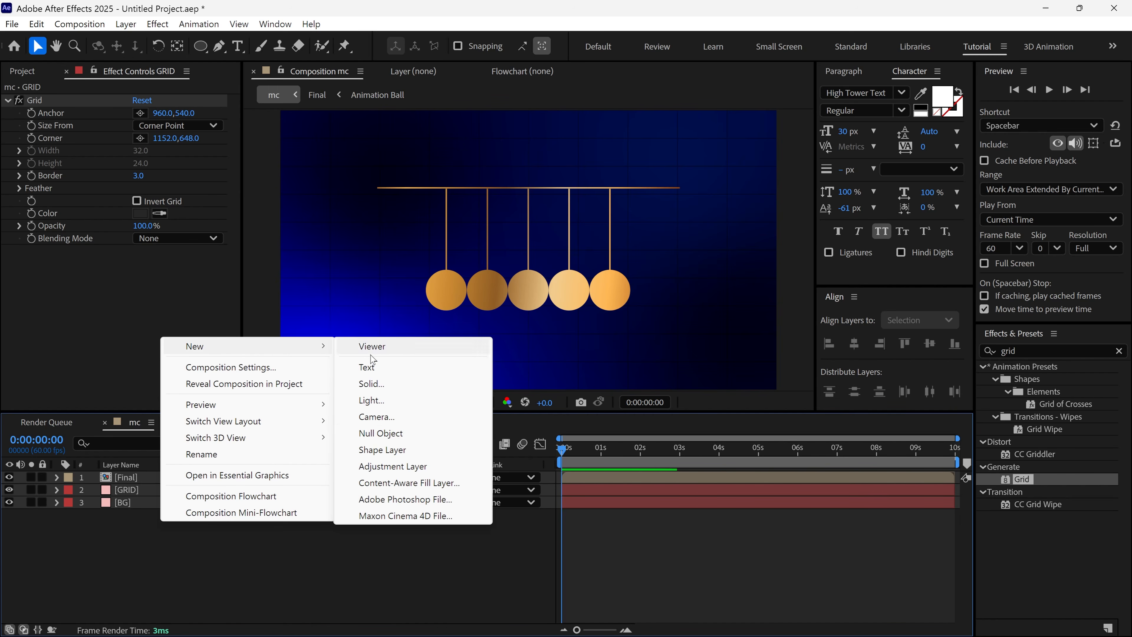
pyautogui.click(366, 465)
pyautogui.click(1119, 351)
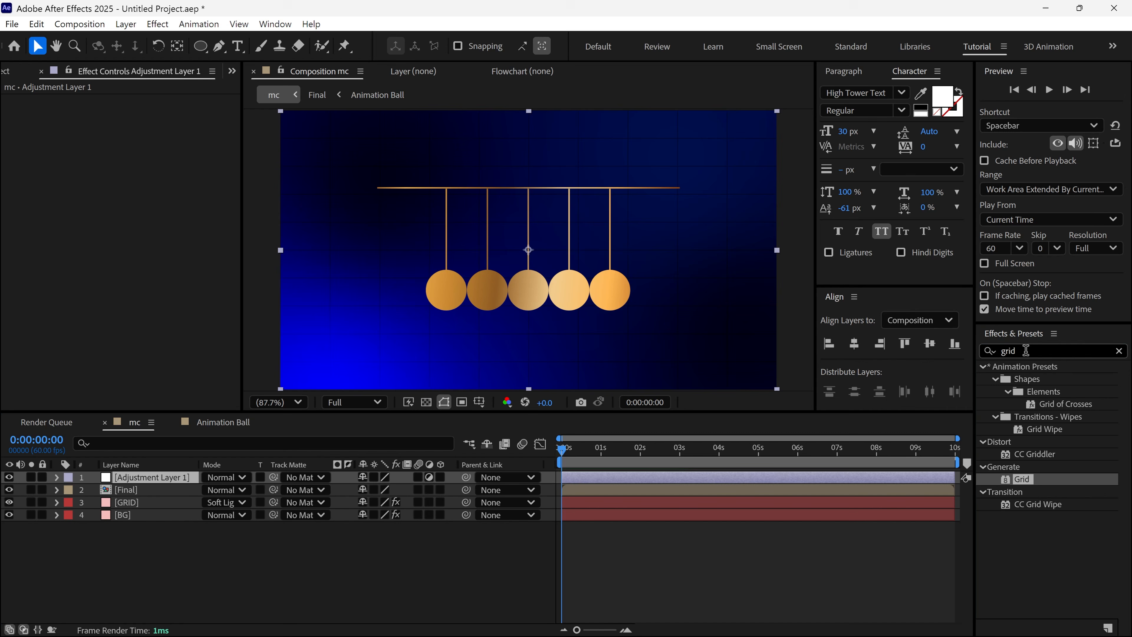
pyautogui.write('noise')
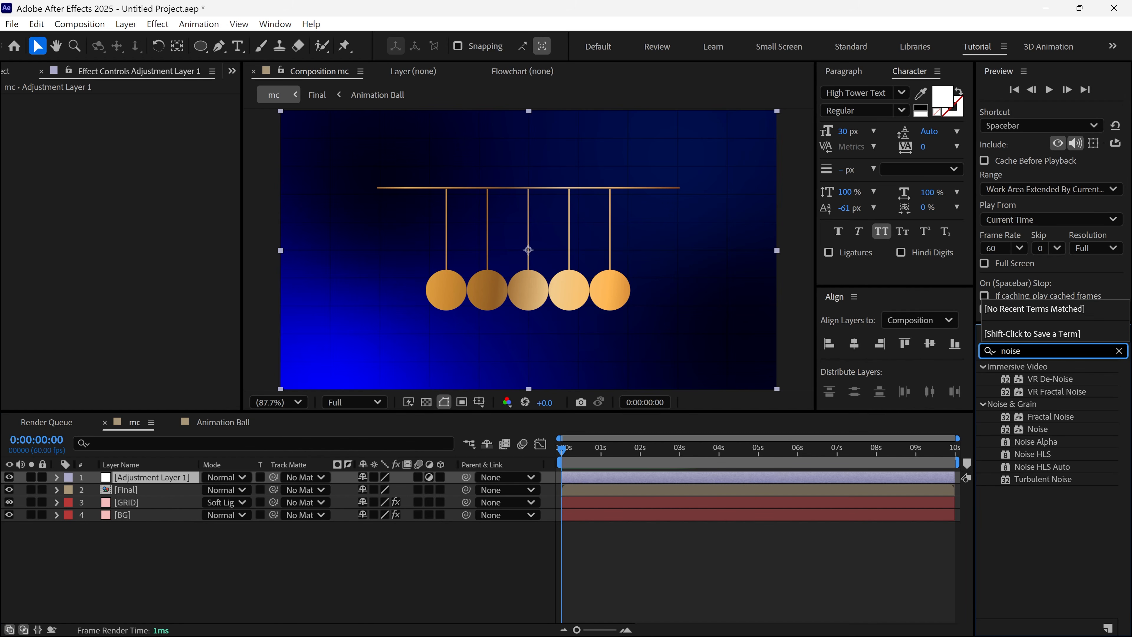
pyautogui.moveTo(1039, 427); pyautogui.dragTo(210, 477)
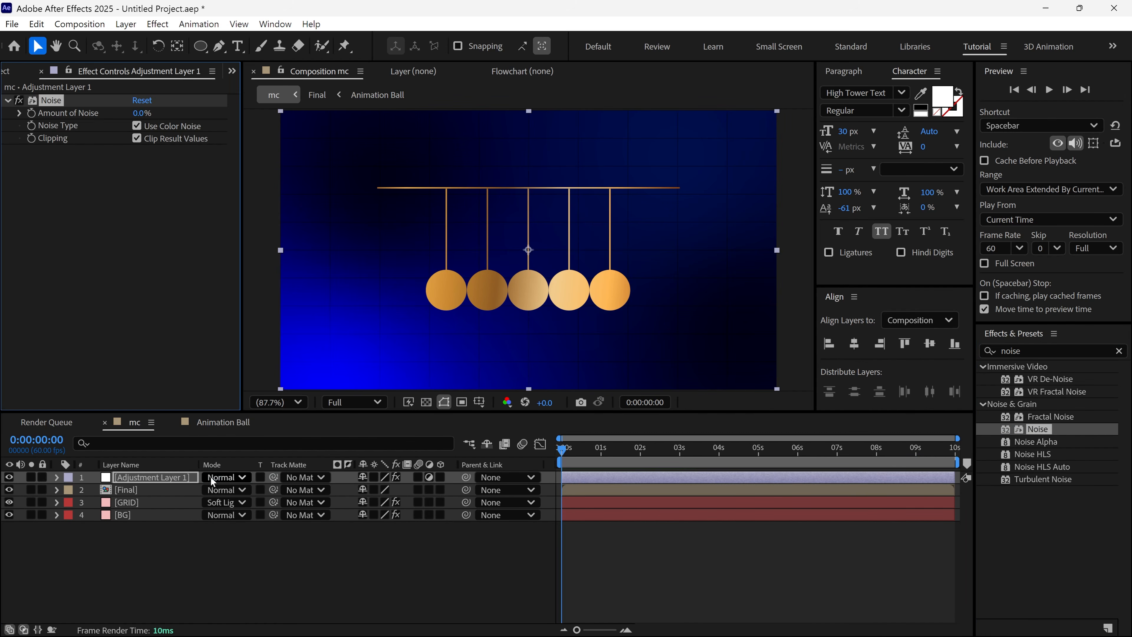
# - Set the Amount of Noise to 15% and disable Use Color Noise
pyautogui.moveTo(142, 113); pyautogui.dragTo(165, 115)
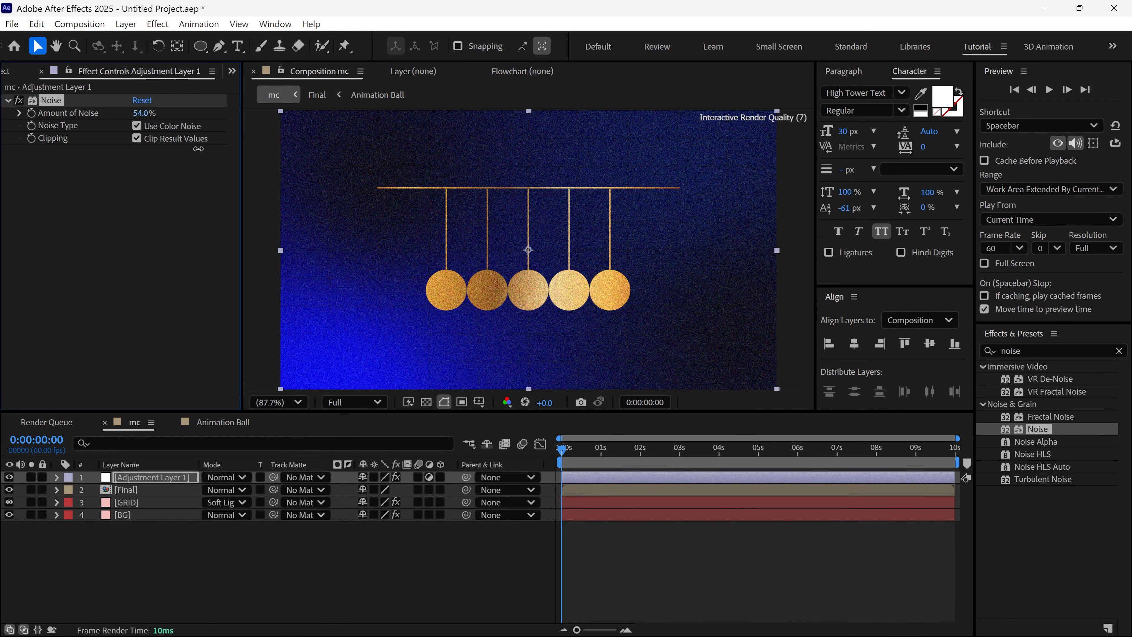
pyautogui.click(142, 113)
pyautogui.write('1')
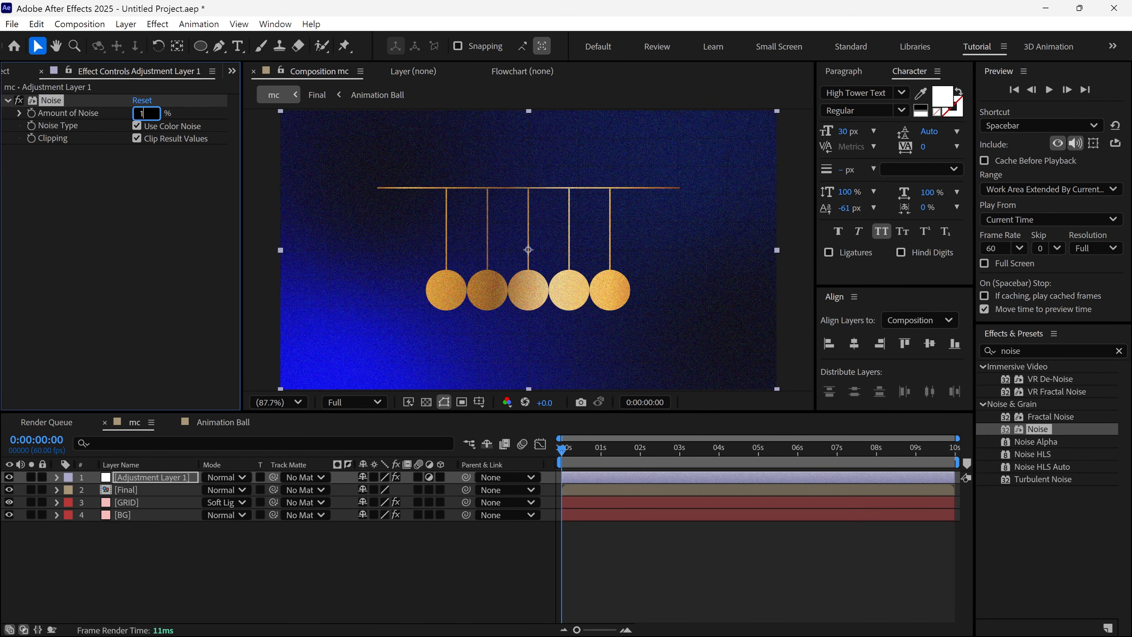
pyautogui.write('5')
pyautogui.press('Return')
pyautogui.scroll(3, 444, 248)
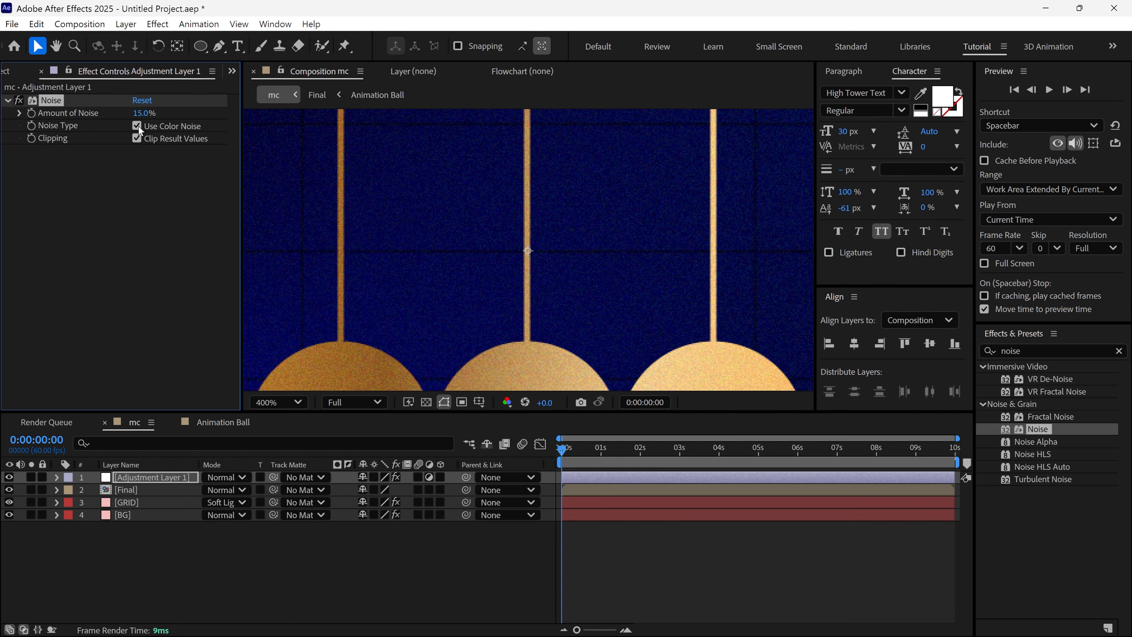
pyautogui.scroll(-2, 529, 250)
# - Apply the Glow effect after Noise on the adjustment layer, with a 100% Glow Threshold and a larger Glow Radius
pyautogui.moveTo(1030, 352); pyautogui.dragTo(1015, 352)
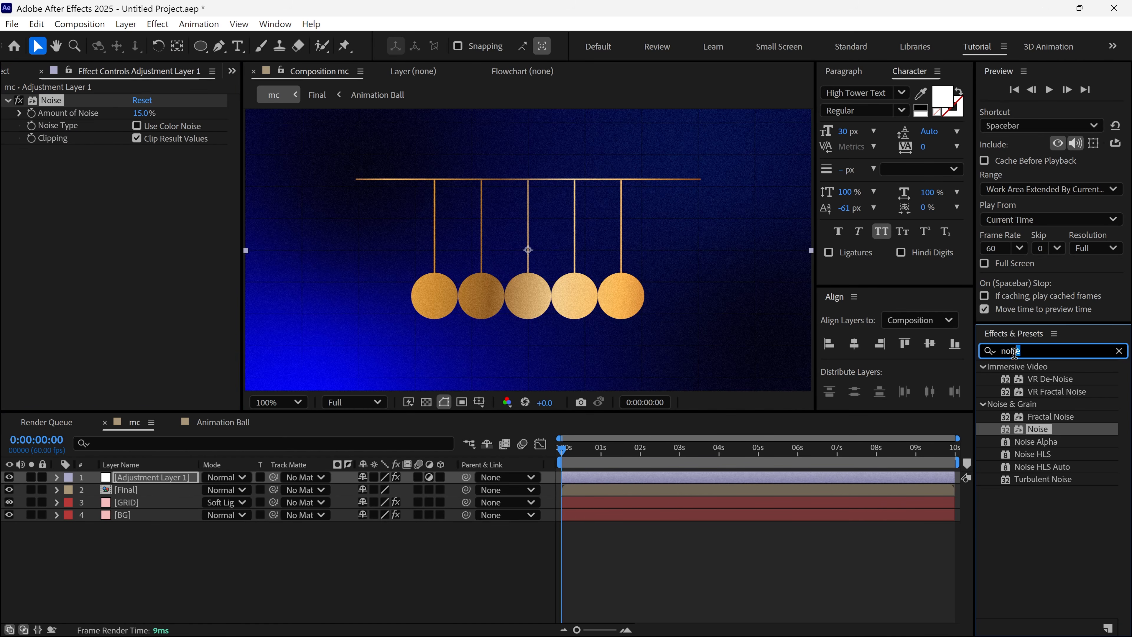
pyautogui.write('glow')
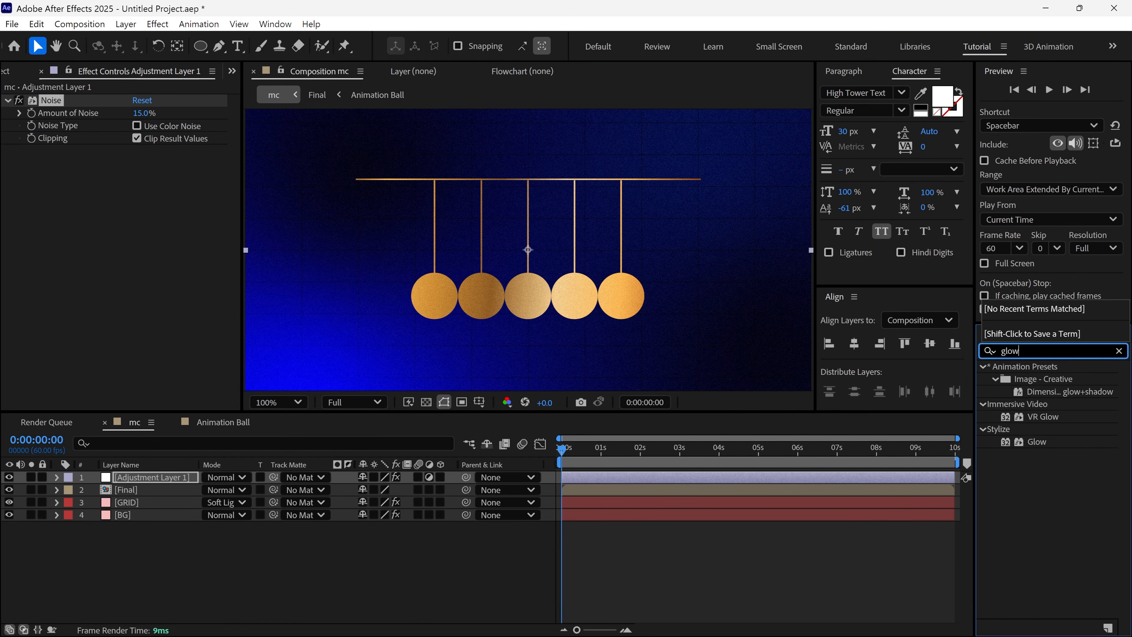
pyautogui.moveTo(1034, 441); pyautogui.dragTo(88, 146)
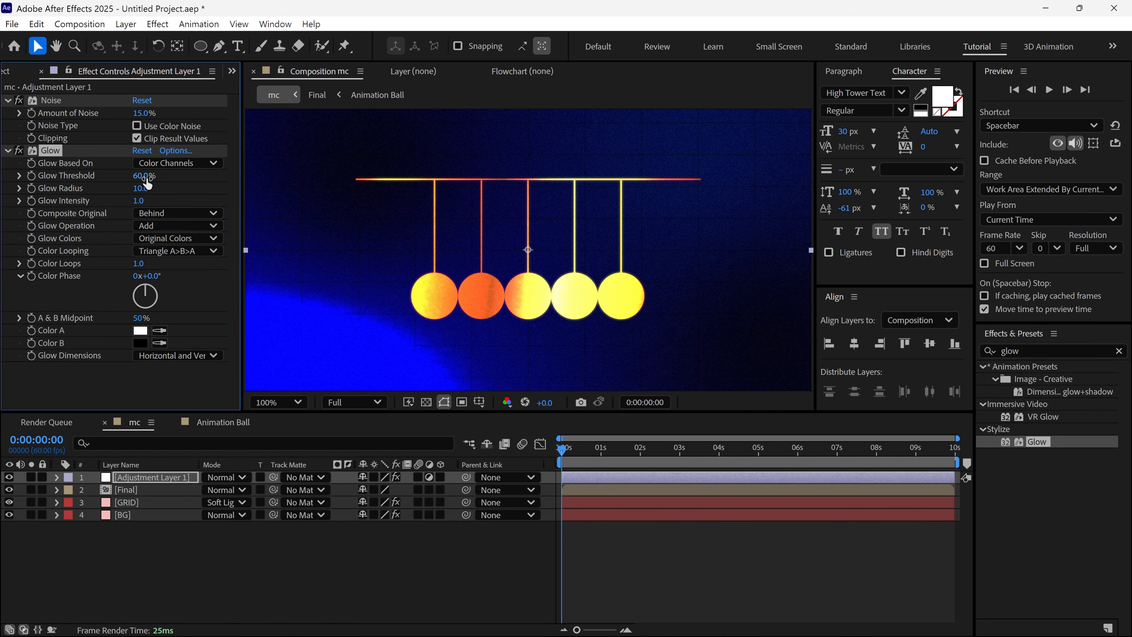
pyautogui.moveTo(147, 176); pyautogui.dragTo(255, 186)
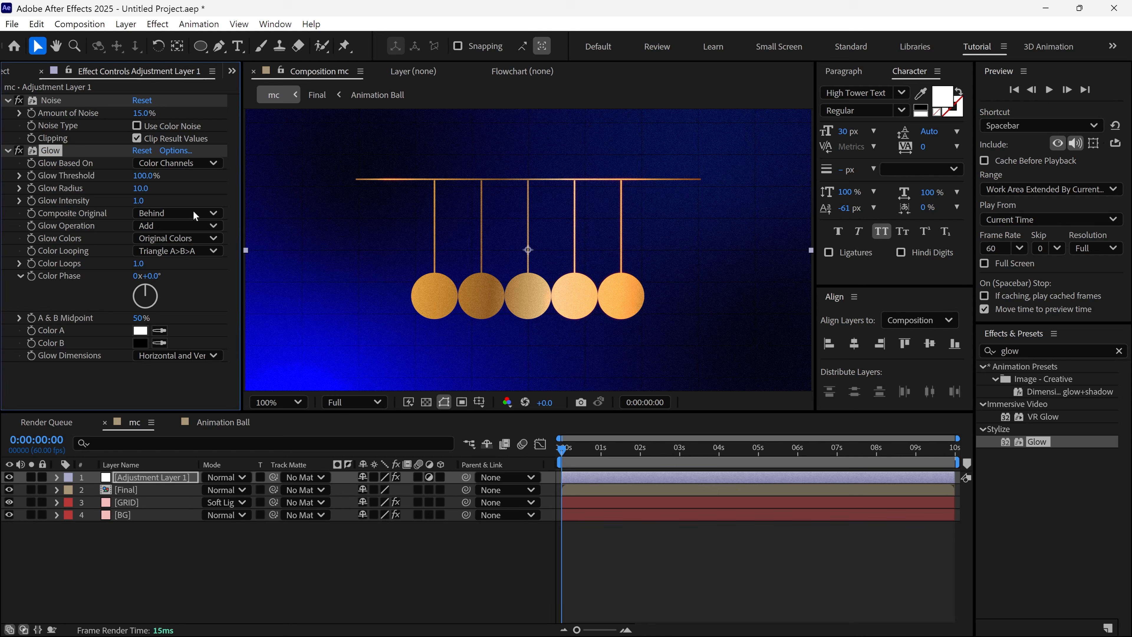
pyautogui.moveTo(142, 193); pyautogui.dragTo(179, 193)
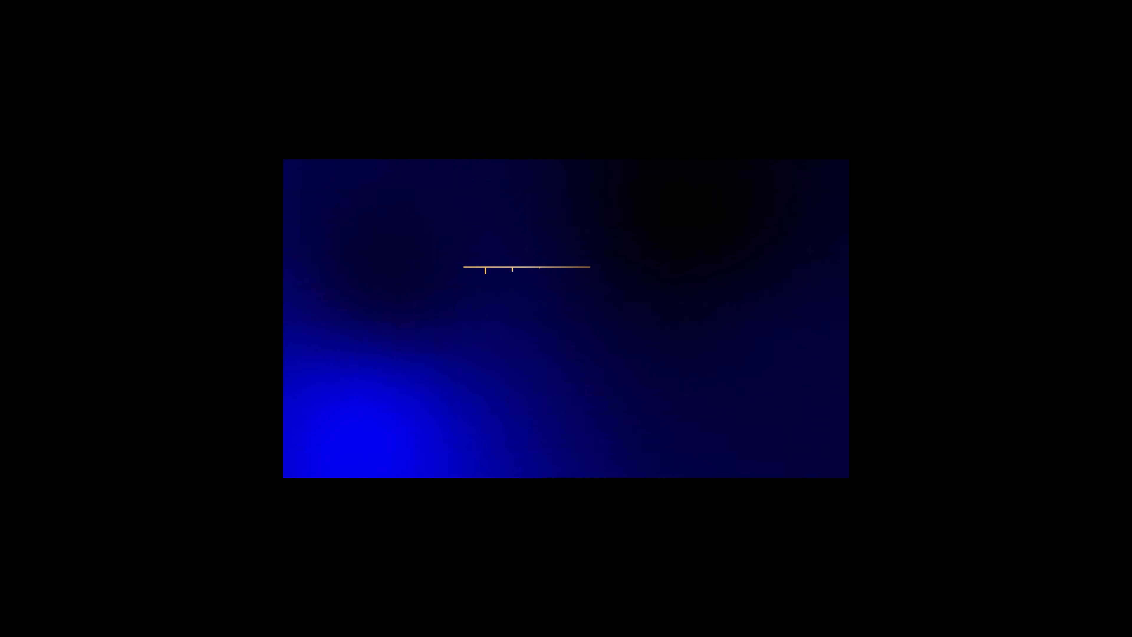